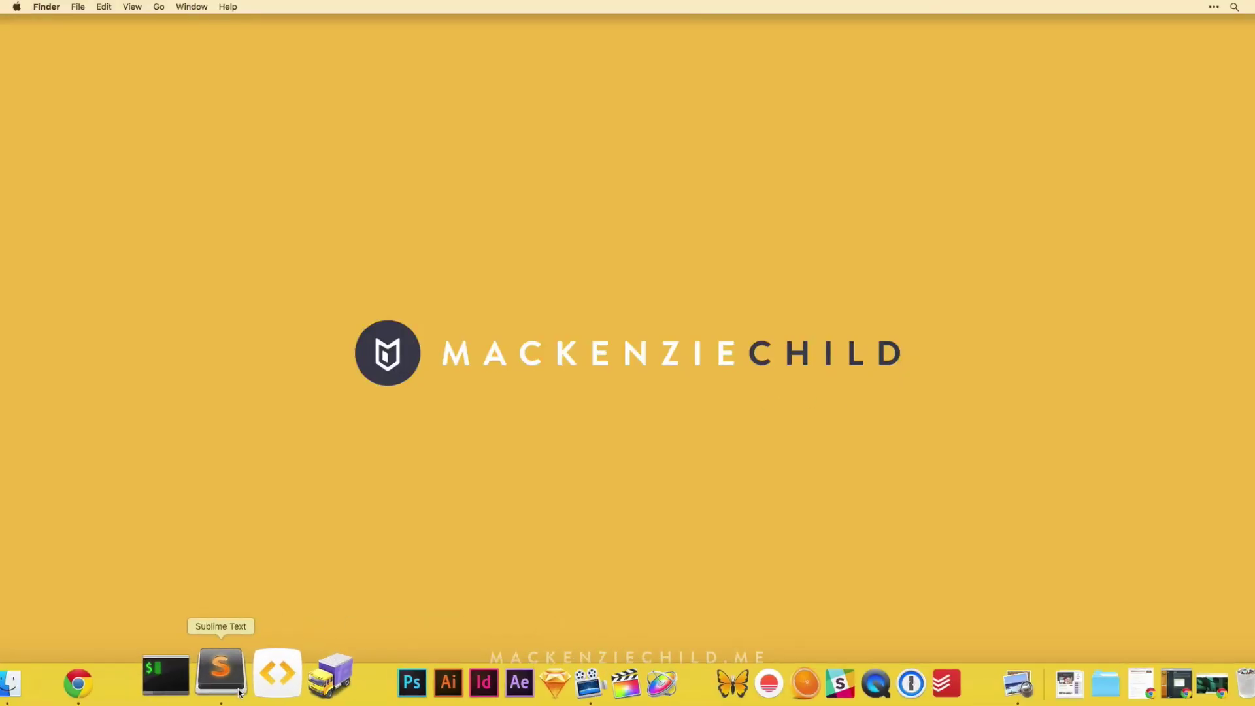
# Step: Bring Illustrator with the Pinterest Dashboard Mid Fidelity Wireframe document to the front
pyautogui.click(219, 676)
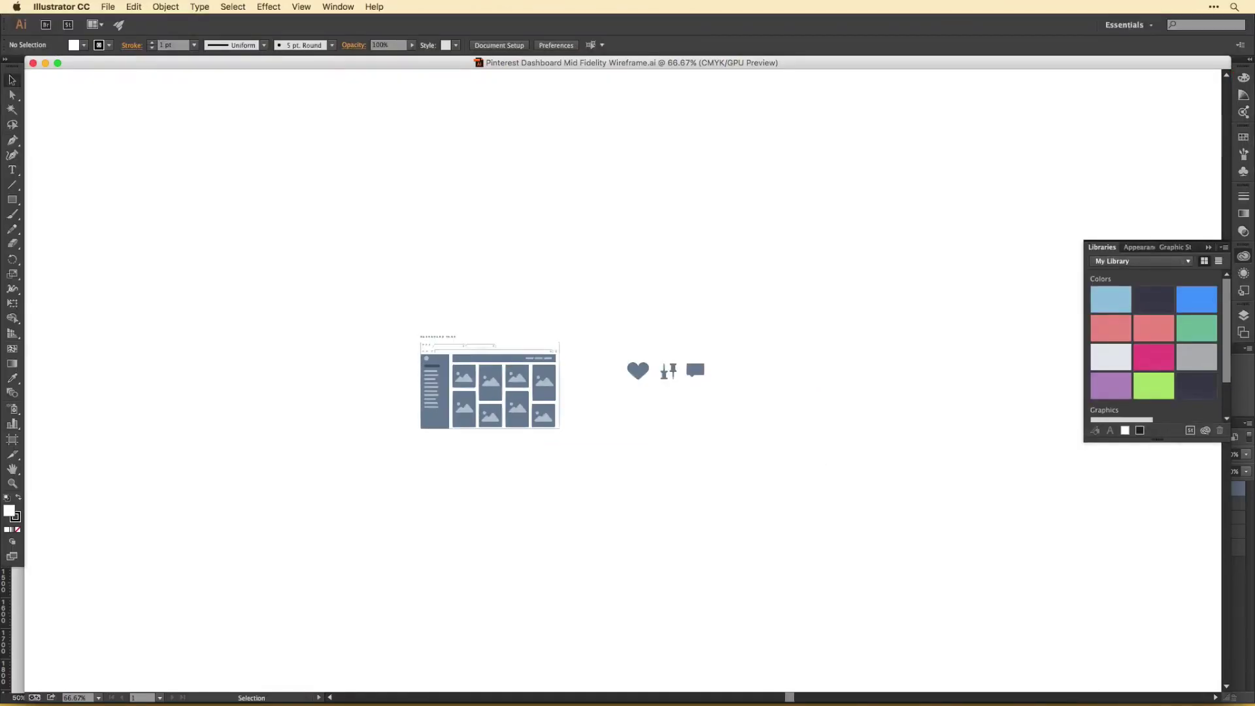
# Step: Zoom into the dashboard wireframe and duplicate it beside the original as PIN OVERLAY
pyautogui.press('z')
pyautogui.moveTo(880, 499); pyautogui.dragTo(702, 457)
pyautogui.moveTo(375, 110); pyautogui.dragTo(374, 110)
pyautogui.click(363, 232)
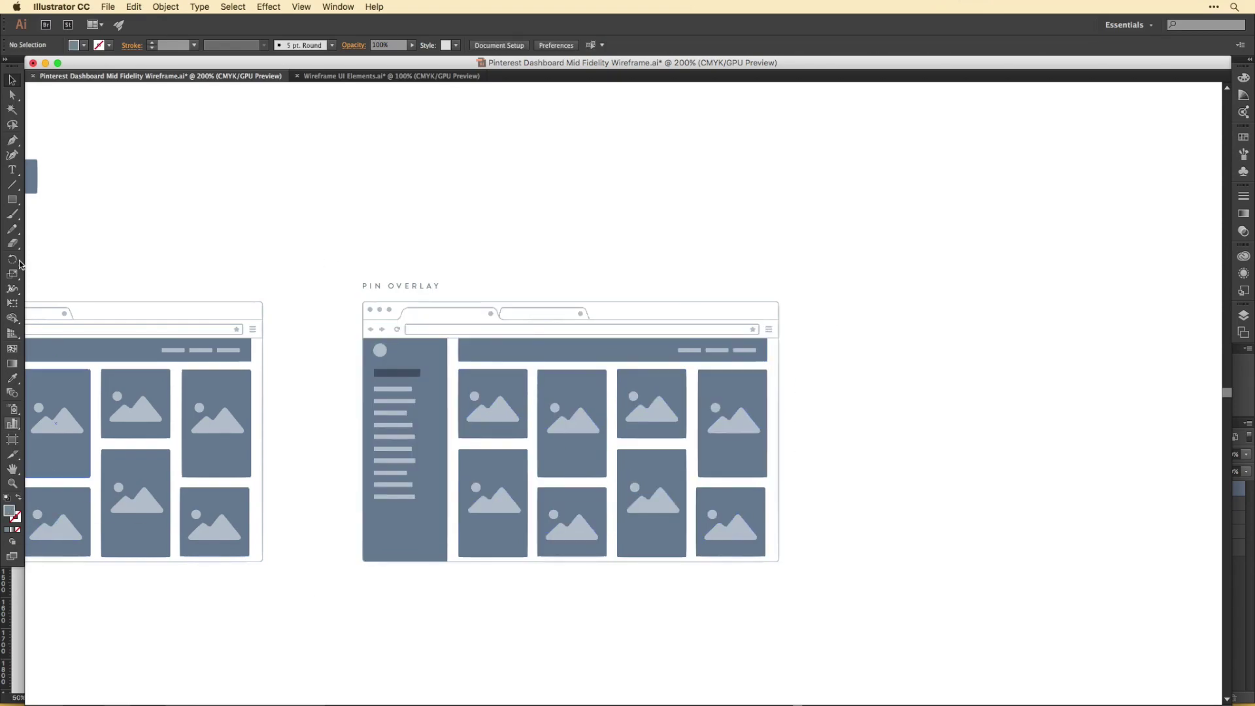
# Step: Draw a white rectangle over the pin overlay and set its opacity to 84%
pyautogui.moveTo(656, 561); pyautogui.dragTo(654, 561)
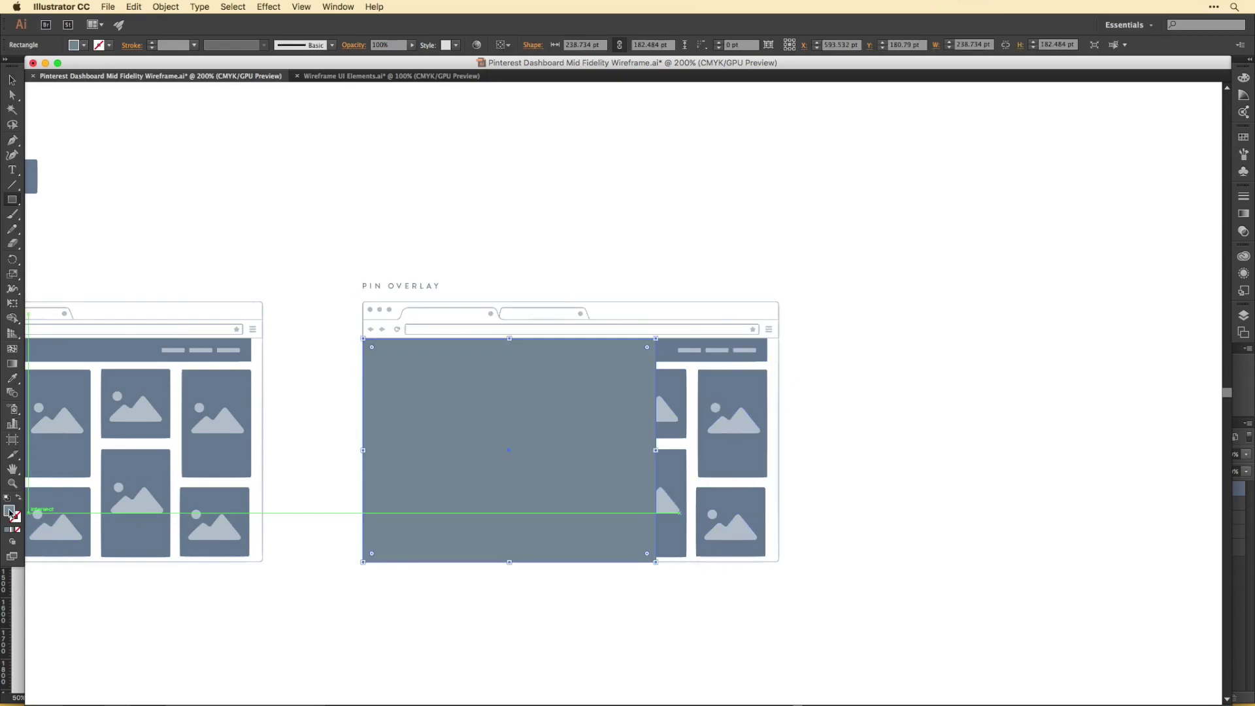
pyautogui.doubleClick(9, 510)
pyautogui.click(749, 280)
pyautogui.press('v')
pyautogui.moveTo(363, 450); pyautogui.dragTo(484, 450)
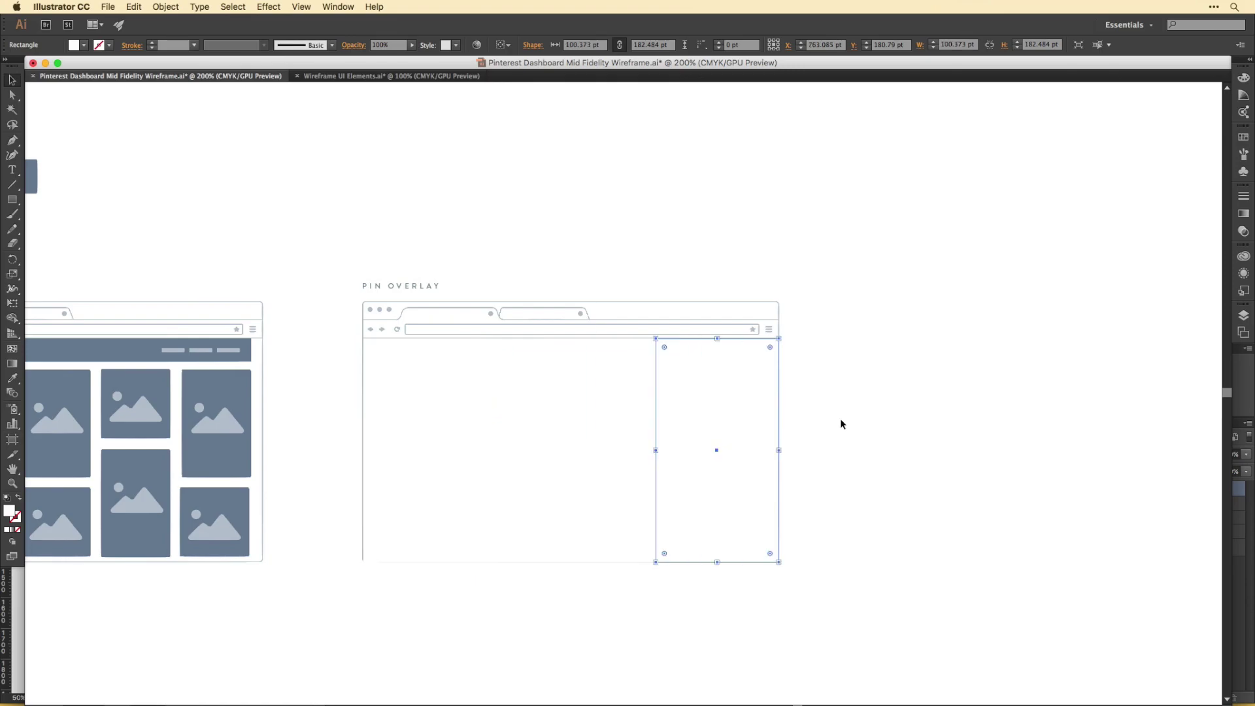
pyautogui.write('84')
pyautogui.press('Return')
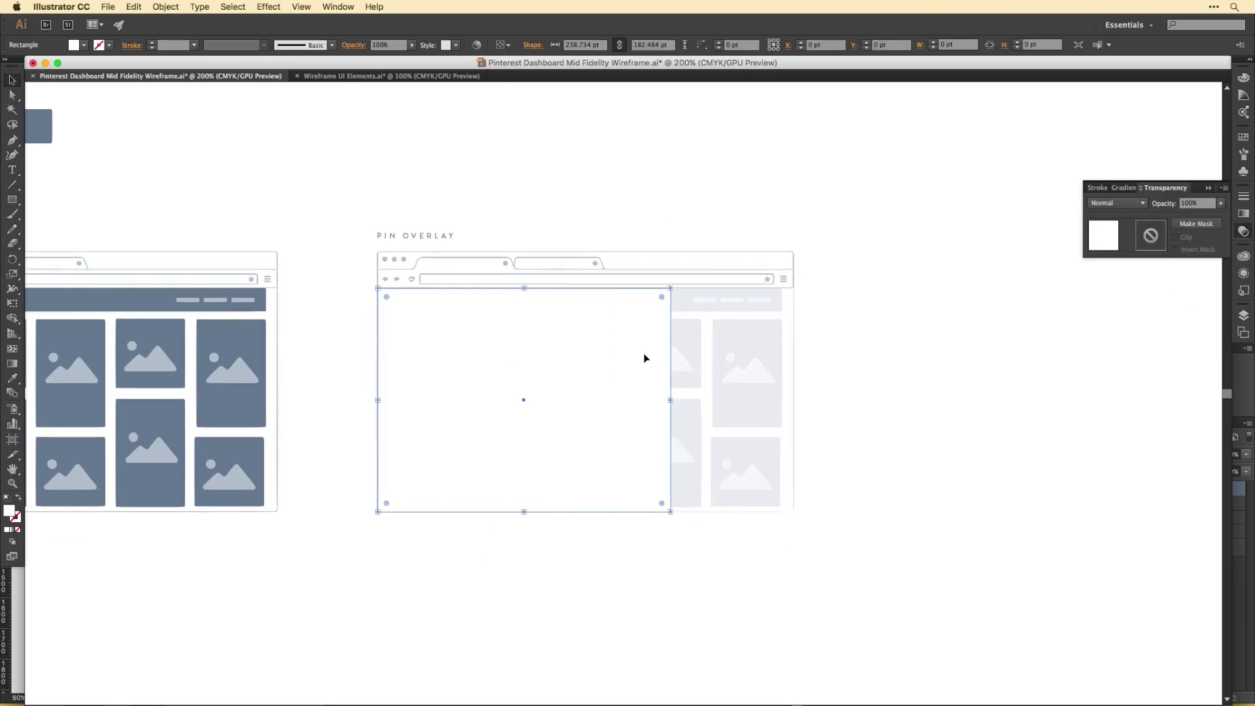
# Step: Give the opaque white card a soft drop shadow (20%, 5 pt blur)
pyautogui.click(268, 6)
pyautogui.click(464, 174)
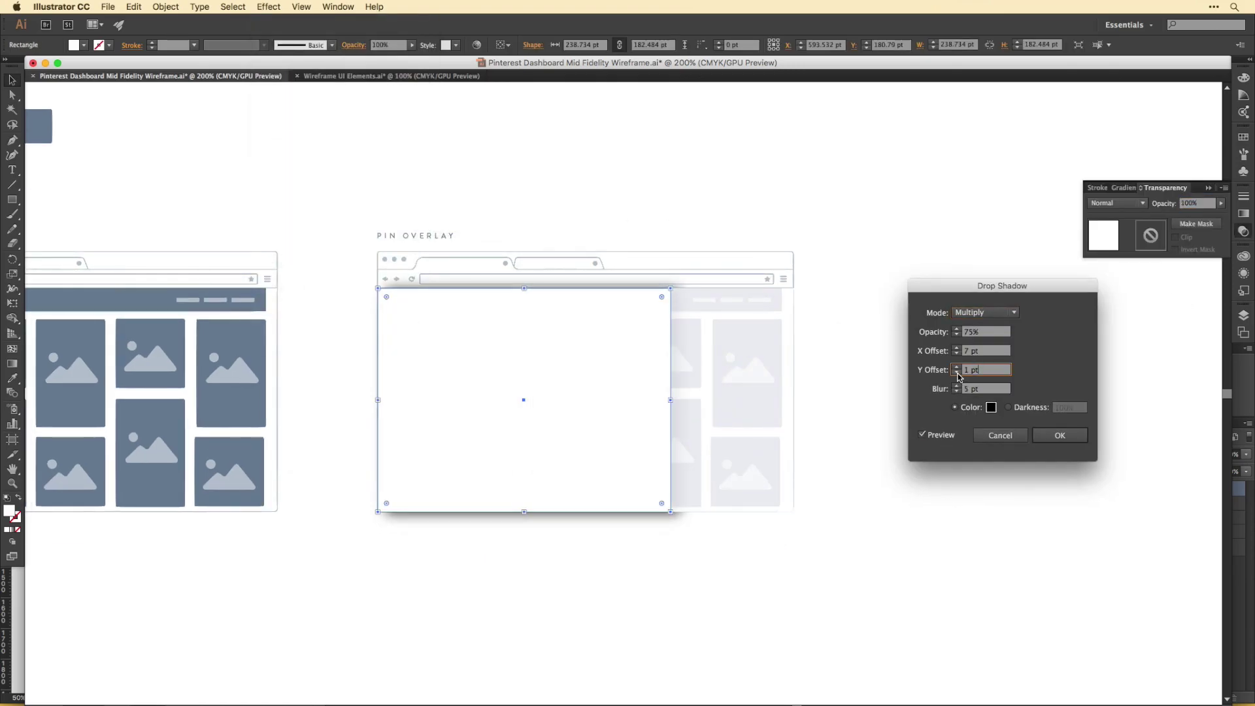
pyautogui.press('Return')
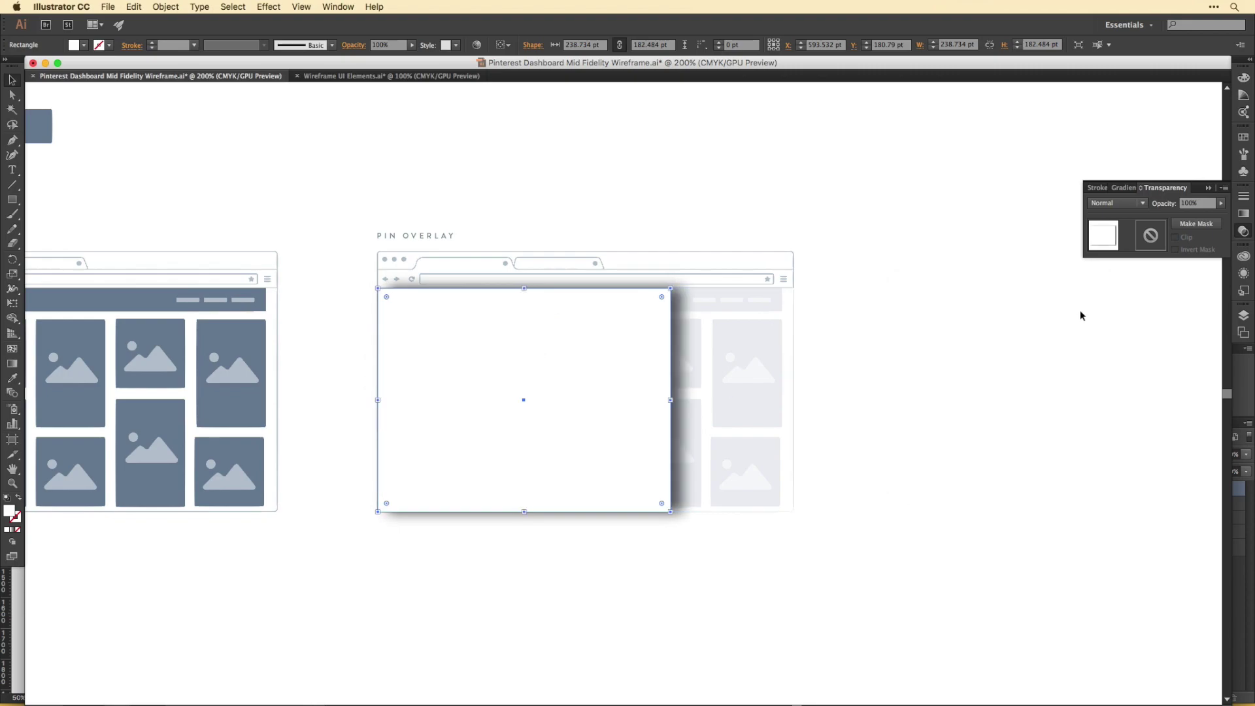
pyautogui.click(1244, 255)
pyautogui.click(1136, 341)
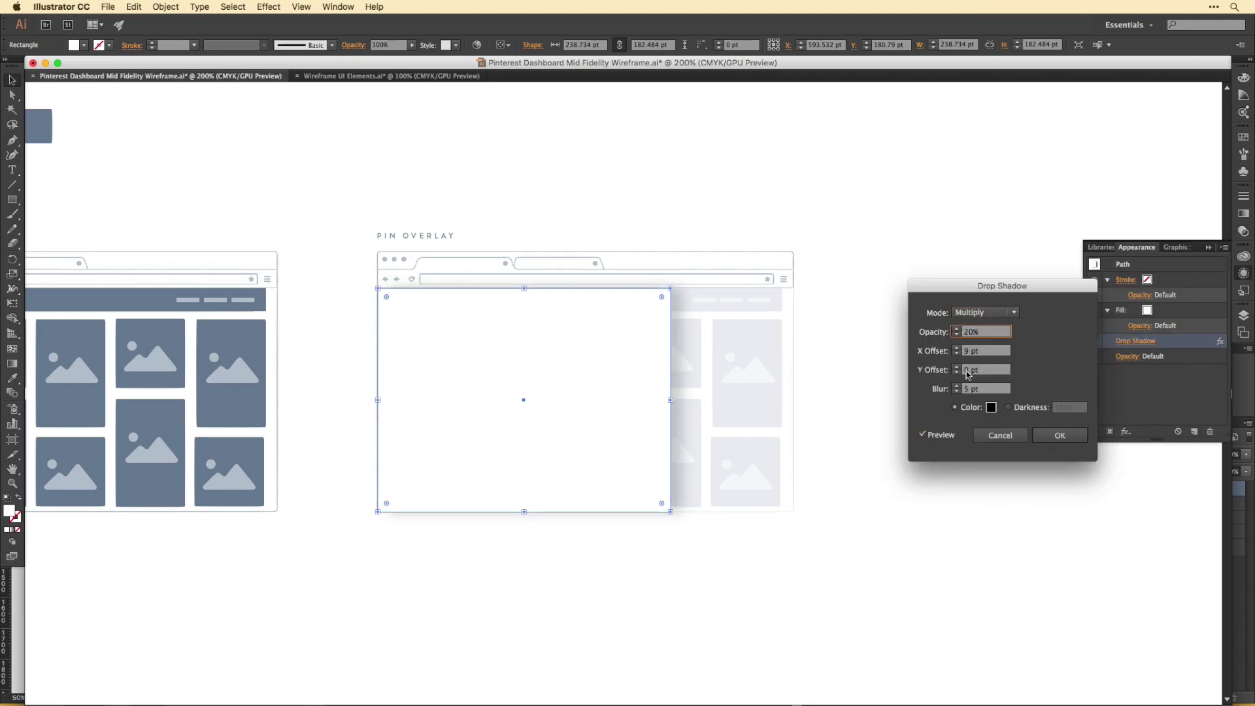
pyautogui.press('Return')
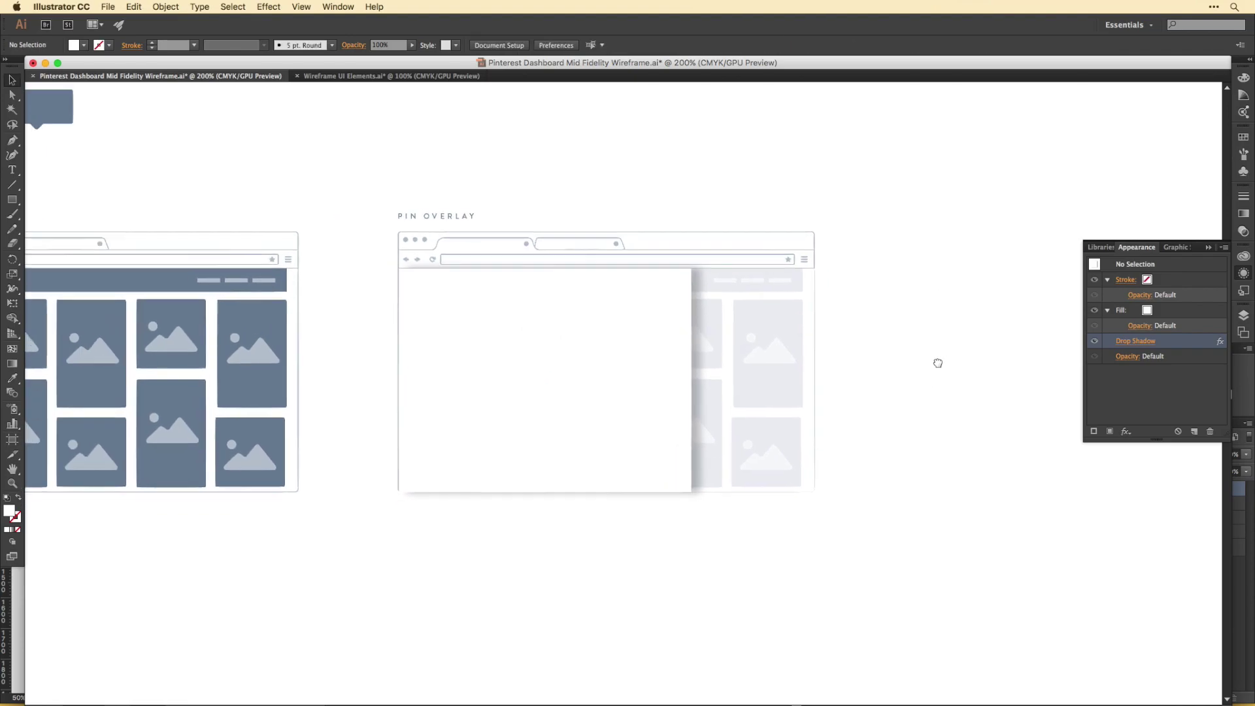
pyautogui.hotkey('ctrl', '=')
pyautogui.hotkey('ctrl', '`')
pyautogui.hotkey('ctrl', '`')
# Step: Paste the image placeholder onto the white card and reshape it into a wide banner
pyautogui.hotkey('ctrl', 'v')
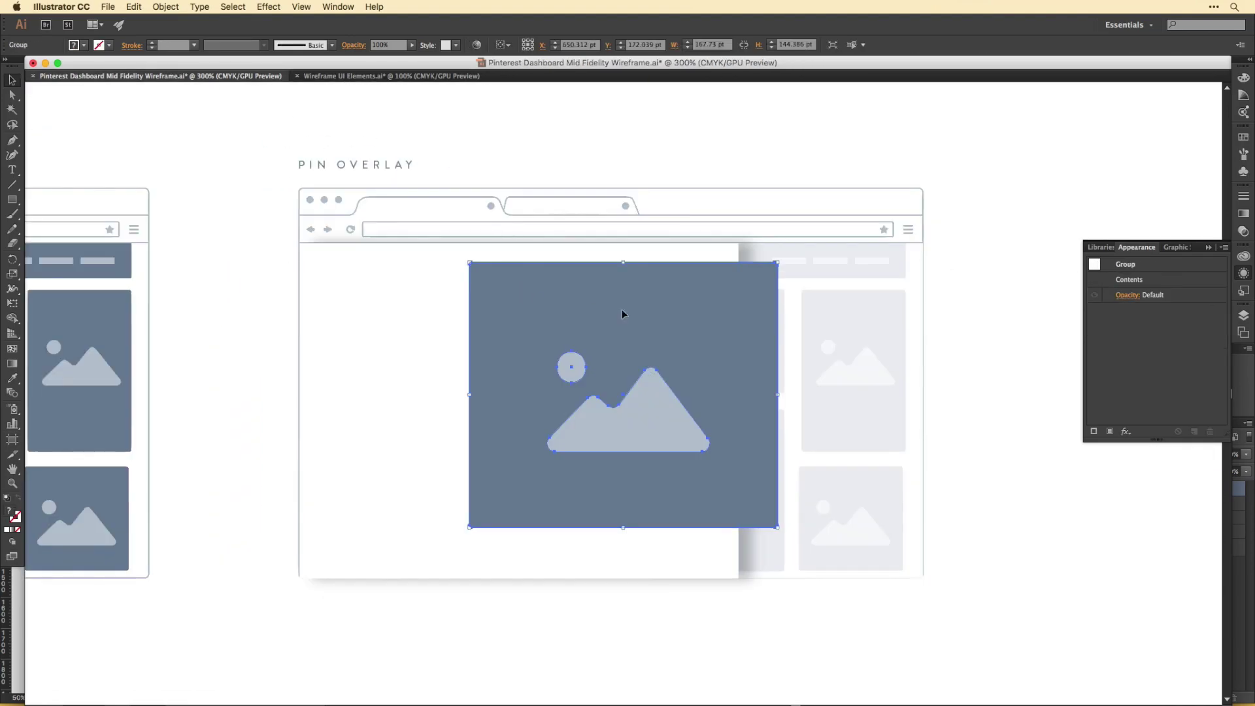
pyautogui.moveTo(622, 309); pyautogui.dragTo(473, 329)
pyautogui.click(704, 616)
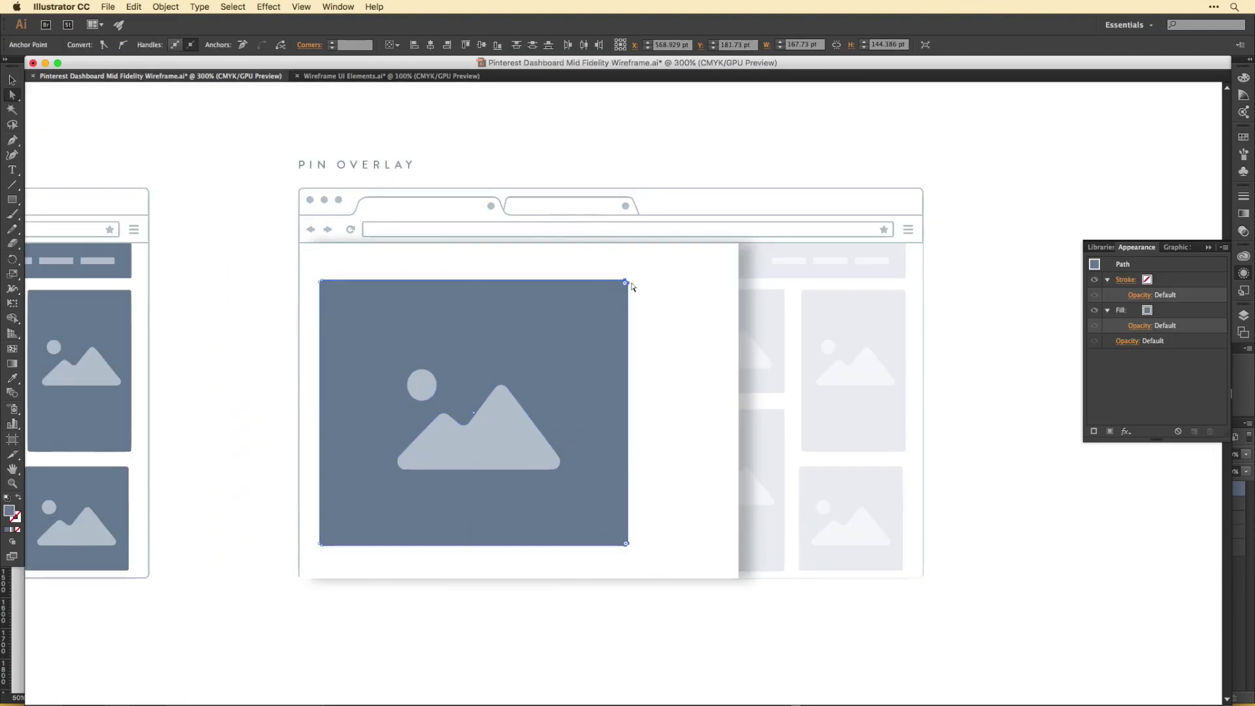
pyautogui.moveTo(720, 289); pyautogui.dragTo(723, 288)
pyautogui.moveTo(715, 410); pyautogui.dragTo(714, 410)
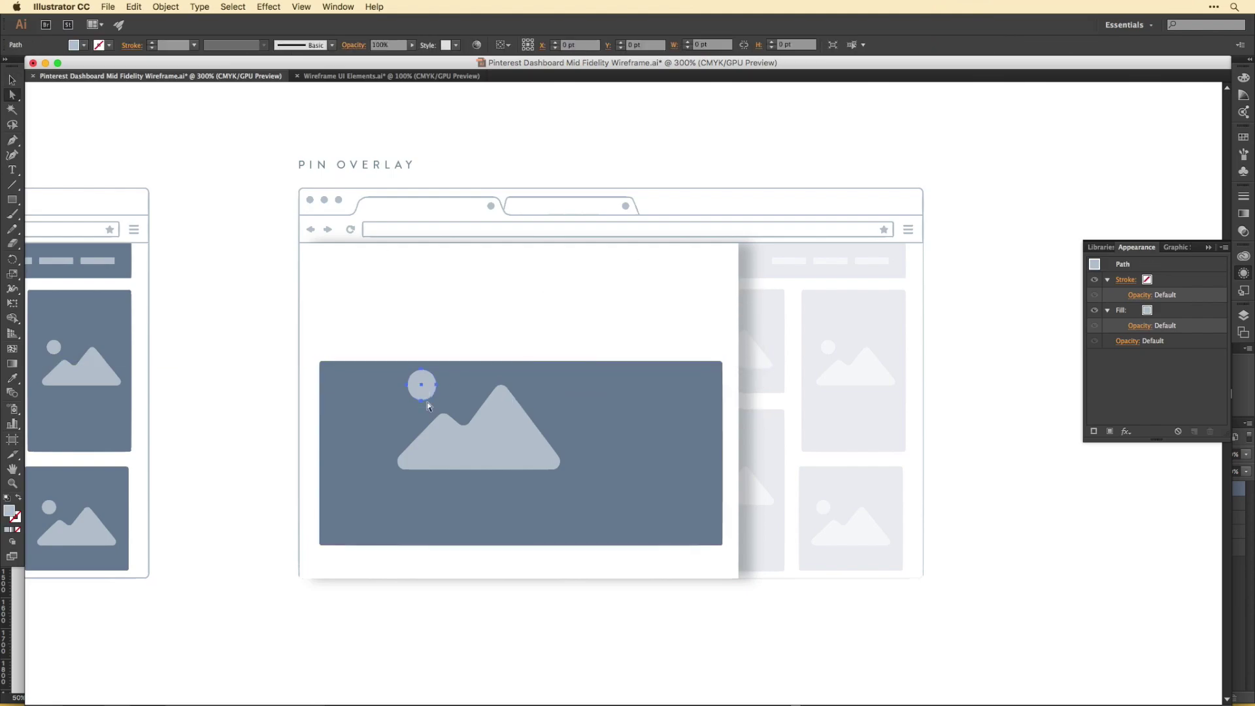
pyautogui.click(249, 375)
pyautogui.hotkey('ctrl', '-')
pyautogui.hotkey('ctrl', '-')
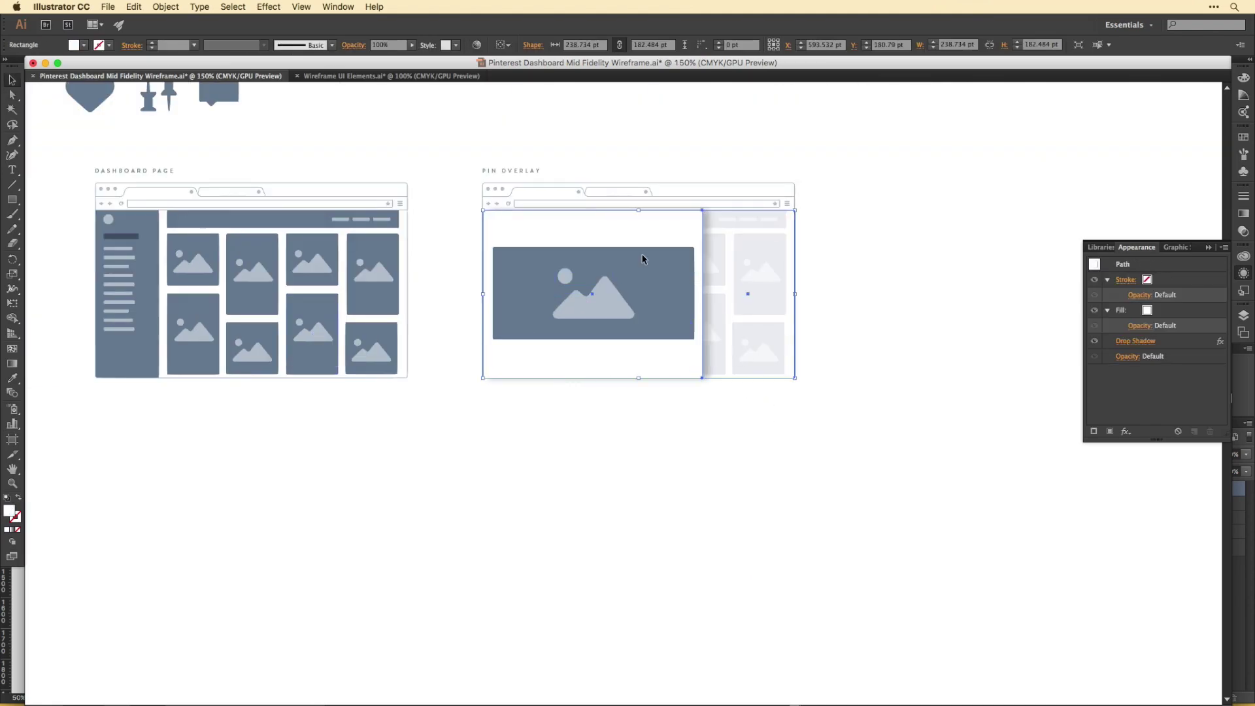
# Step: Move the card aside, extend the sidebar, and lengthen the dashboard frame with a second image grid
pyautogui.moveTo(608, 272); pyautogui.dragTo(1031, 272)
pyautogui.click(843, 396)
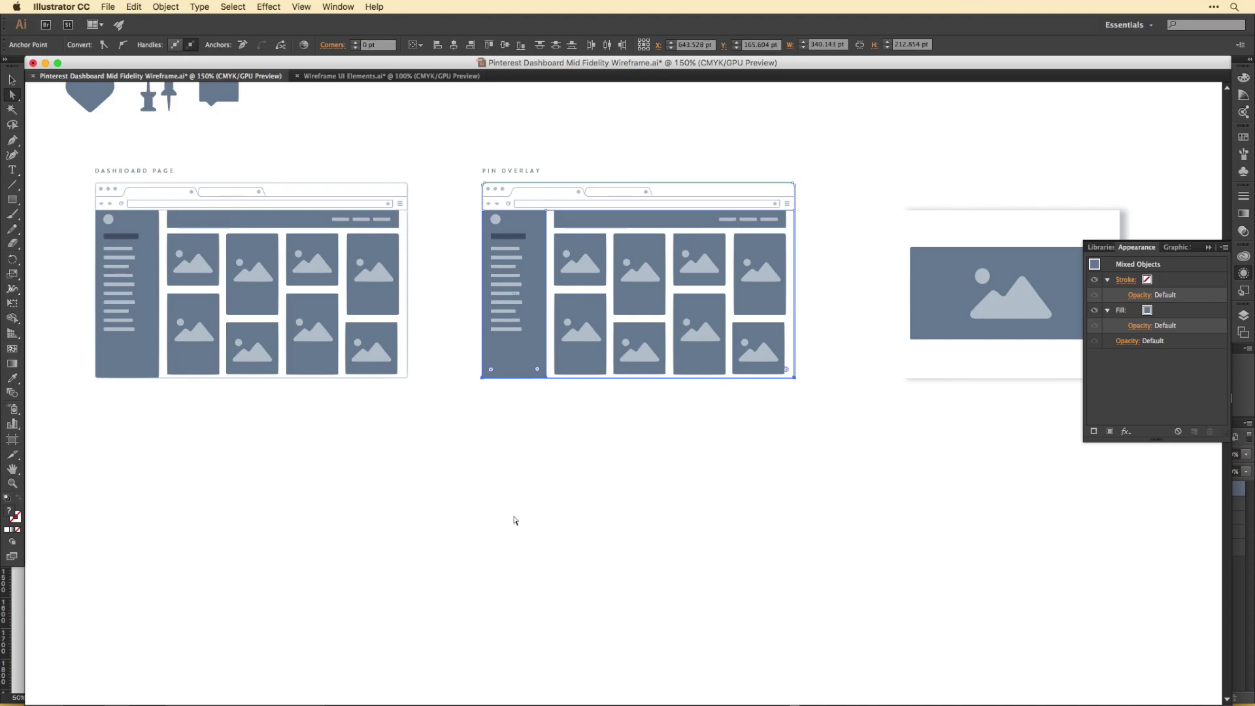
pyautogui.moveTo(799, 647); pyautogui.dragTo(798, 646)
pyautogui.doubleClick(768, 413)
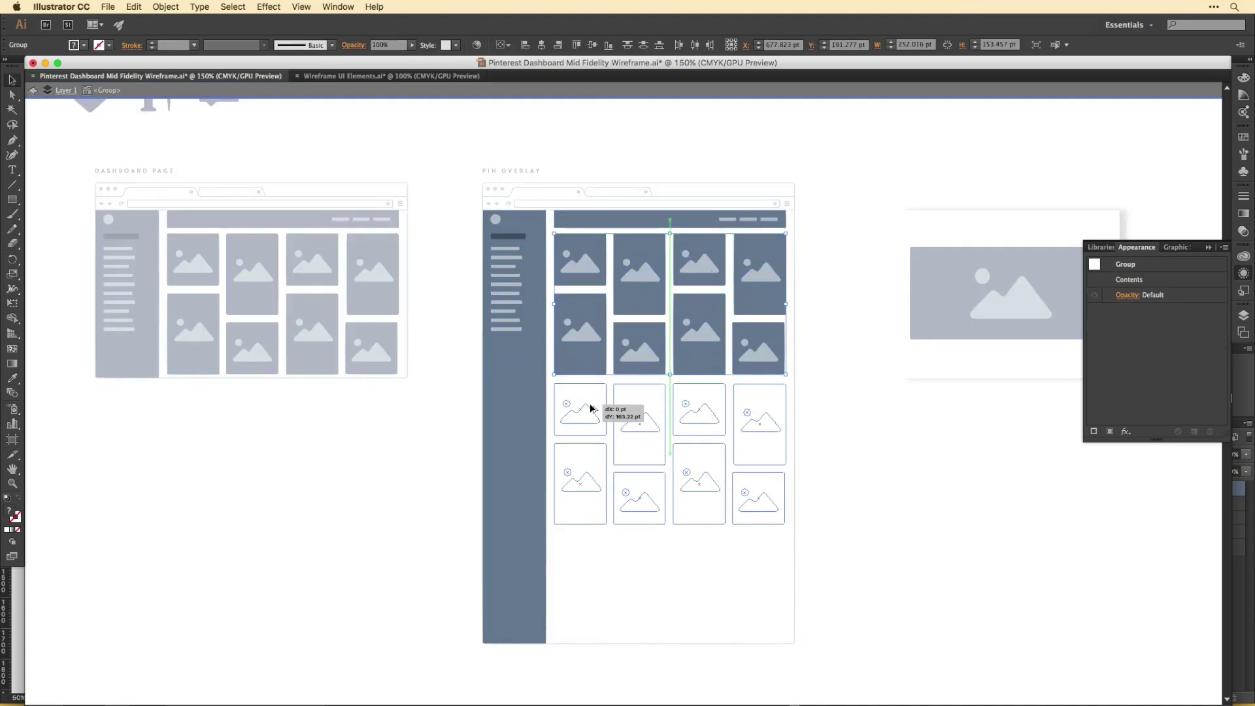
pyautogui.moveTo(591, 408); pyautogui.dragTo(590, 409)
pyautogui.scroll(-5, 826, 395)
pyautogui.moveTo(447, 440); pyautogui.dragTo(548, 463)
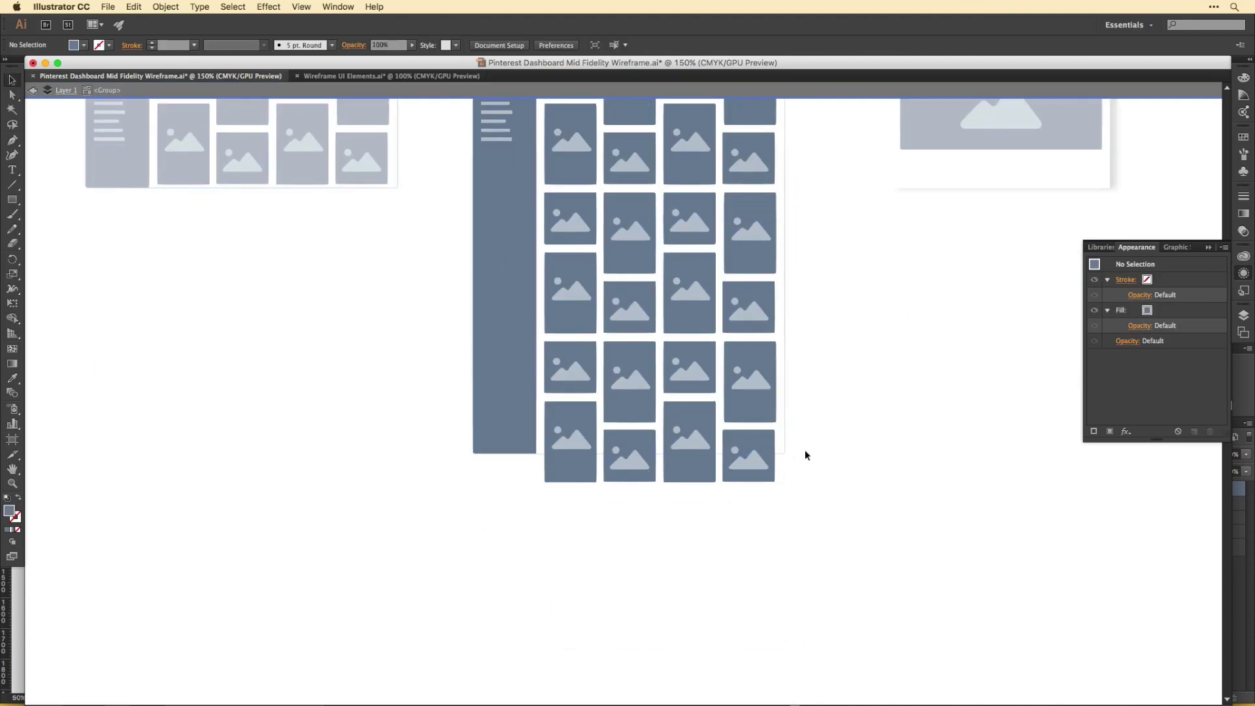
pyautogui.press('Escape')
pyautogui.press('a')
pyautogui.moveTo(794, 460); pyautogui.dragTo(782, 450)
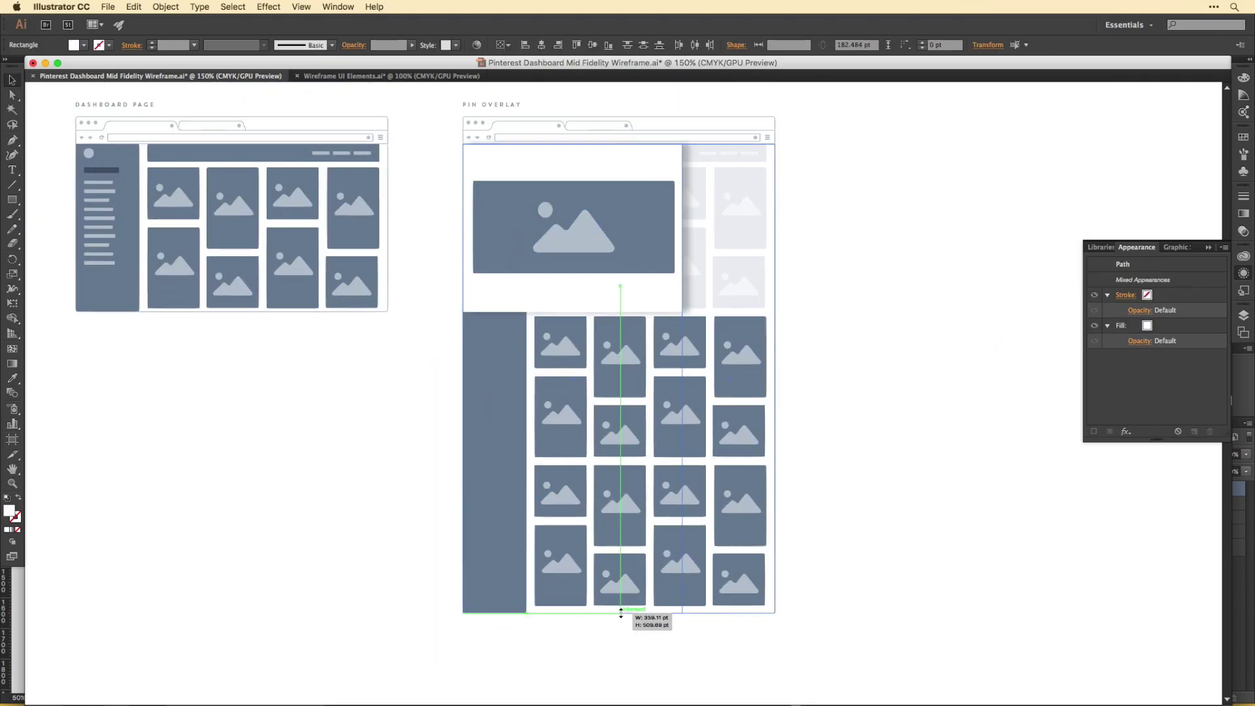
# Step: Stretch the white card to page height, resize the avatar-and-name header, and move the red button top-right
pyautogui.moveTo(621, 613); pyautogui.dragTo(621, 613)
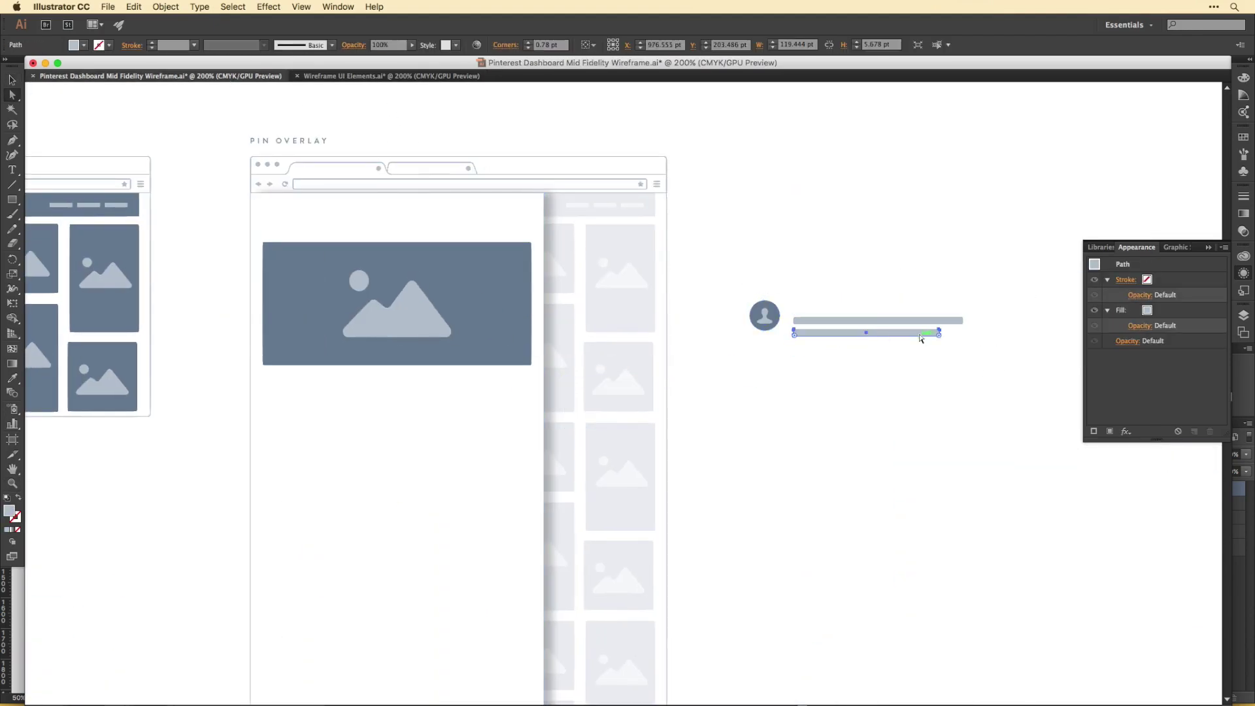
pyautogui.doubleClick(845, 319)
pyautogui.moveTo(822, 320); pyautogui.dragTo(822, 317)
pyautogui.press('v')
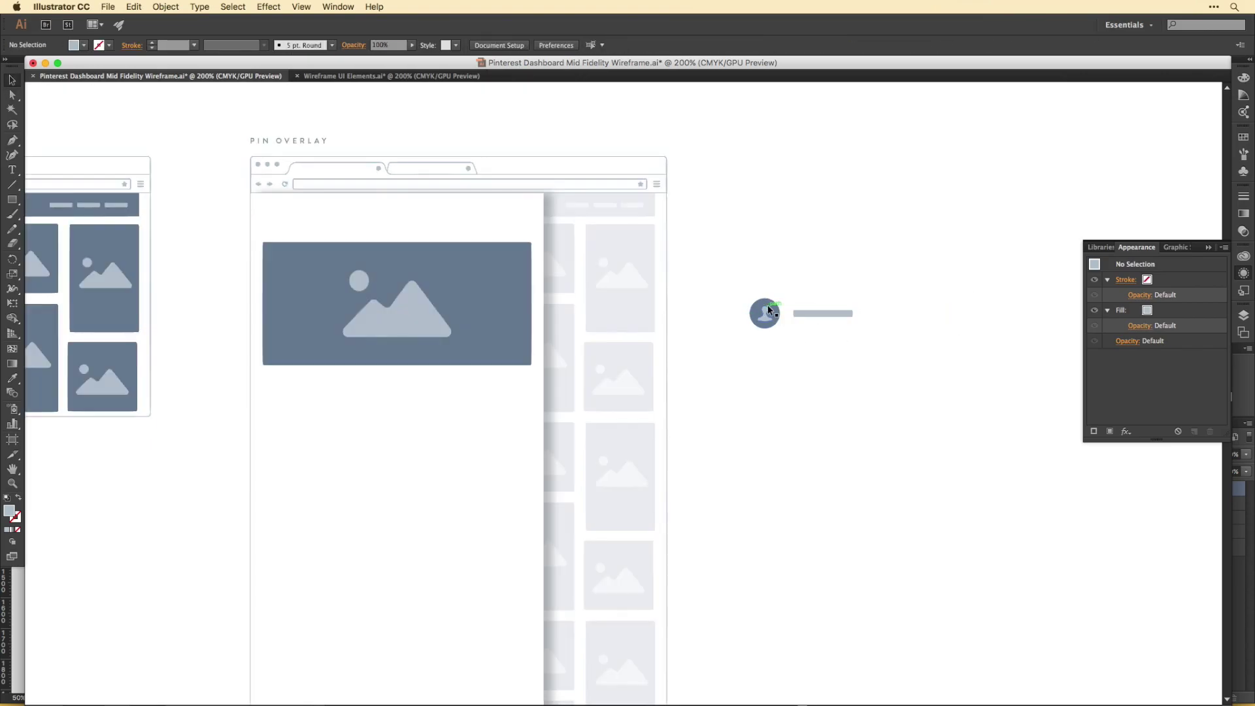
pyautogui.click(767, 304)
pyautogui.moveTo(751, 299); pyautogui.dragTo(754, 302)
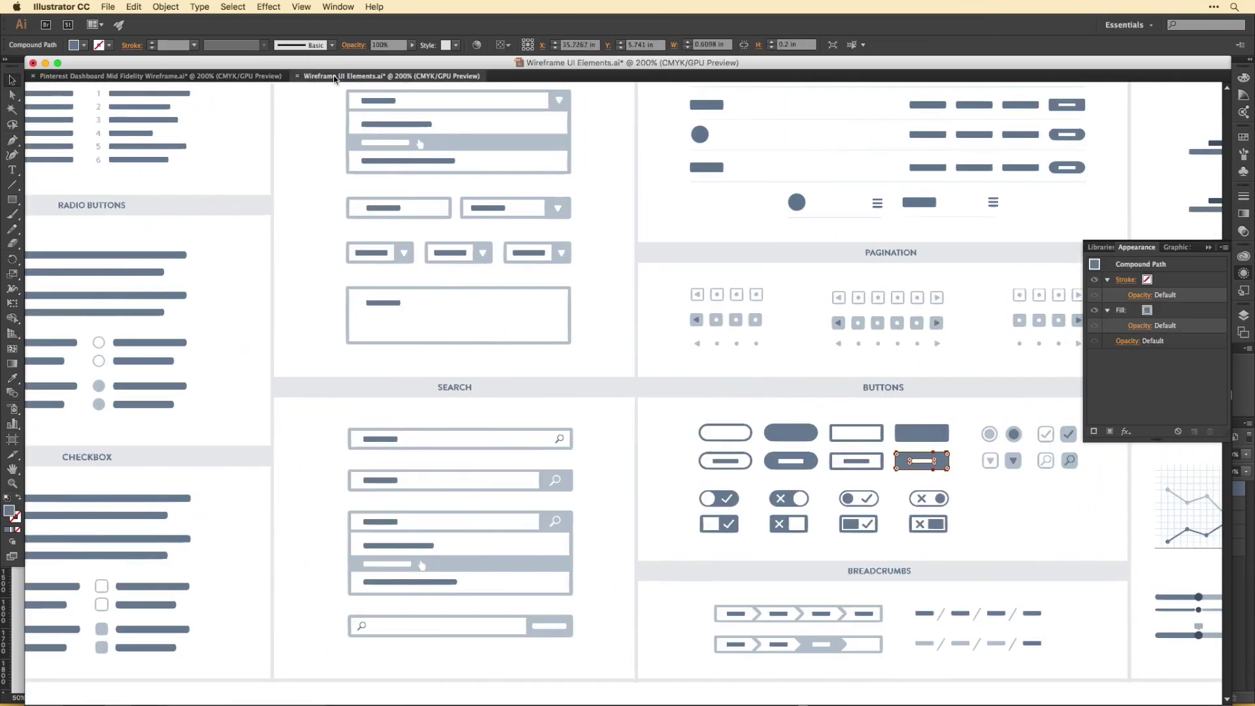
pyautogui.moveTo(646, 403); pyautogui.dragTo(723, 236)
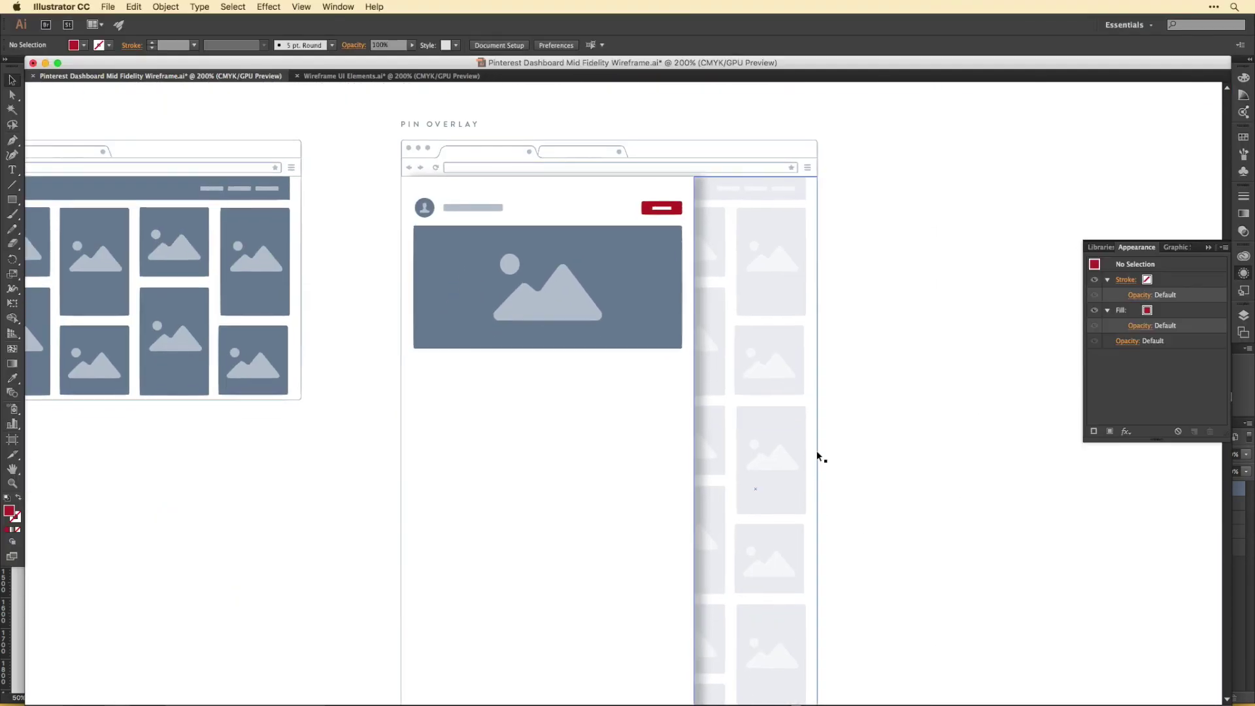
# Step: Copy the two sample comments from Wireframe UI Elements onto the card and shrink them to fit
pyautogui.click(391, 76)
pyautogui.moveTo(405, 242); pyautogui.dragTo(621, 386)
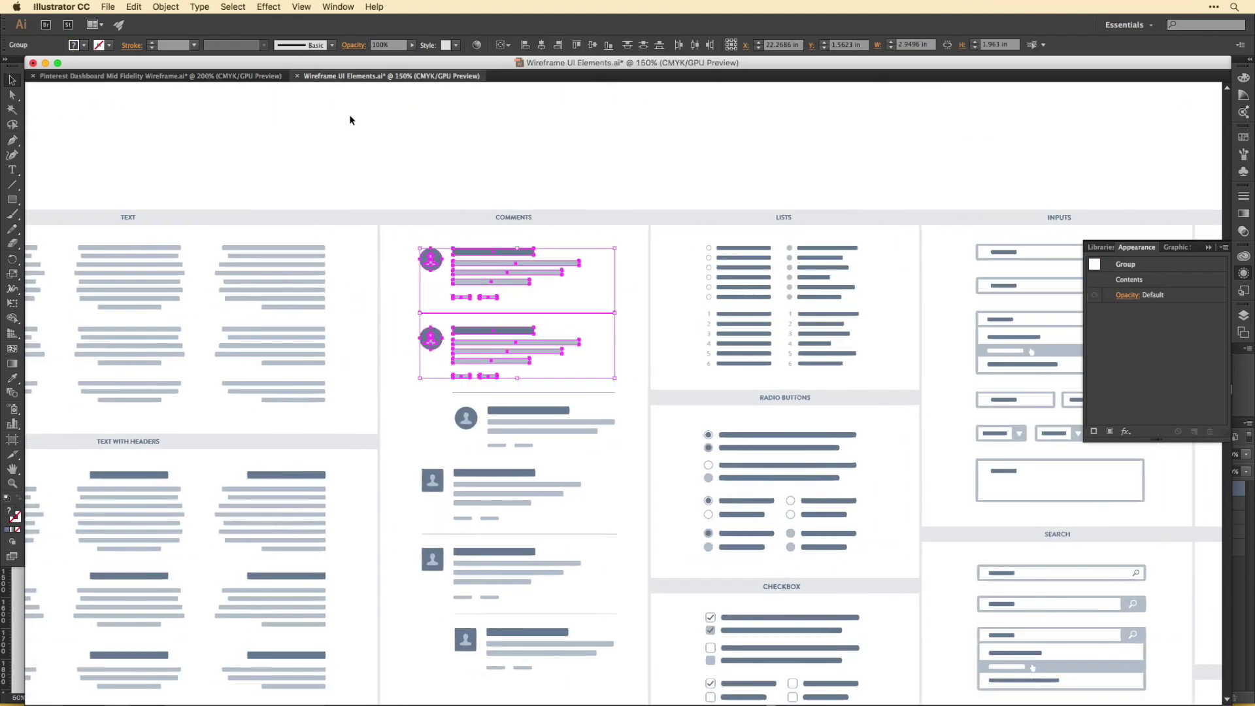
pyautogui.moveTo(458, 275); pyautogui.dragTo(463, 449)
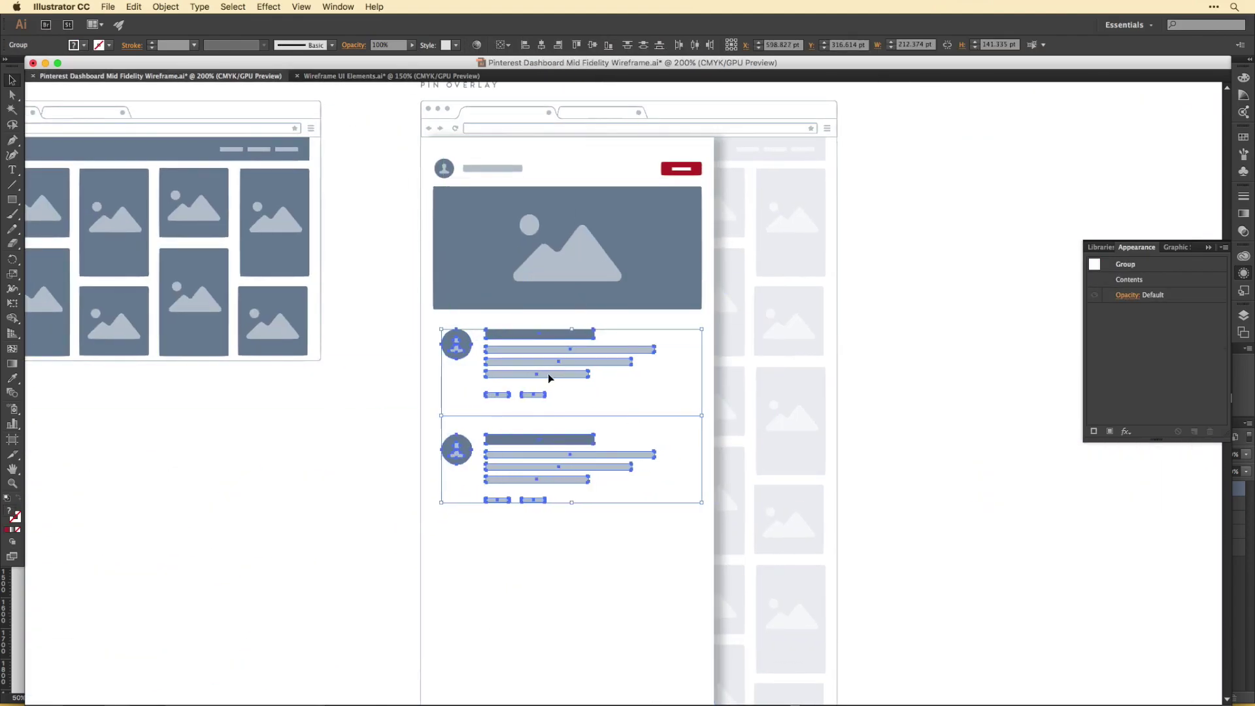
pyautogui.click(406, 353)
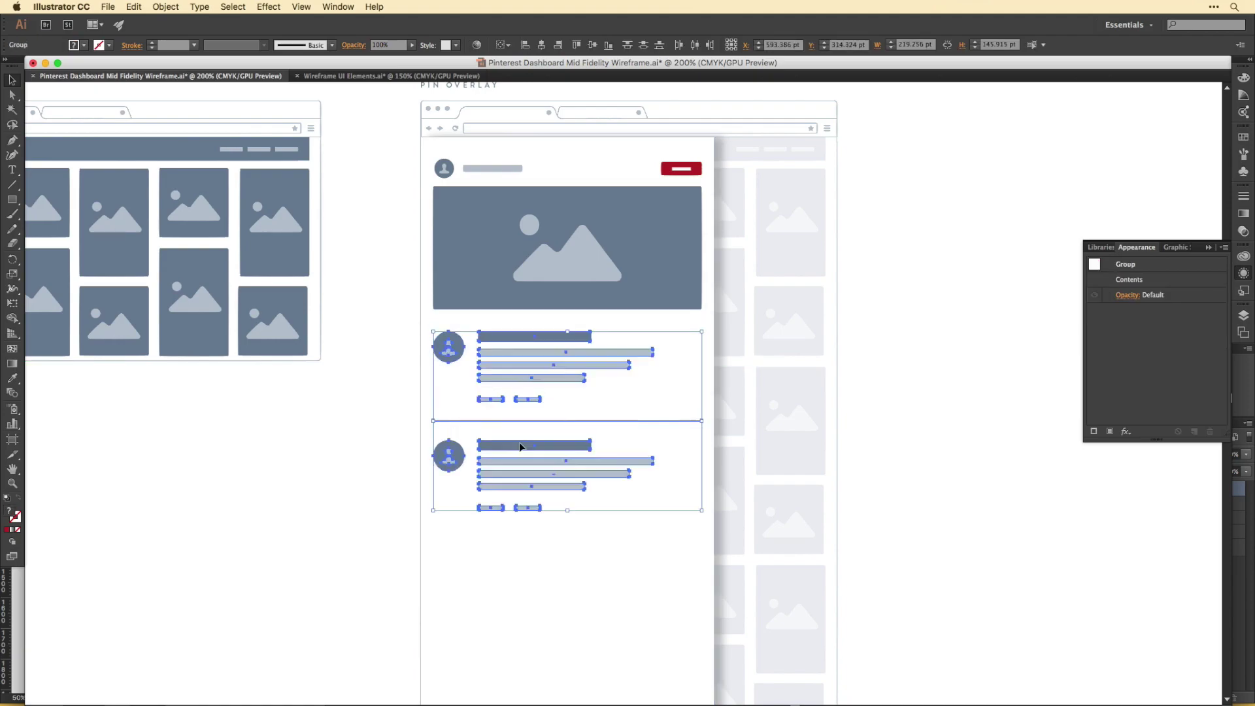
pyautogui.moveTo(610, 475); pyautogui.dragTo(497, 402)
pyautogui.hotkey('ctrl', 'z')
pyautogui.moveTo(431, 327)
pyautogui.mouseDown()
pyautogui.moveTo(623, 476)
pyautogui.moveTo(653, 398)
pyautogui.mouseUp()
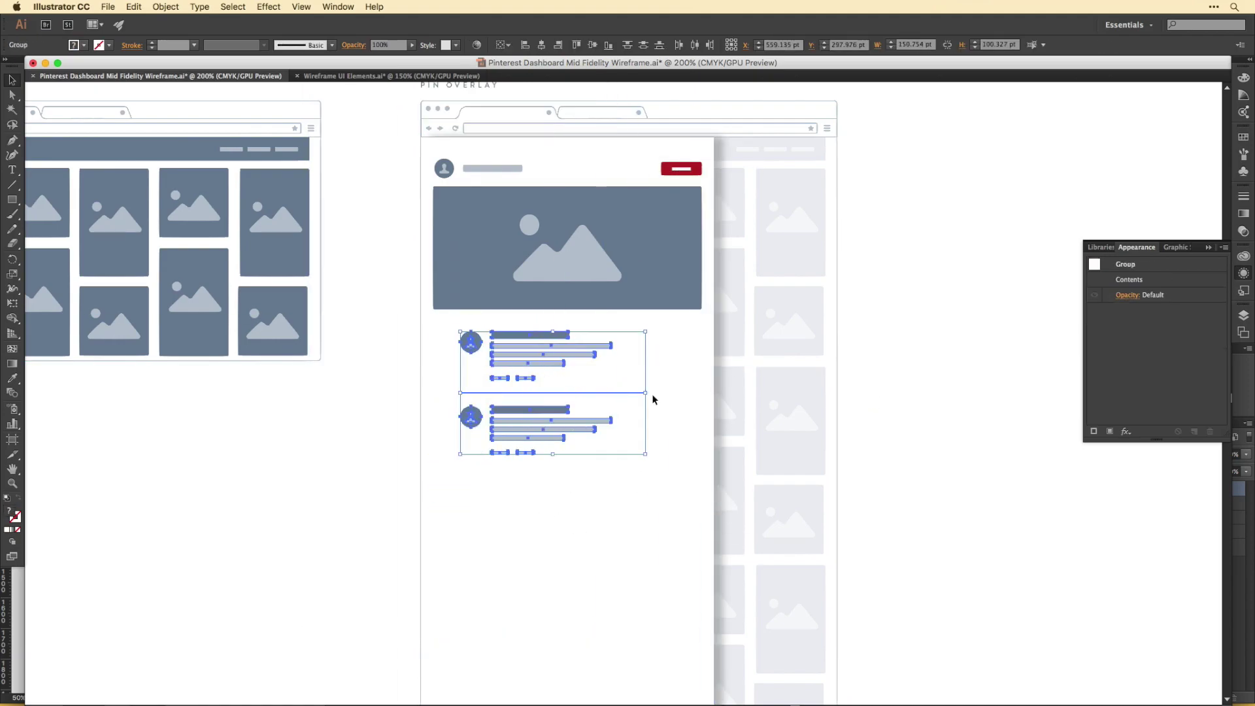
pyautogui.click(658, 420)
# Step: Lengthen the text lines of both comments
pyautogui.moveTo(540, 333); pyautogui.dragTo(585, 364)
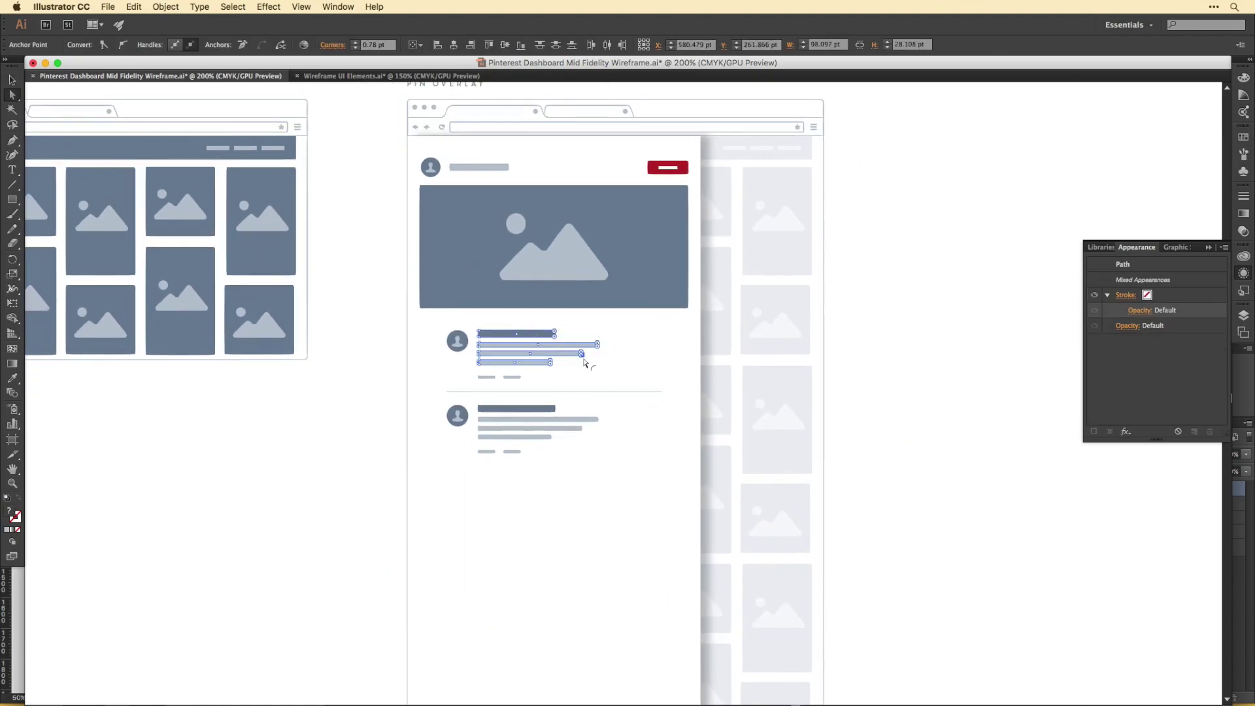
pyautogui.press('super+equal')
pyautogui.press('super+equal')
pyautogui.press('super+equal')
pyautogui.press('super+equal')
pyautogui.moveTo(327, 270); pyautogui.dragTo(568, 269)
pyautogui.moveTo(576, 612); pyautogui.dragTo(353, 399)
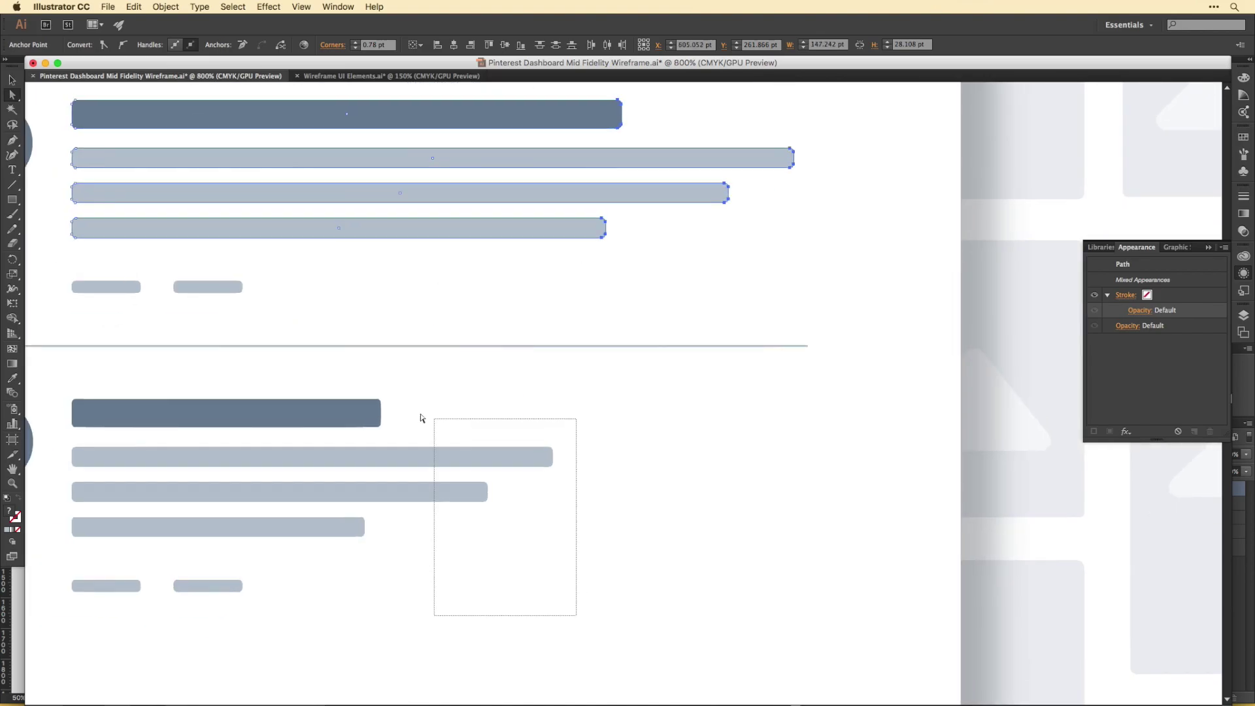
pyautogui.moveTo(364, 526); pyautogui.dragTo(604, 524)
pyautogui.press('super+minus')
pyautogui.press('super+minus')
pyautogui.press('super+minus')
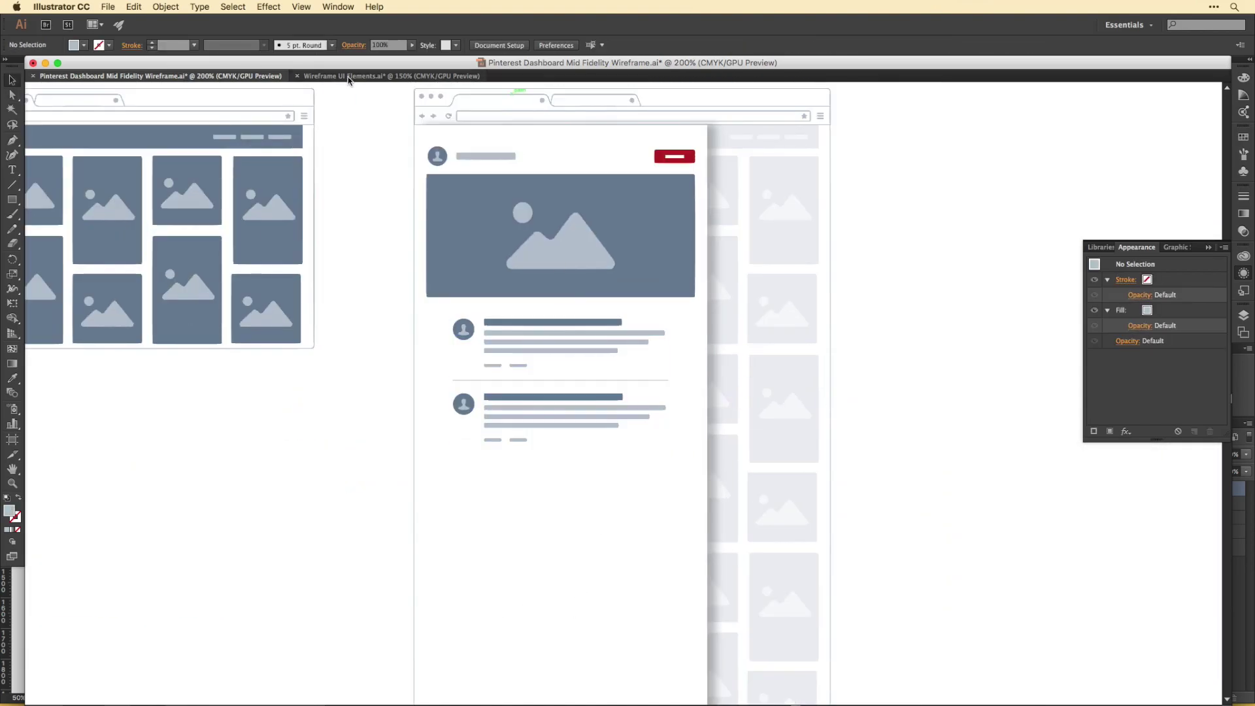
# Step: Paste the comment input box below the second comment with a divider line above it
pyautogui.press('super+grave')
pyautogui.press('super+grave')
pyautogui.press('super+v')
pyautogui.moveTo(541, 384); pyautogui.dragTo(475, 304)
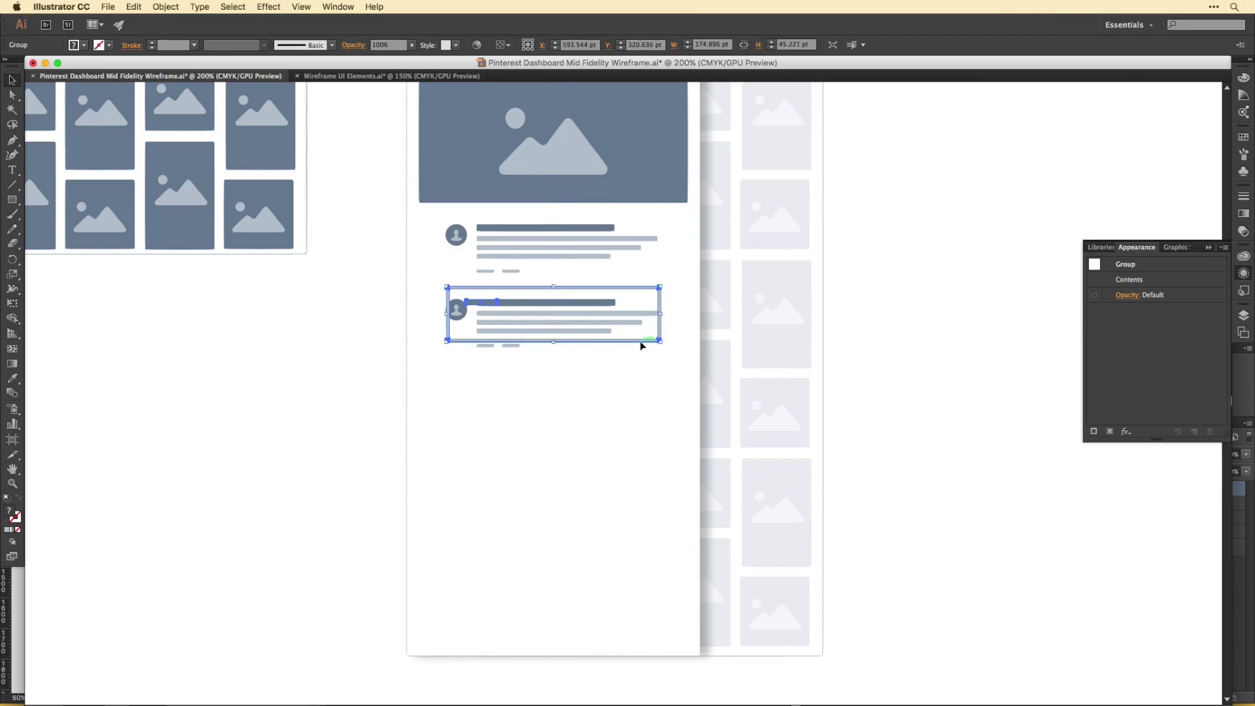
pyautogui.moveTo(641, 345); pyautogui.dragTo(640, 428)
pyautogui.click(640, 429)
pyautogui.press('super+v')
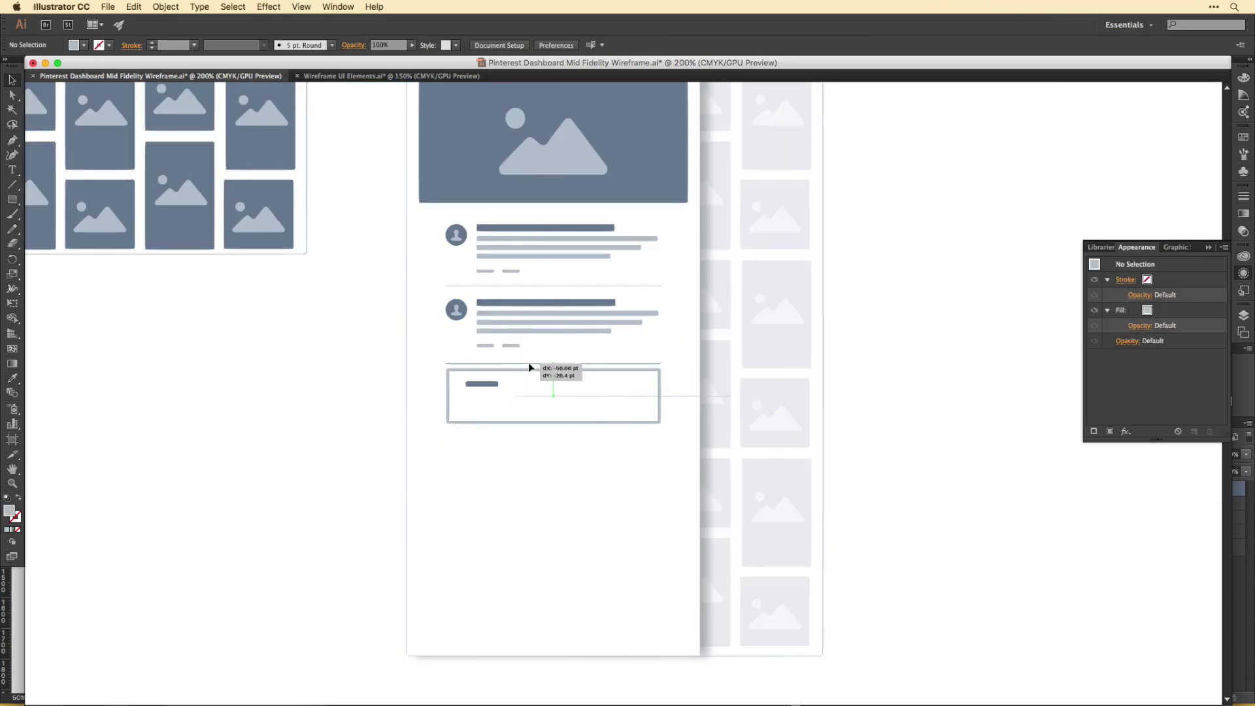
pyautogui.scroll(2, 552, 328)
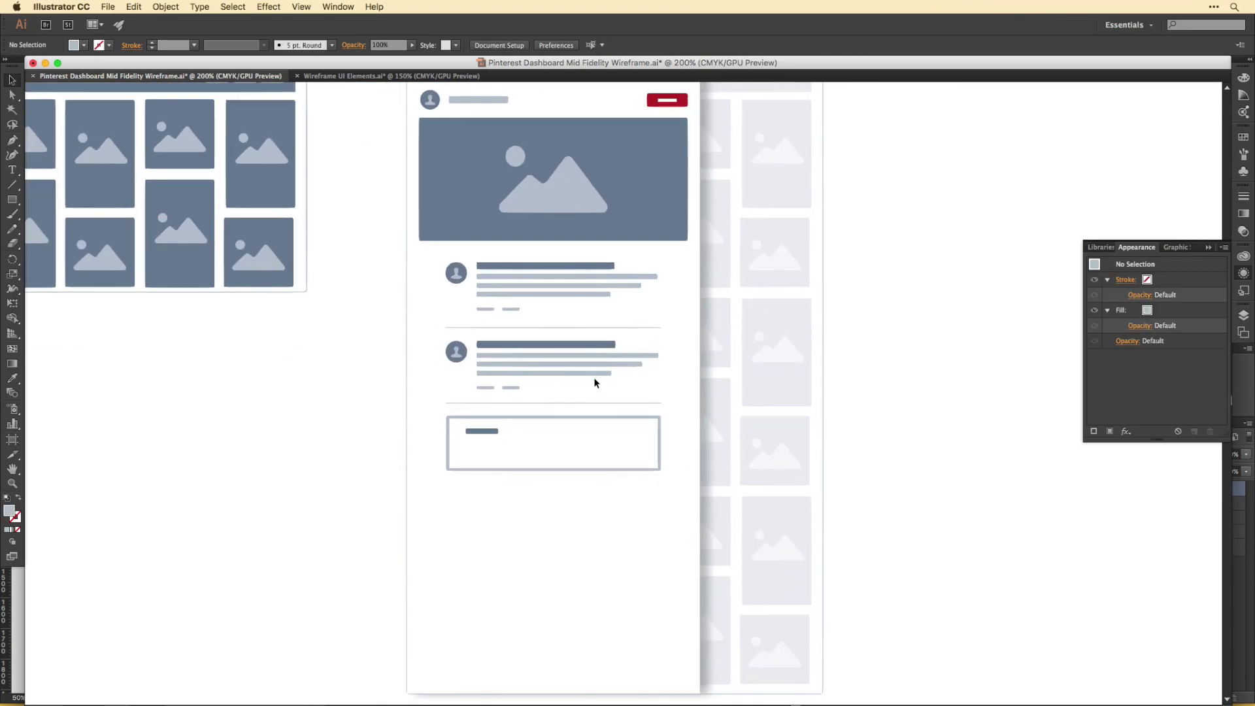
pyautogui.hscroll(-5, 594, 378)
# Step: Place the heading bar under the comment box and clip the scaled pin image grid to a rectangle
pyautogui.scroll(3, 594, 328)
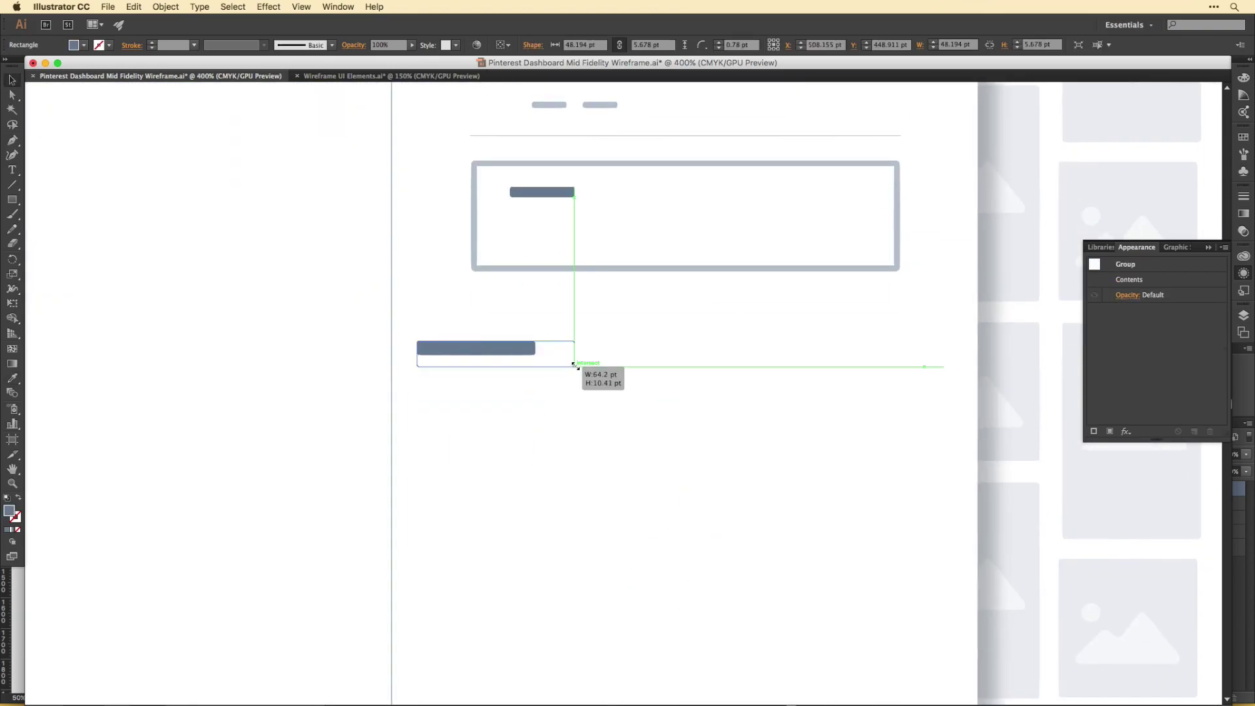
pyautogui.moveTo(664, 612); pyautogui.dragTo(664, 623)
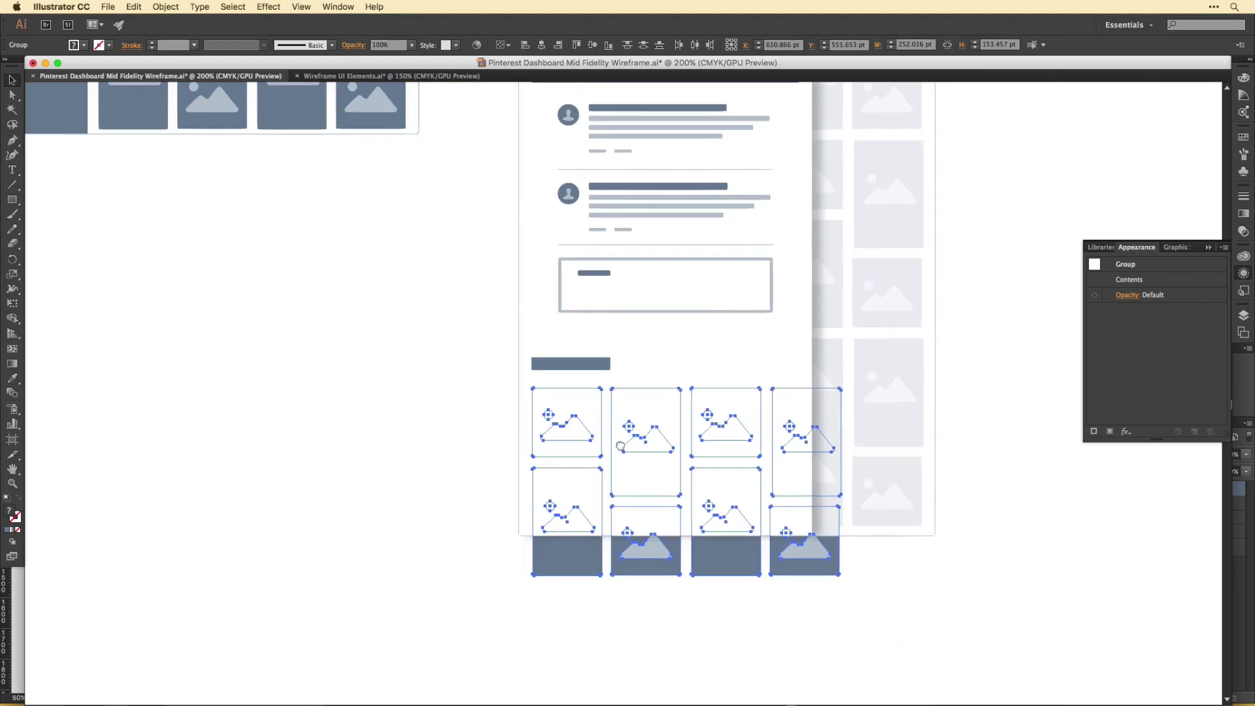
pyautogui.moveTo(785, 605); pyautogui.dragTo(794, 614)
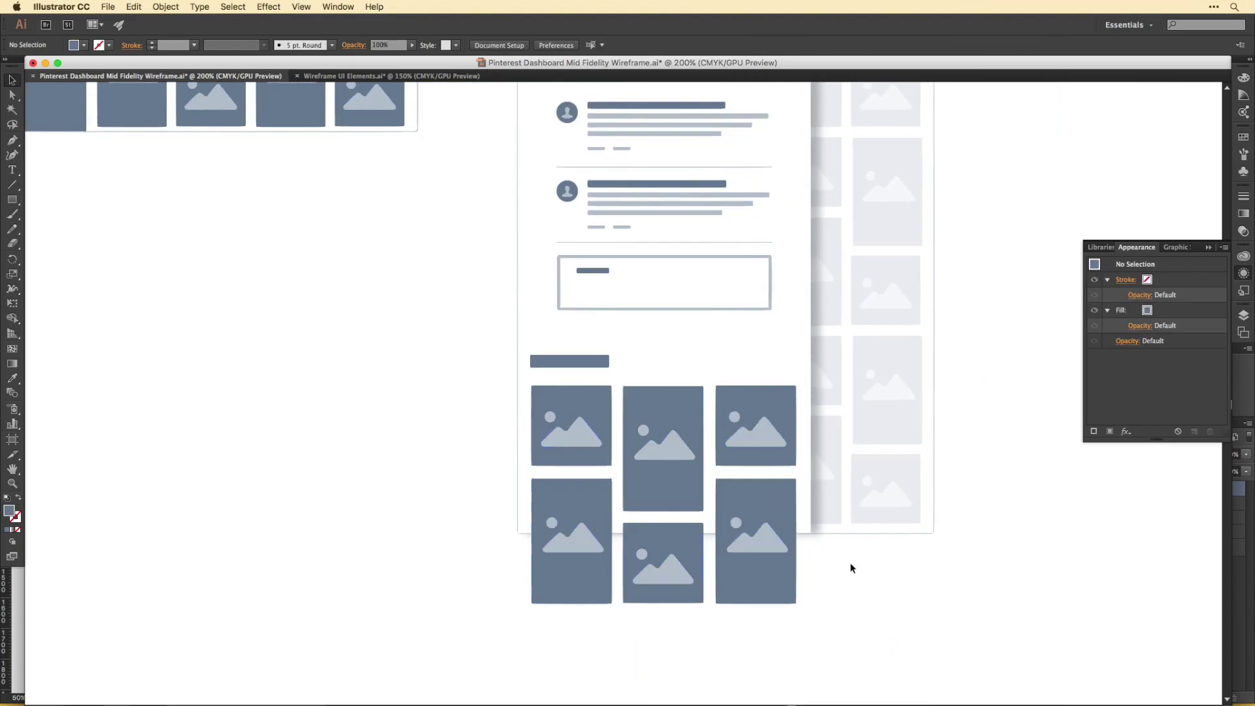
pyautogui.hscroll(2, 785, 536)
pyautogui.scroll(1, 785, 536)
pyautogui.moveTo(497, 559); pyautogui.dragTo(484, 556)
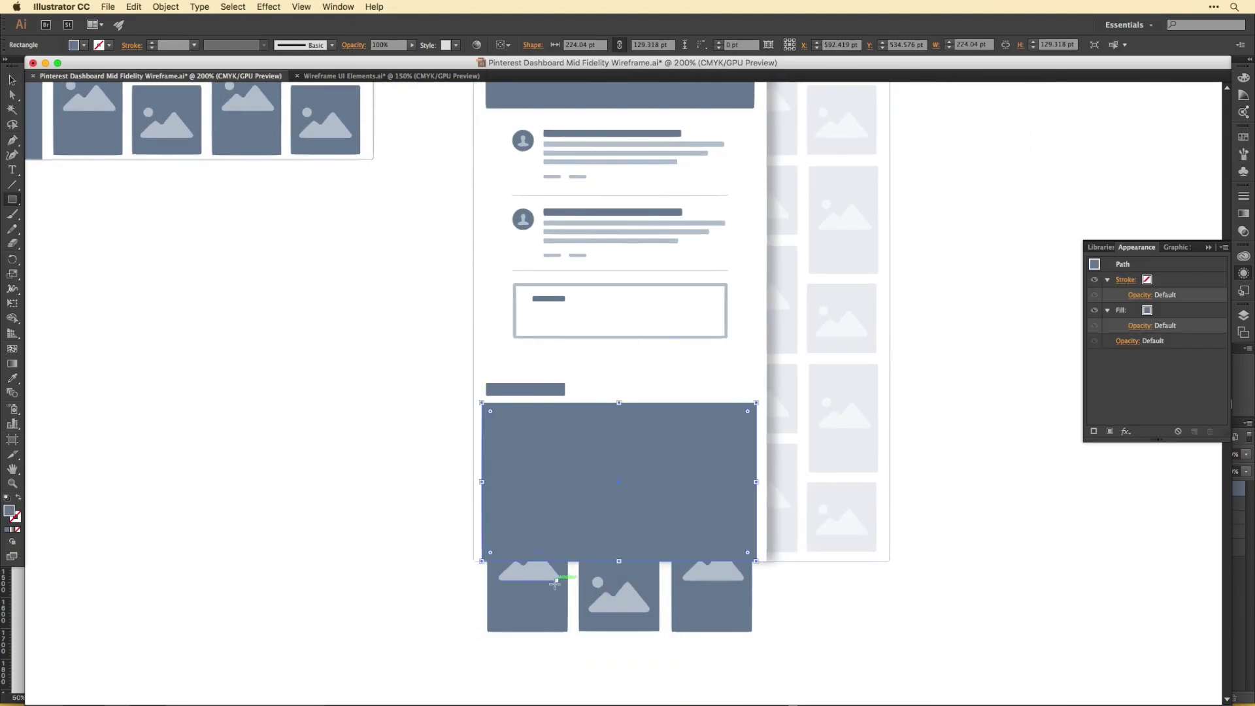
pyautogui.press('v')
pyautogui.hotkey('ctrl', '7')
pyautogui.moveTo(556, 428); pyautogui.dragTo(605, 543)
pyautogui.hotkey('ctrl', 'shift', 'a')
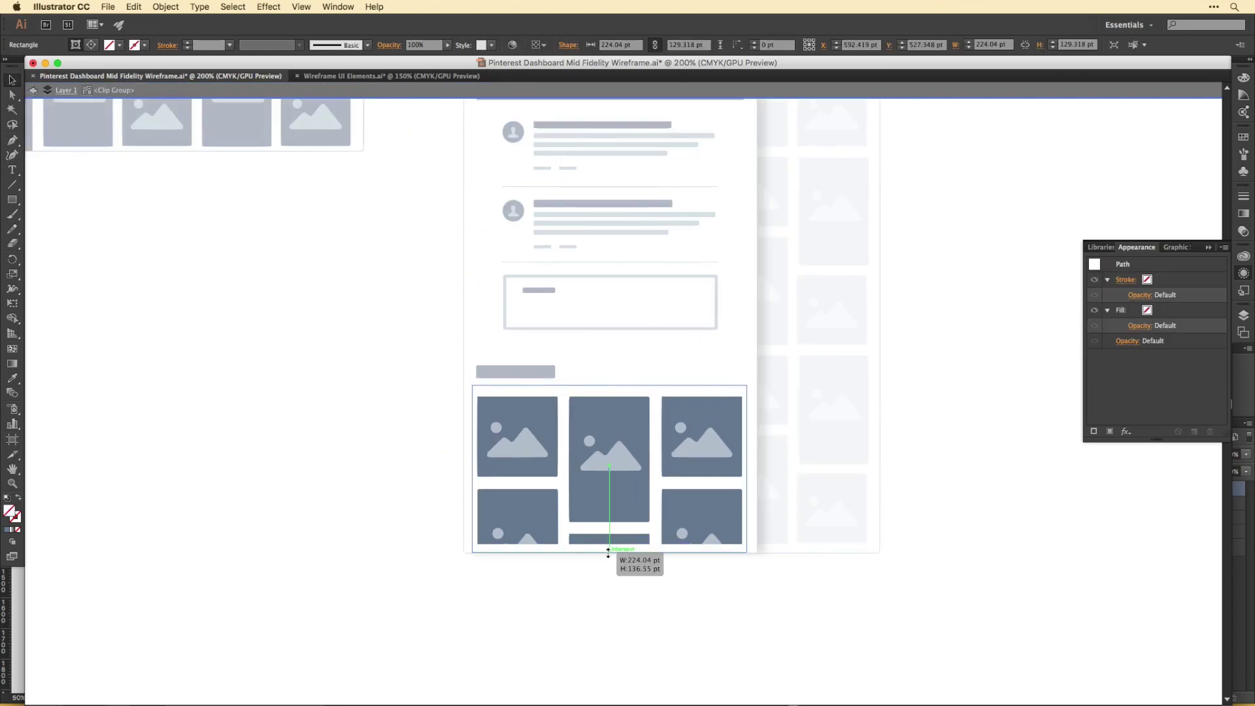
pyautogui.hotkey('ctrl', '-')
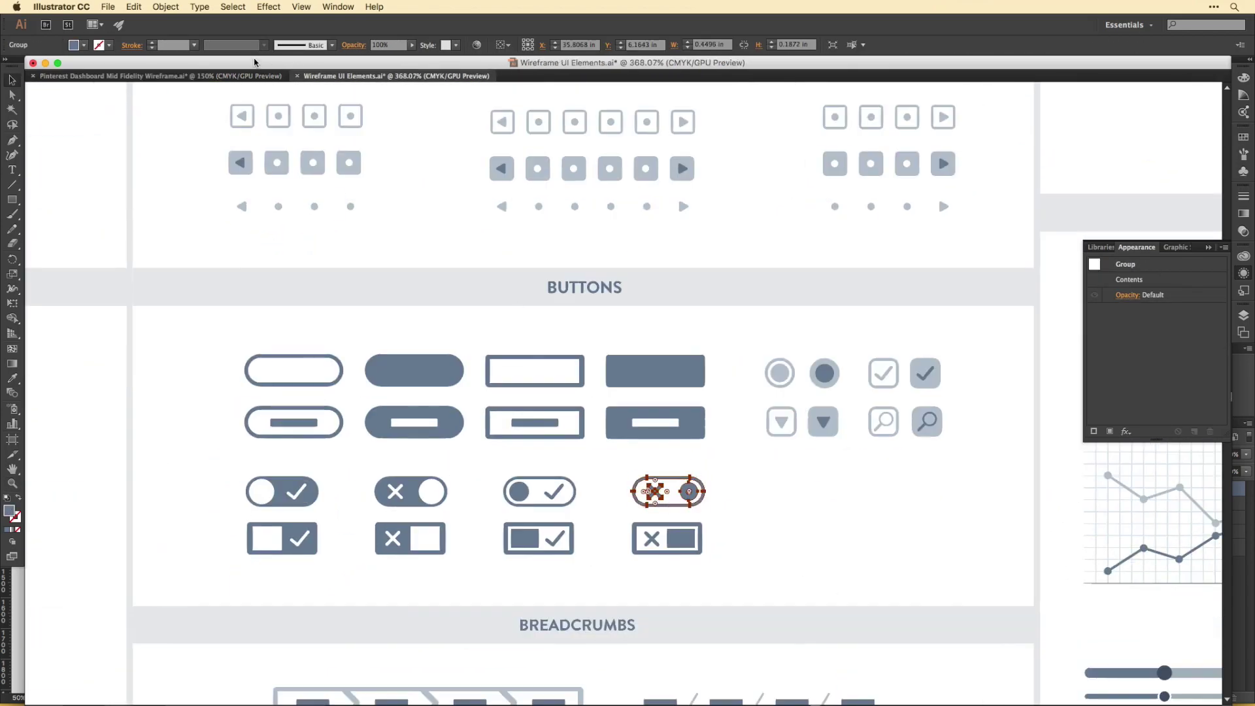
# Step: Copy the close X icon from the UI elements file into the dashboard wireframe
pyautogui.hotkey('ctrl', 'c')
pyautogui.click(248, 76)
pyautogui.hotkey('ctrl', 'v')
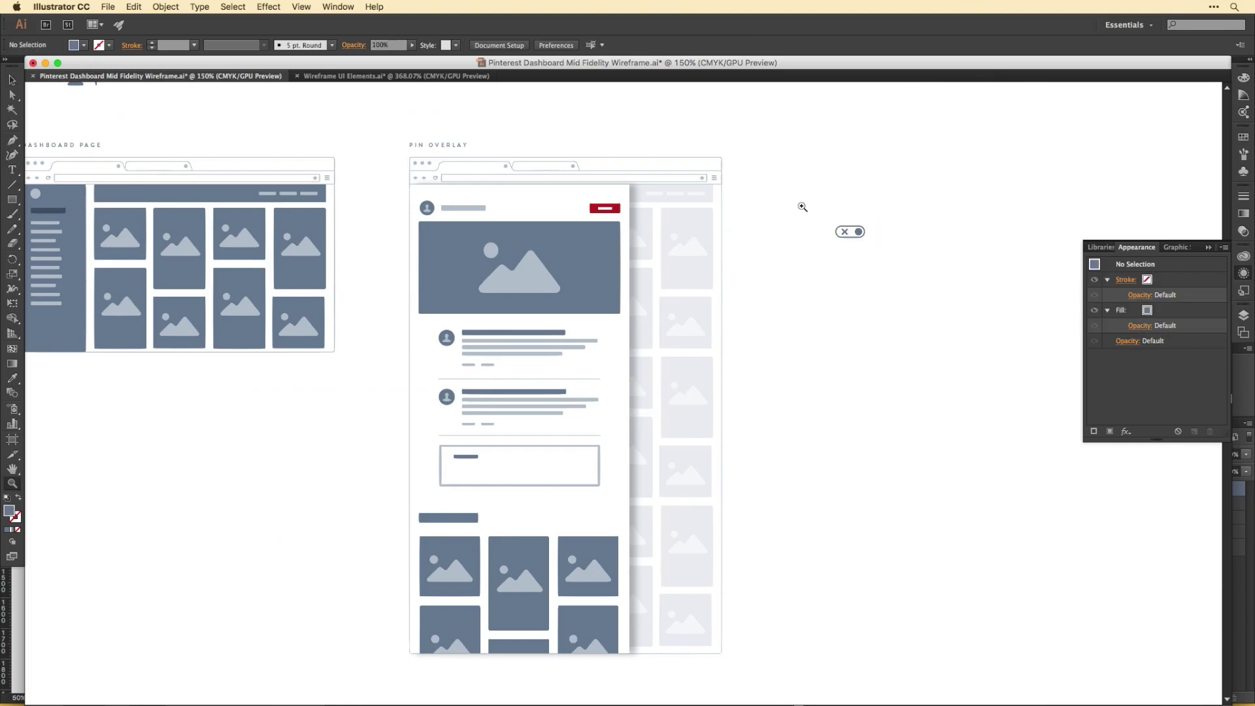
pyautogui.hotkey('ctrl', '+')
# Step: Position the close X top-right, then create a merged 'Pinterest Dashboard Pin Overlay' artboard copy in Photoshop
pyautogui.moveTo(836, 313); pyautogui.dragTo(574, 237)
pyautogui.moveTo(671, 283); pyautogui.dragTo(838, 272)
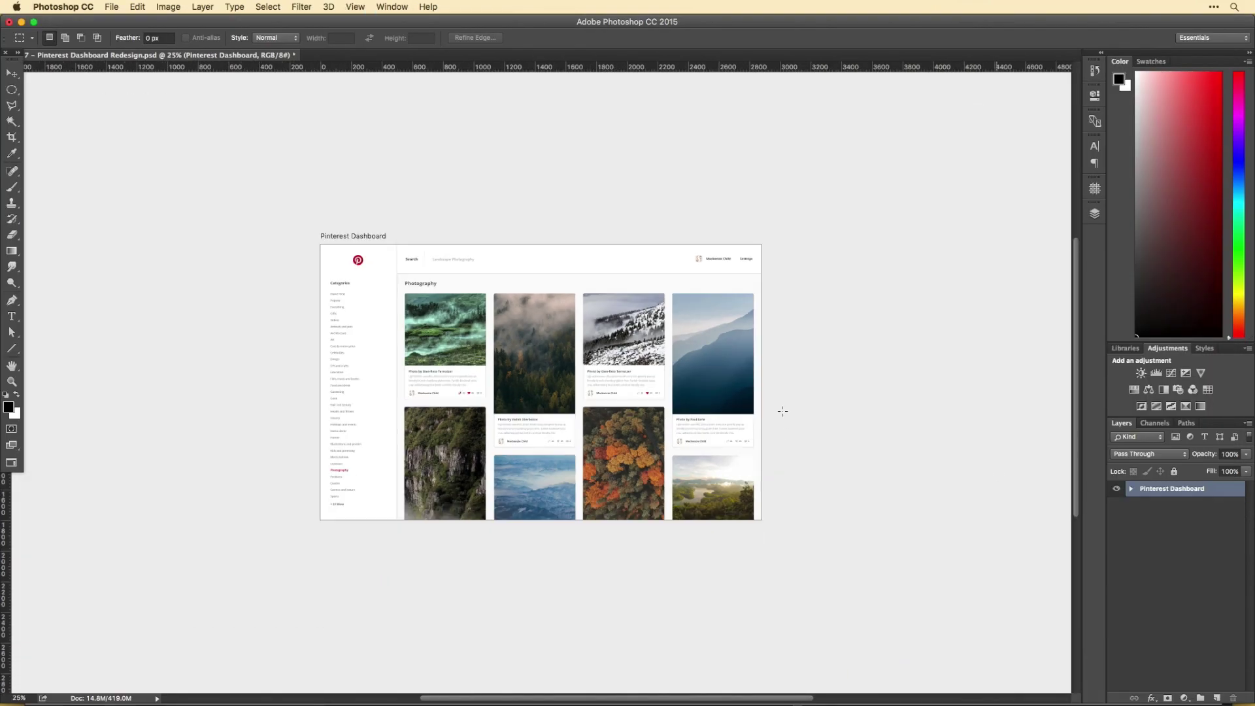
pyautogui.press('v')
pyautogui.moveTo(353, 236); pyautogui.dragTo(844, 233)
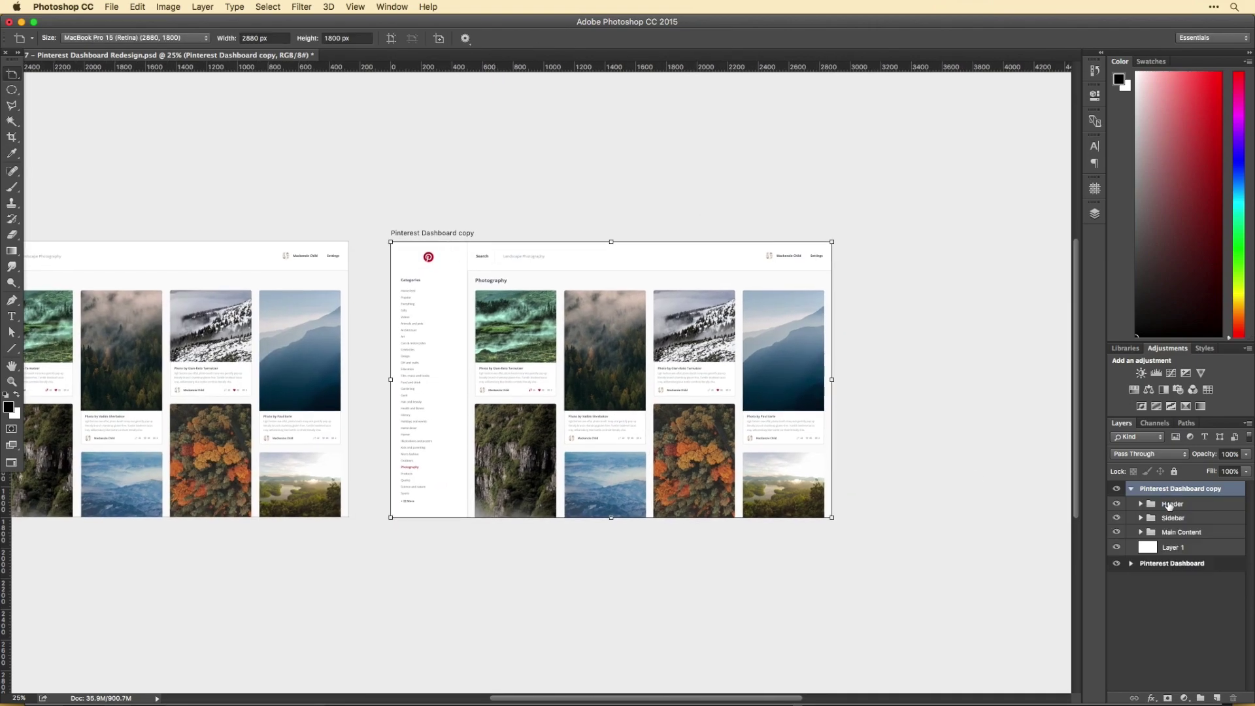
pyautogui.rightClick(1169, 505)
pyautogui.click(1170, 575)
pyautogui.doubleClick(1155, 489)
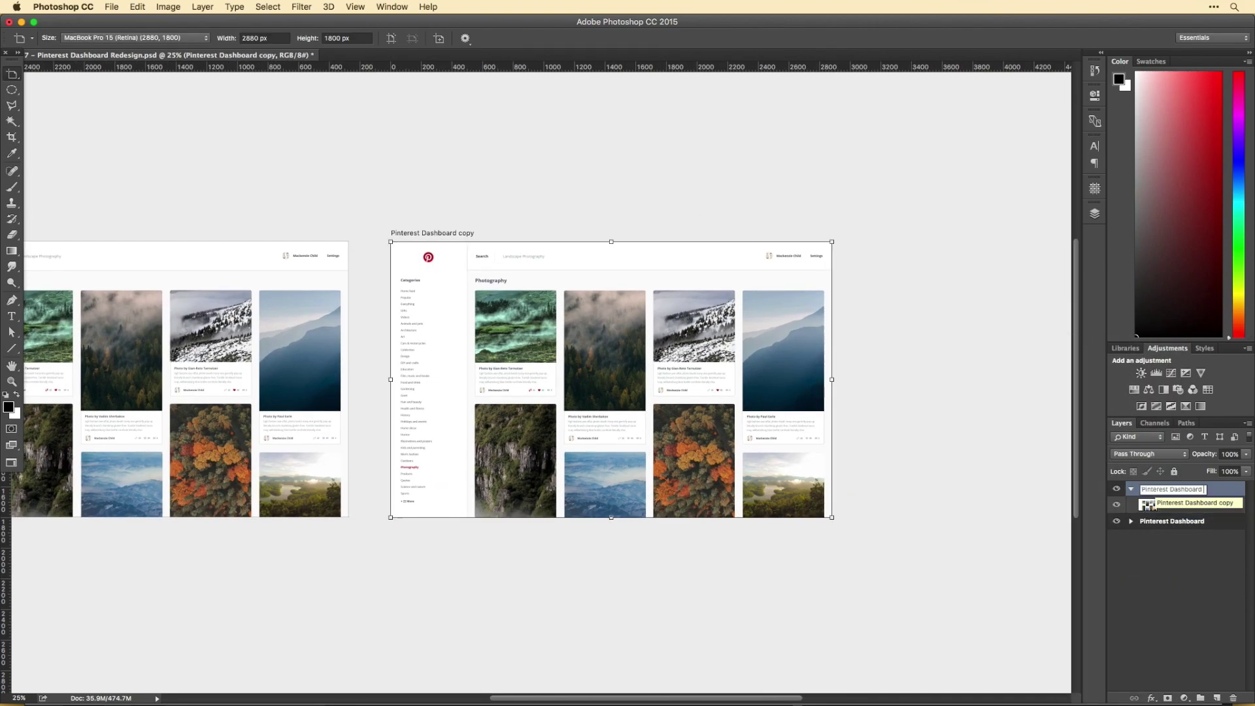
pyautogui.write('Pin Overlay')
pyautogui.click(885, 310)
# Step: Stretch a copied white sidebar panel across the Pin Overlay artboard and move the artboard below the dashboard
pyautogui.hscroll(-5, 811, 415)
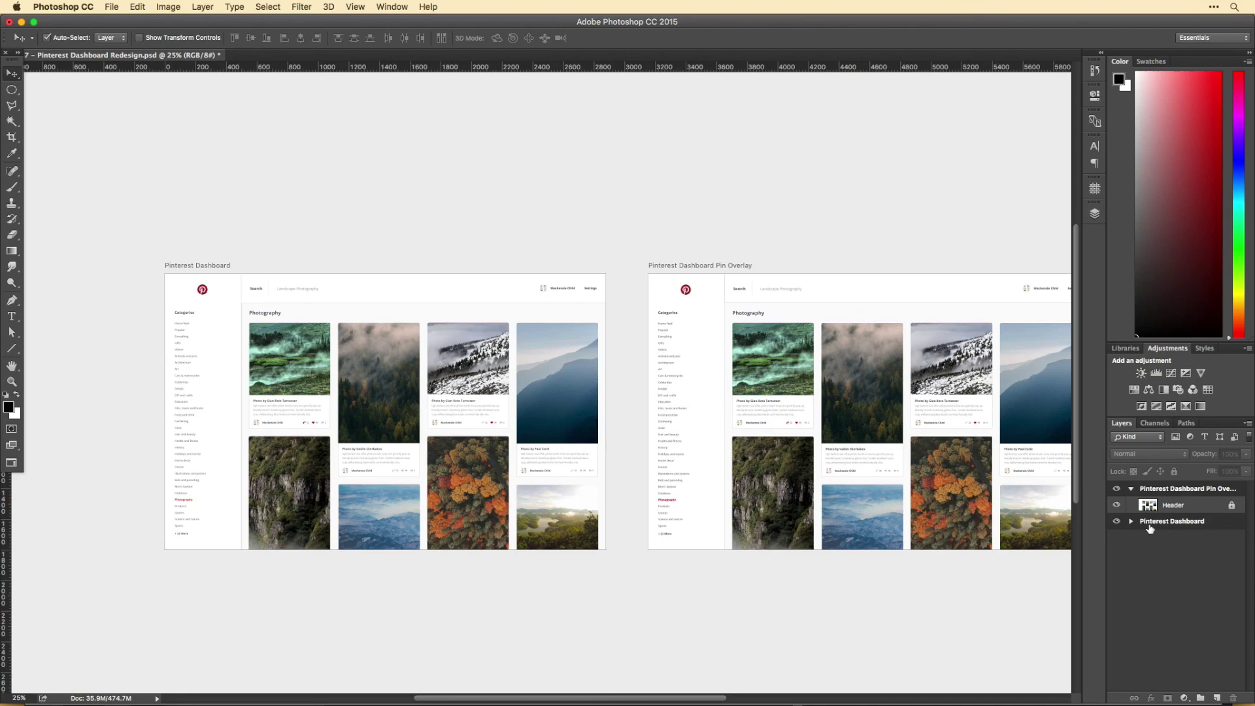
pyautogui.click(1141, 550)
pyautogui.moveTo(1184, 634); pyautogui.dragTo(1187, 546)
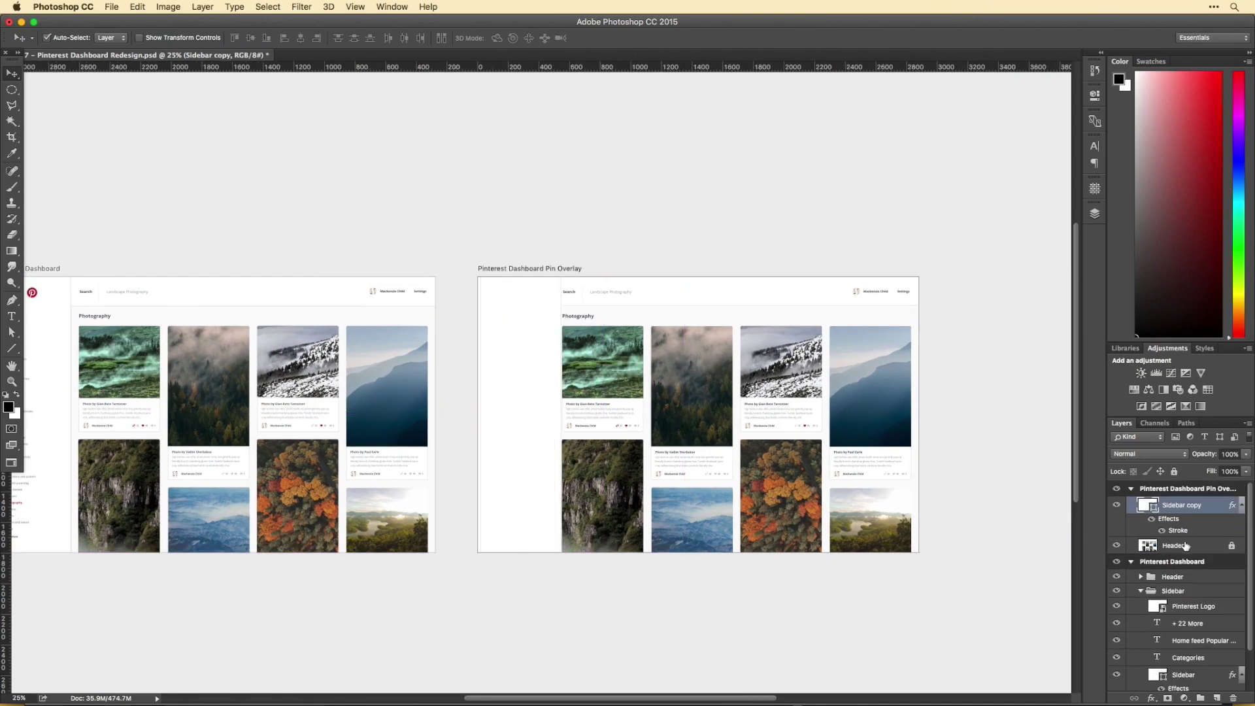
pyautogui.moveTo(535, 416); pyautogui.dragTo(785, 339)
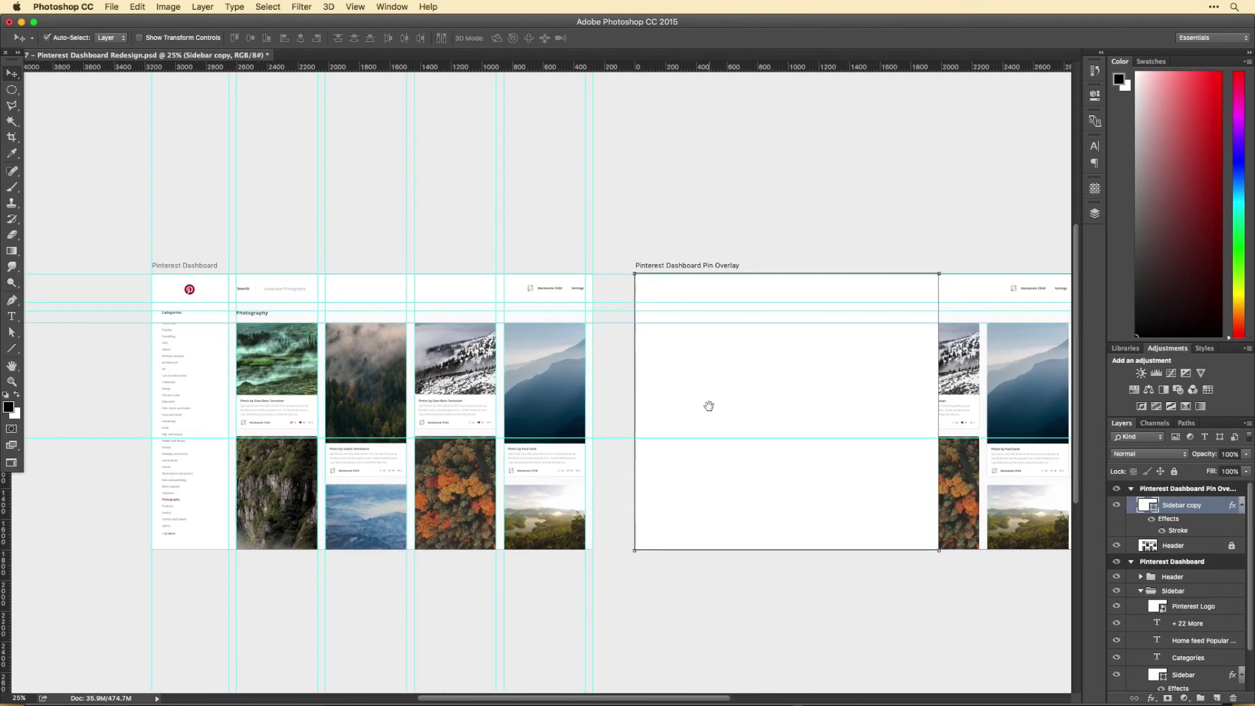
pyautogui.moveTo(709, 407); pyautogui.dragTo(798, 318)
pyautogui.moveTo(775, 211); pyautogui.dragTo(310, 539)
pyautogui.press('super+equal')
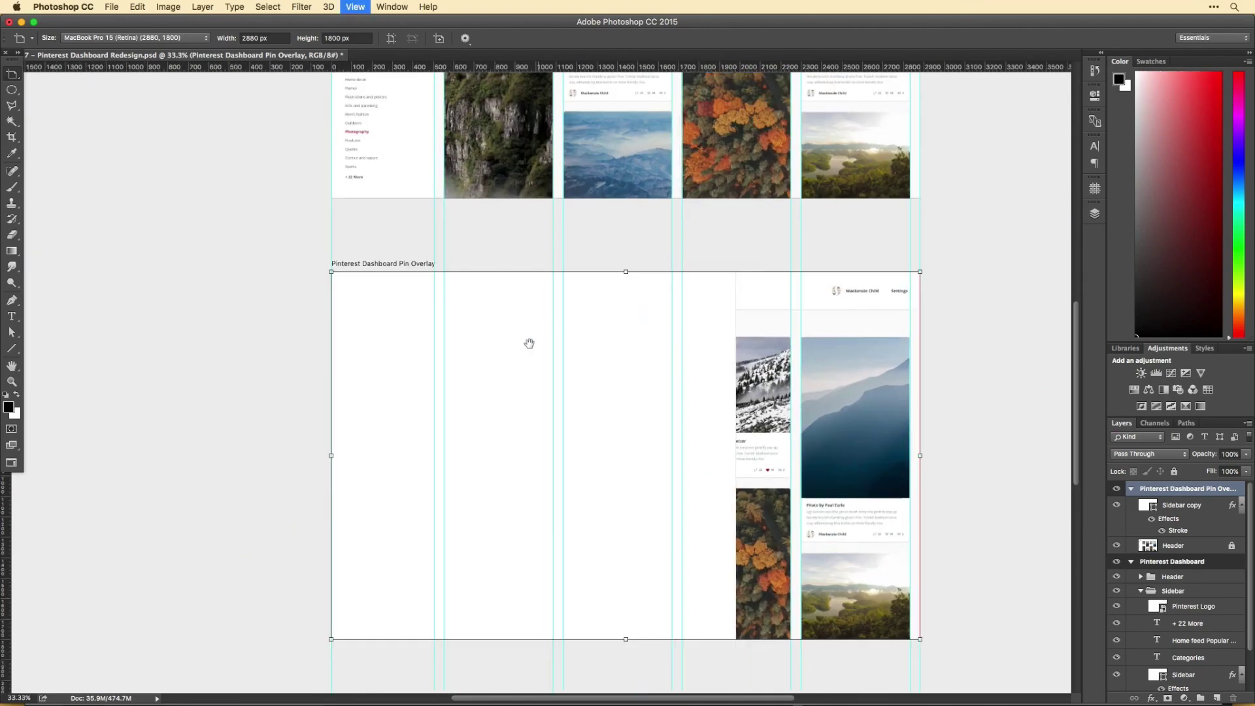
pyautogui.scroll(2, 527, 342)
pyautogui.hotkey('ctrl', 't')
pyautogui.moveTo(638, 527); pyautogui.dragTo(582, 527)
pyautogui.press('Return')
# Step: Move the panel copy right and lower its opacity to fade the pins behind it
pyautogui.moveTo(471, 412)
pyautogui.keyDown('alt'); pyautogui.mouseDown()
pyautogui.moveTo(712, 412)
pyautogui.moveTo(562, 424)
pyautogui.mouseUp(); pyautogui.keyUp('alt')
pyautogui.hotkey('ctrl', 't')
pyautogui.moveTo(1202, 454); pyautogui.dragTo(1207, 454)
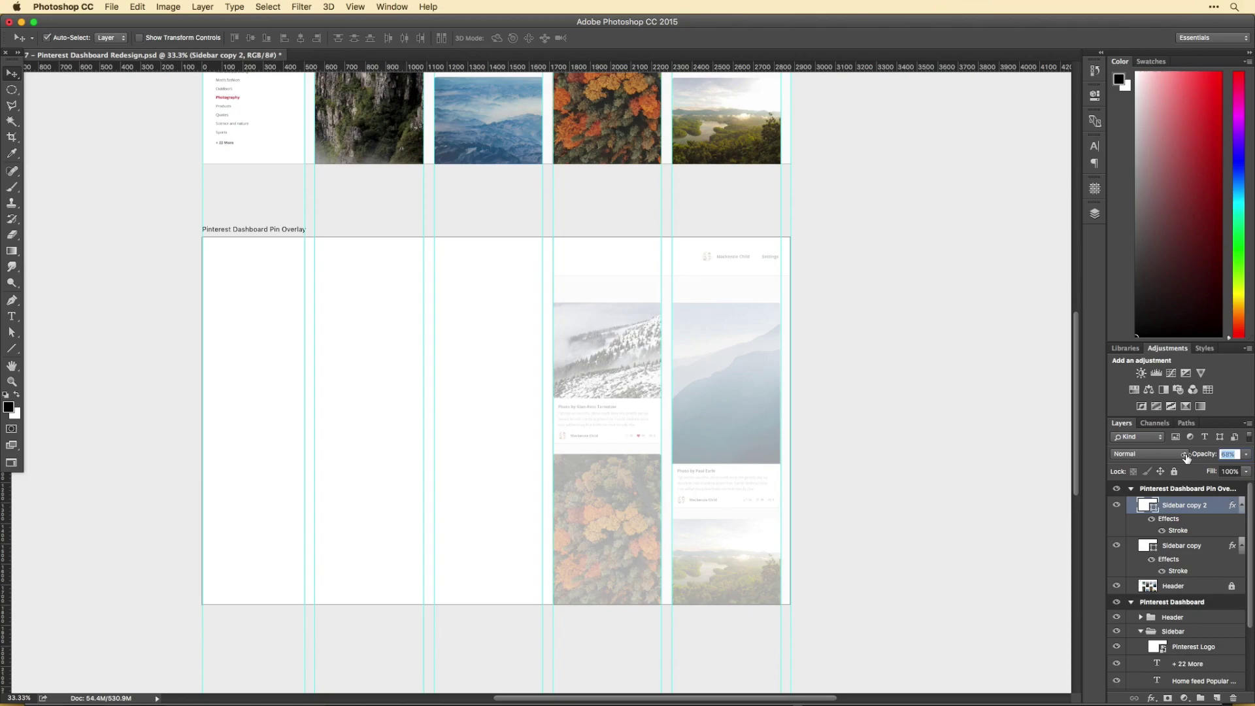
pyautogui.moveTo(605, 445); pyautogui.dragTo(673, 440)
# Step: Add a soft drop shadow to the opaque left panel, reducing its size and strength
pyautogui.doubleClick(1210, 545)
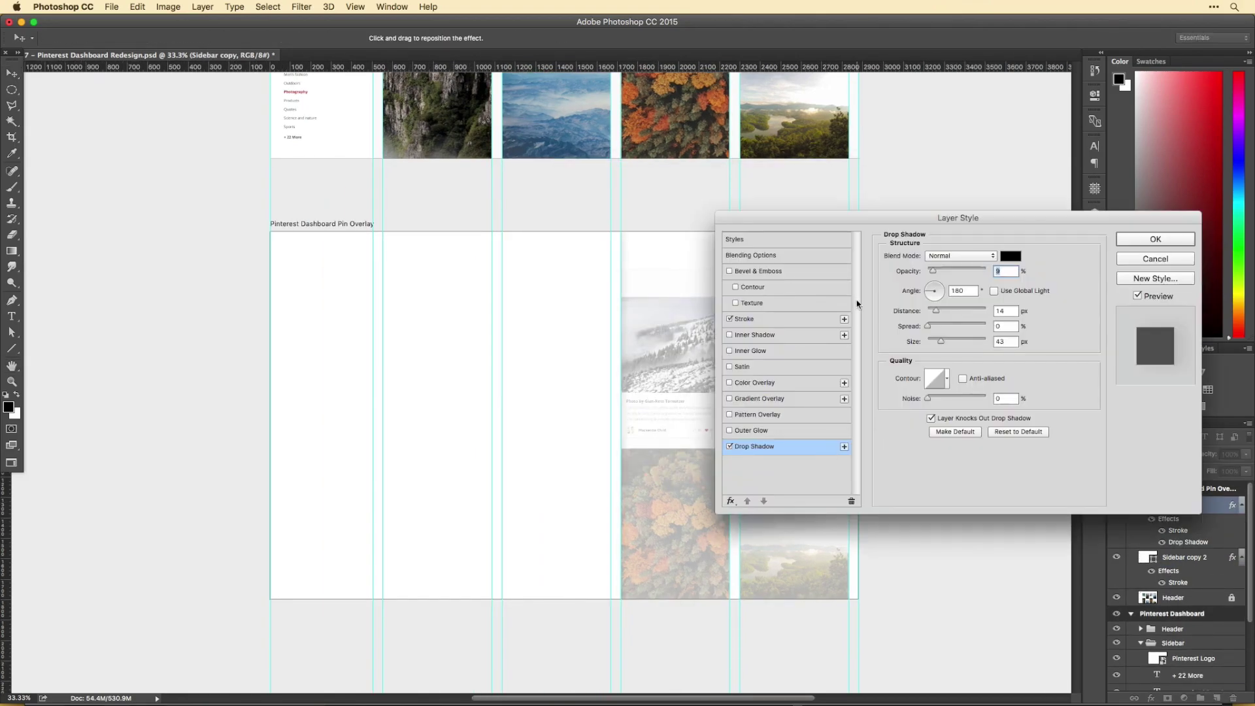
pyautogui.moveTo(941, 342); pyautogui.dragTo(937, 341)
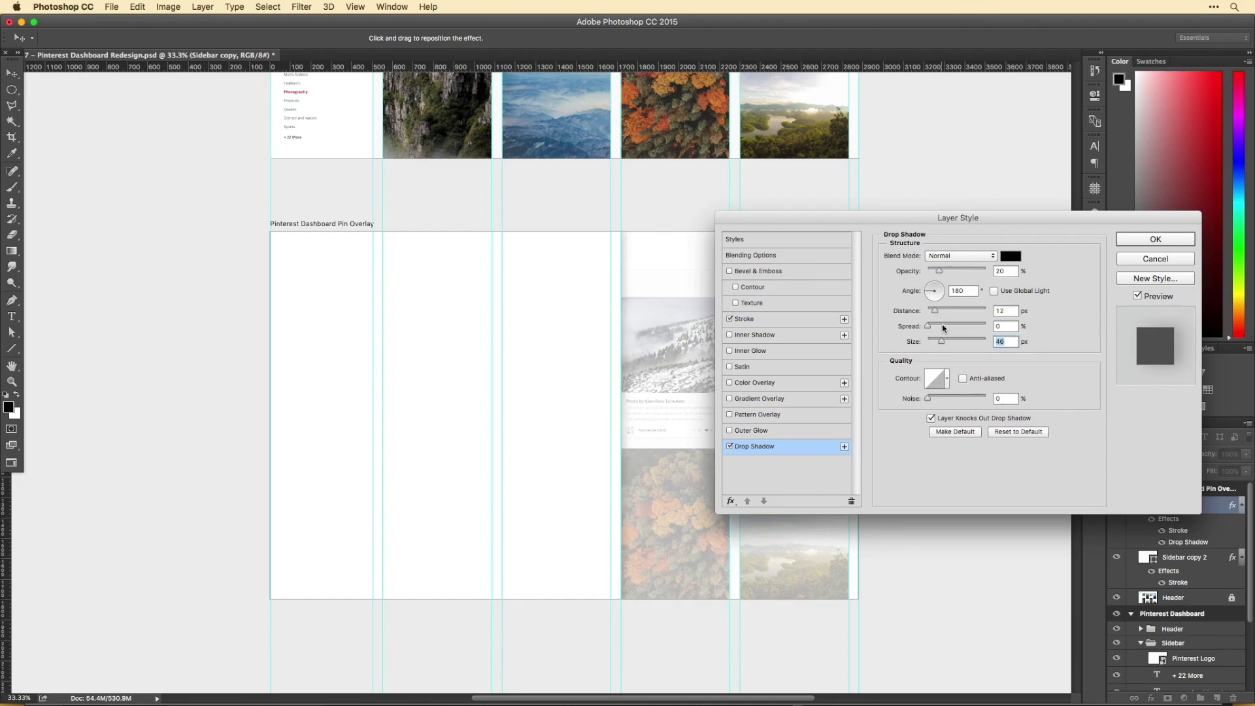
pyautogui.moveTo(939, 270); pyautogui.dragTo(951, 271)
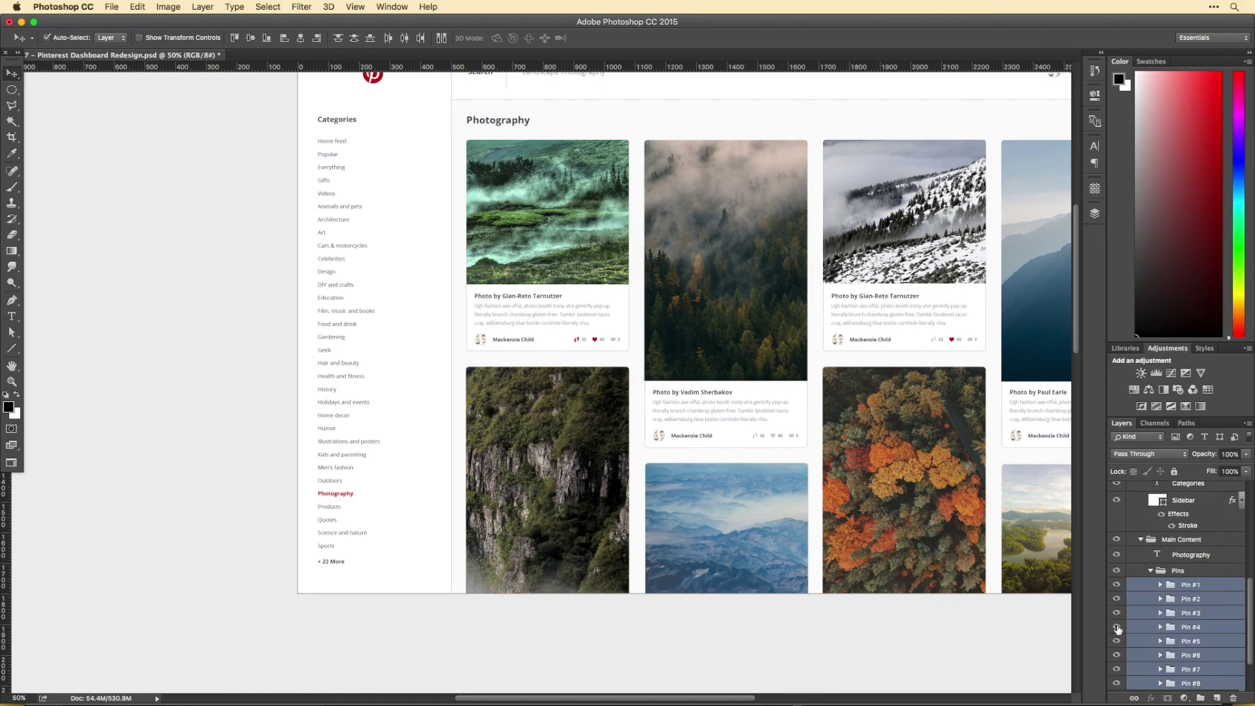
# Step: Copy the pins into the Pin Overlay artboard and delete the Pin #8 copy
pyautogui.hotkey('ctrl', '-')
pyautogui.moveTo(591, 527); pyautogui.dragTo(700, 547)
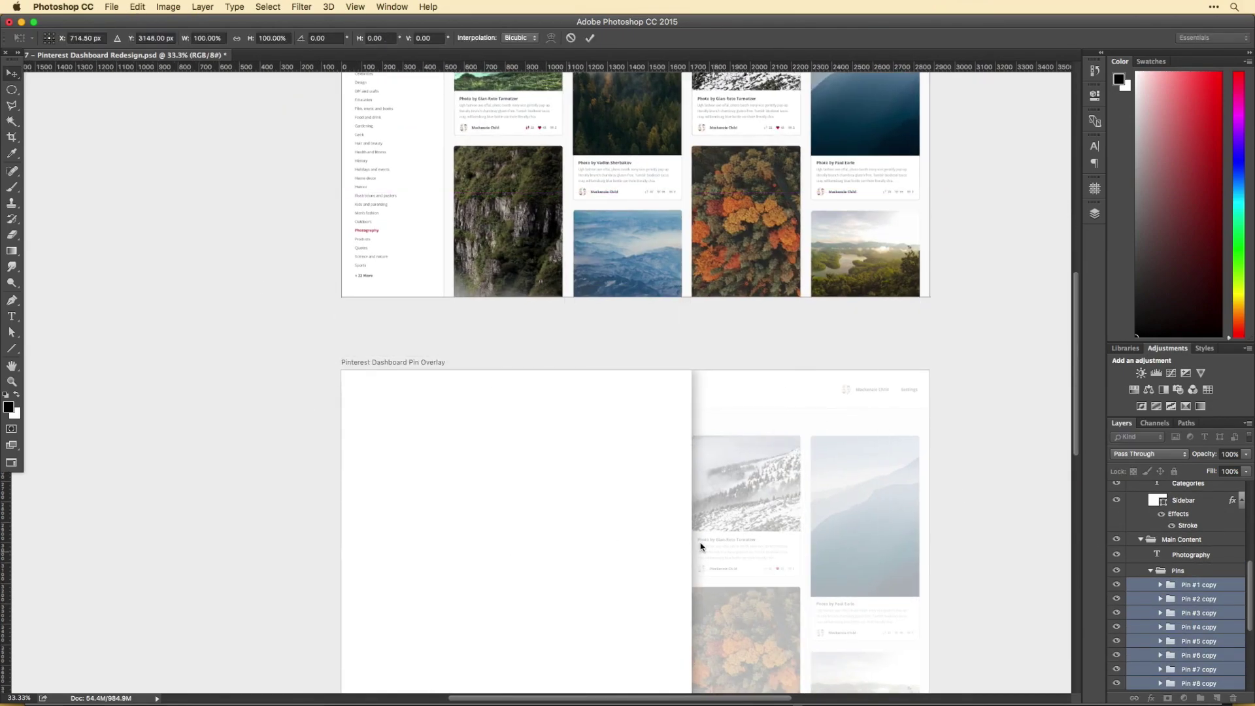
pyautogui.press('super+minus')
pyautogui.moveTo(614, 505); pyautogui.dragTo(597, 393)
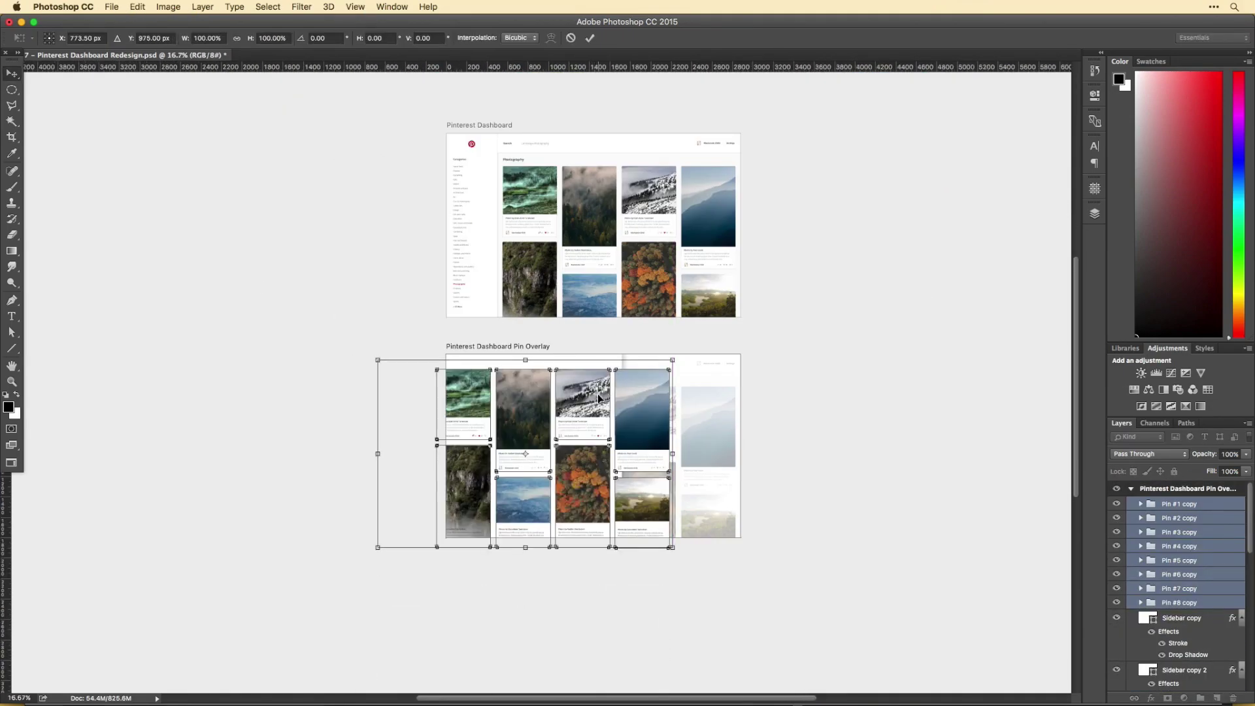
pyautogui.press('super+plus')
pyautogui.click(1181, 489)
pyautogui.click(1181, 589)
pyautogui.press('Delete')
# Step: Scale the seven pin copies (Pin #1–#7) down to about 94%
pyautogui.press('v')
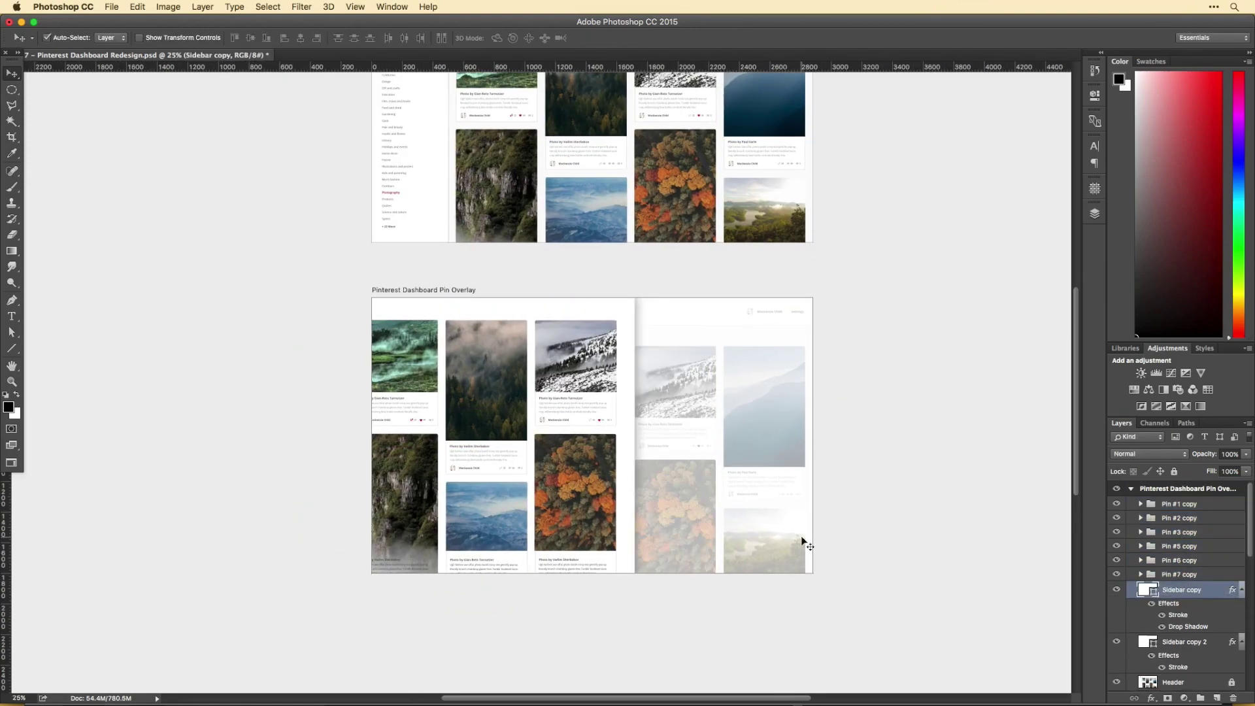
pyautogui.click(1181, 575)
pyautogui.keyDown('shift'); pyautogui.click(1181, 503); pyautogui.keyUp('shift')
pyautogui.press('super+t')
pyautogui.hotkey('shift', 'Right')
pyautogui.hotkey('shift', 'Right')
pyautogui.hotkey('shift', 'Right')
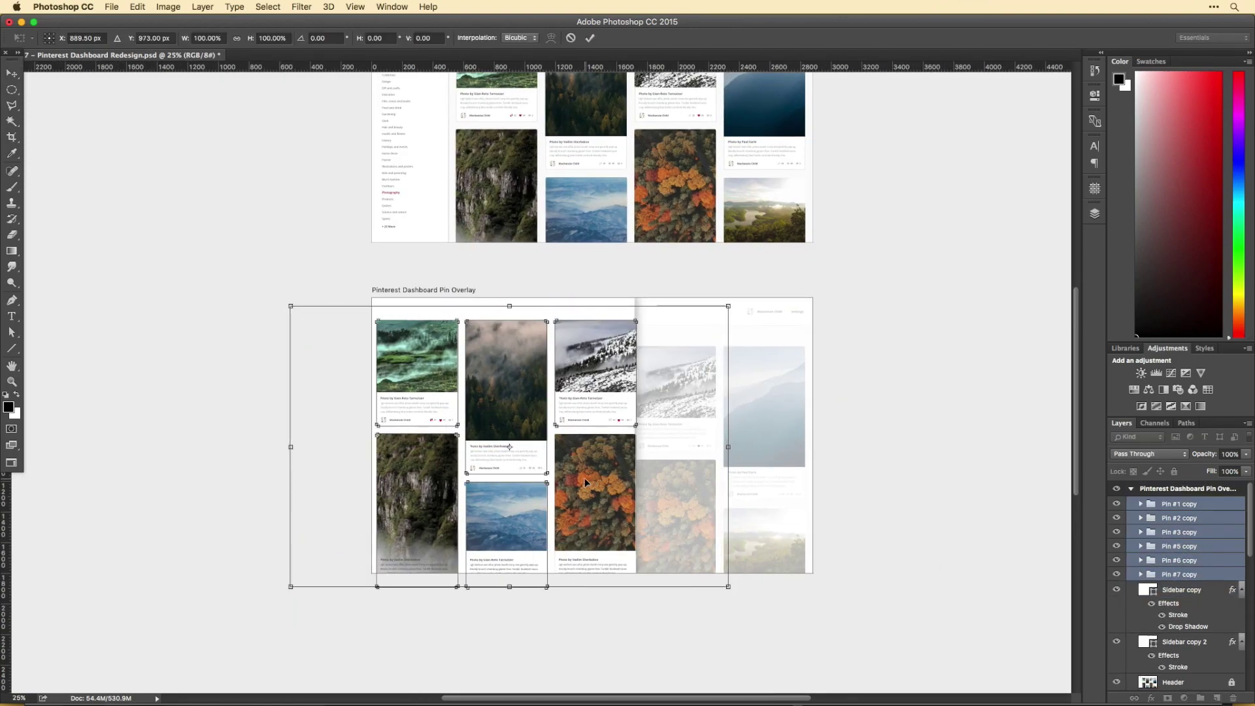
pyautogui.hotkey('shift', 'Right')
pyautogui.hotkey('shift', 'Right')
pyautogui.hotkey('shift', 'Right')
pyautogui.moveTo(733, 586); pyautogui.dragTo(711, 570)
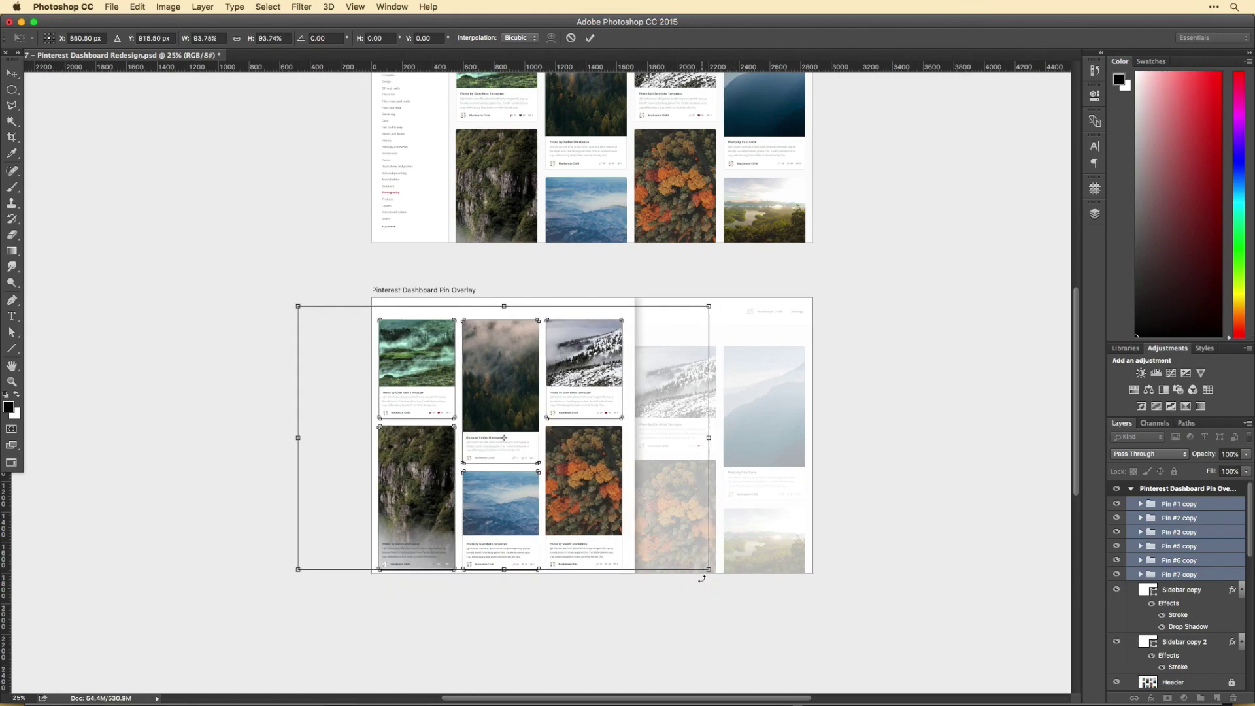
pyautogui.press('Return')
# Step: Extend the Pin Overlay artboard far downward with the Crop tool and move the pins down
pyautogui.press('c')
pyautogui.moveTo(593, 573); pyautogui.dragTo(621, 640)
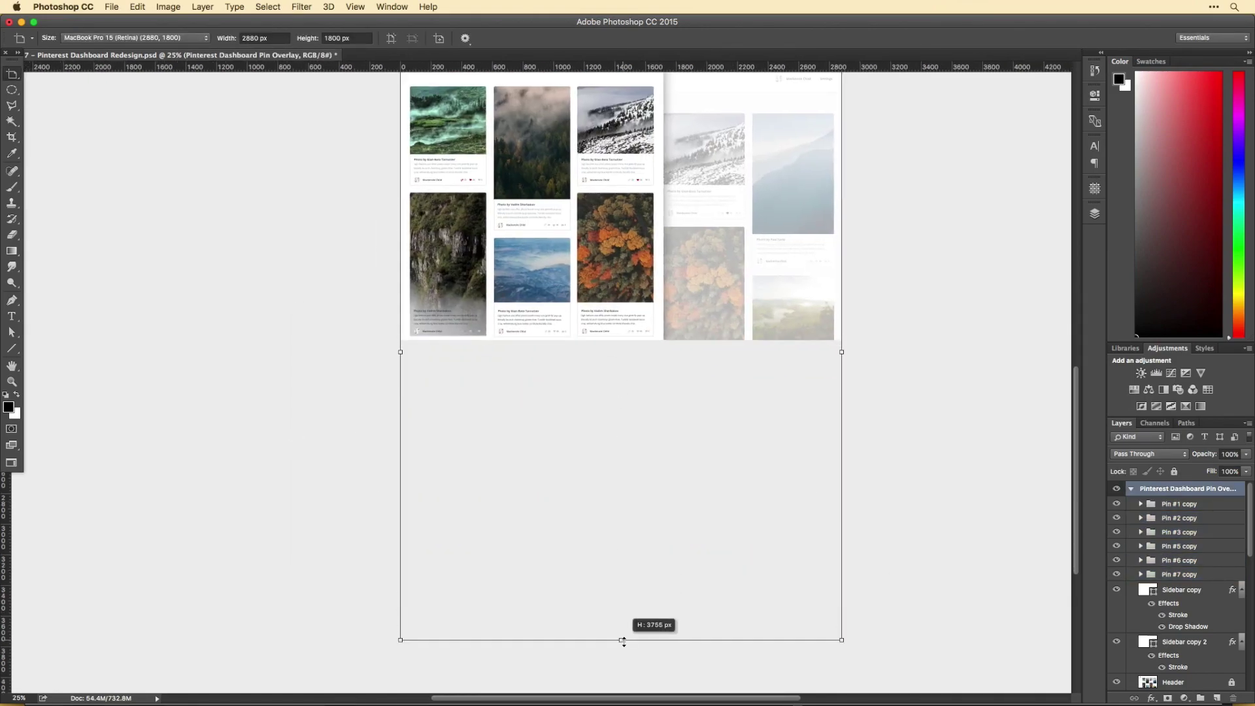
pyautogui.press('Return')
pyautogui.press('v')
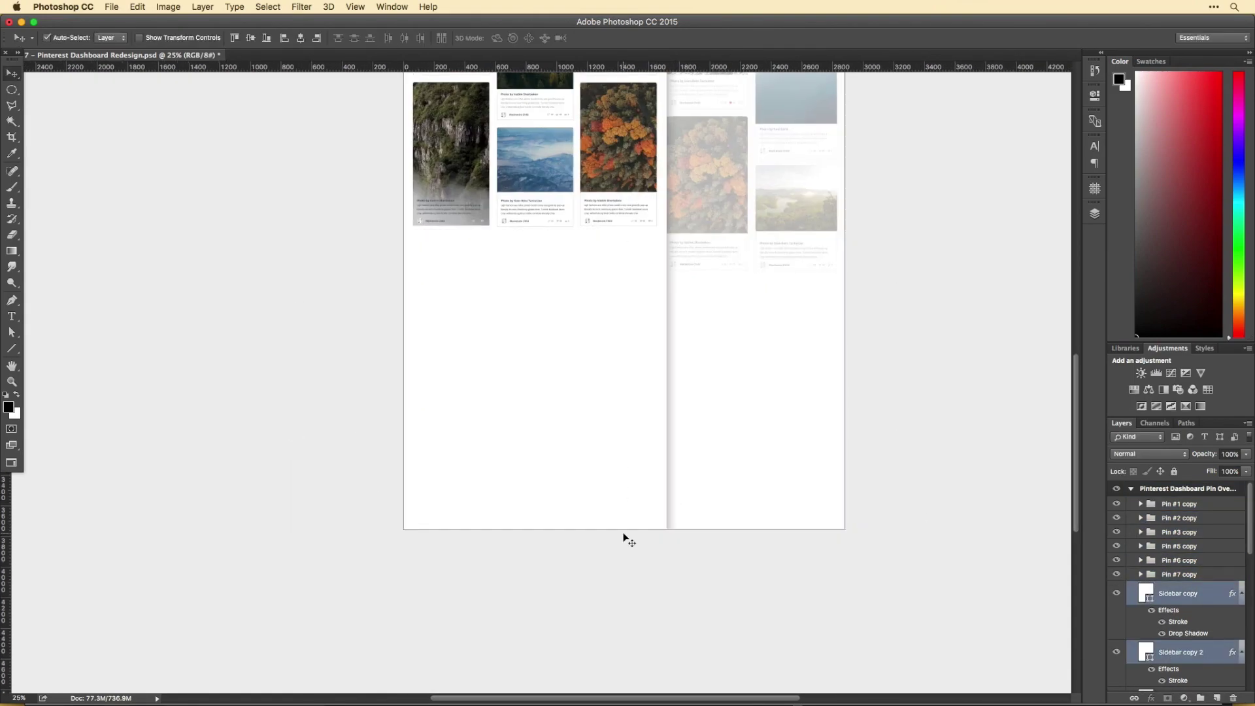
pyautogui.moveTo(556, 136); pyautogui.dragTo(578, 414)
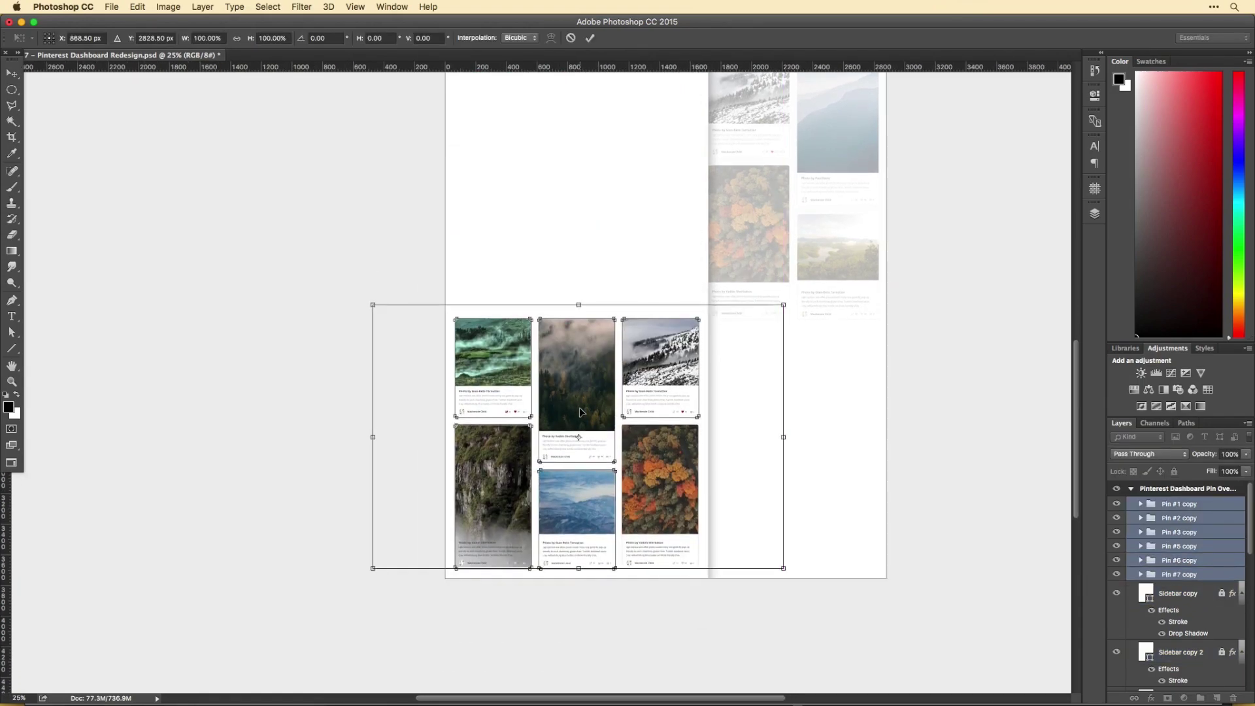
pyautogui.scroll(2, 473, 504)
pyautogui.scroll(3, 473, 504)
# Step: Delete the landscape photo's layer mask and draw a small elliptical selection
pyautogui.rightClick(1145, 497)
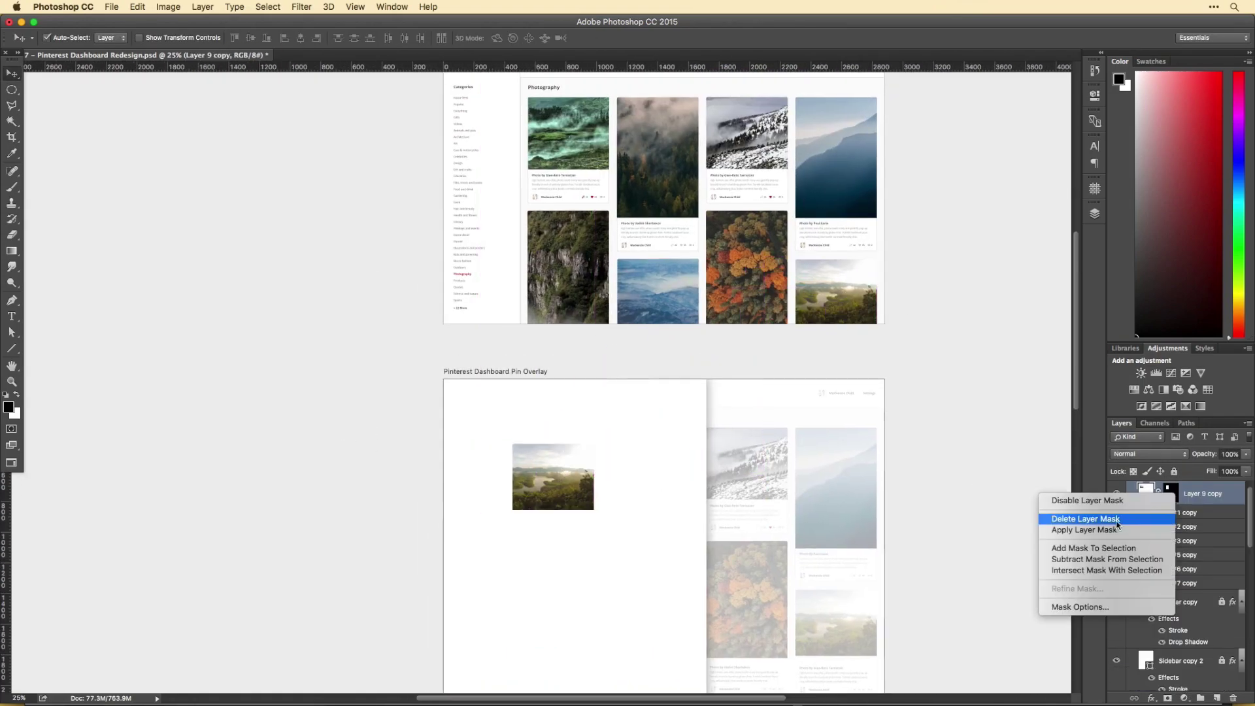
pyautogui.click(1046, 516)
pyautogui.hotkey('ctrl', '+')
pyautogui.press('m')
pyautogui.moveTo(784, 412); pyautogui.dragTo(777, 382)
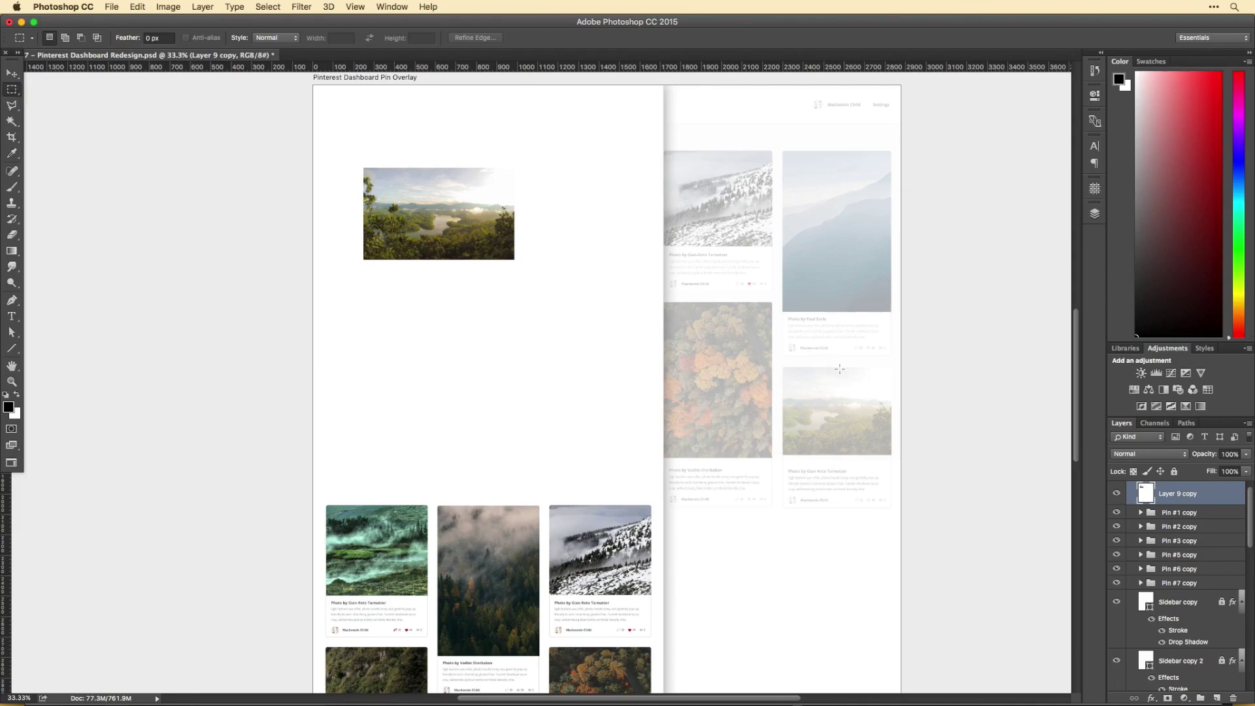
# Step: Show the column guides and recentre the view on the whole overlay
pyautogui.hotkey('ctrl', ';')
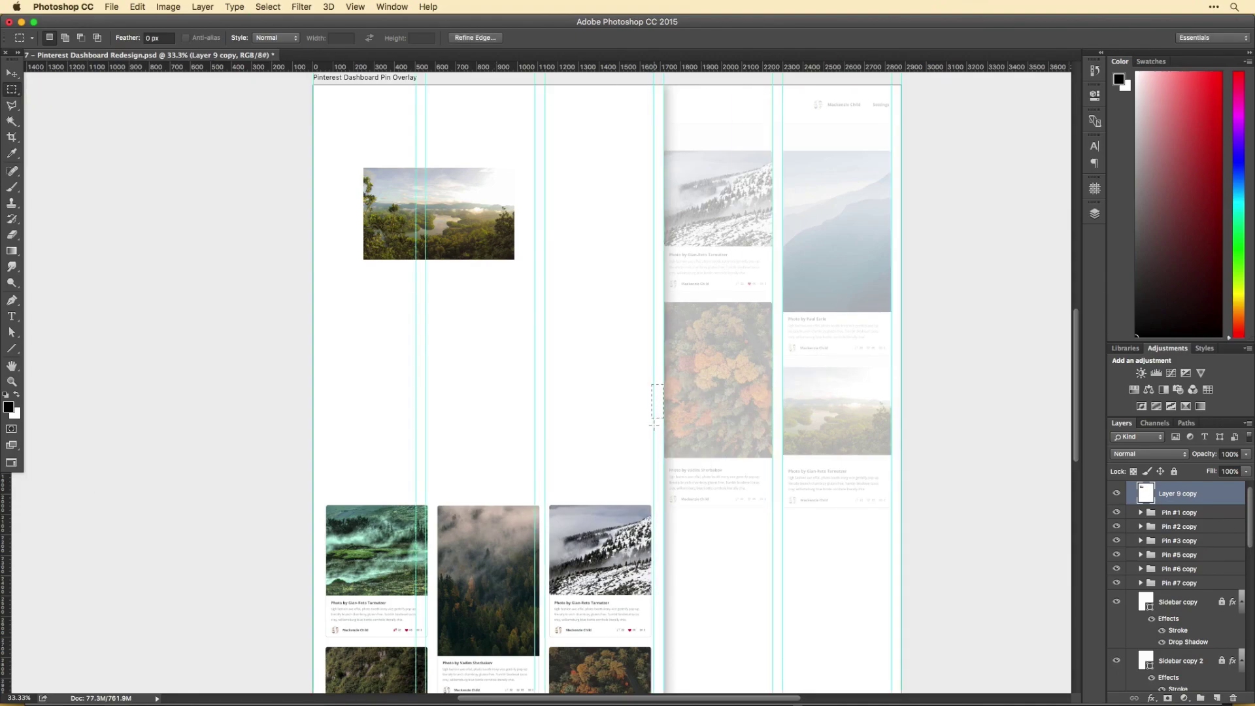
pyautogui.moveTo(654, 425); pyautogui.dragTo(653, 566)
pyautogui.hscroll(2, 625, 508)
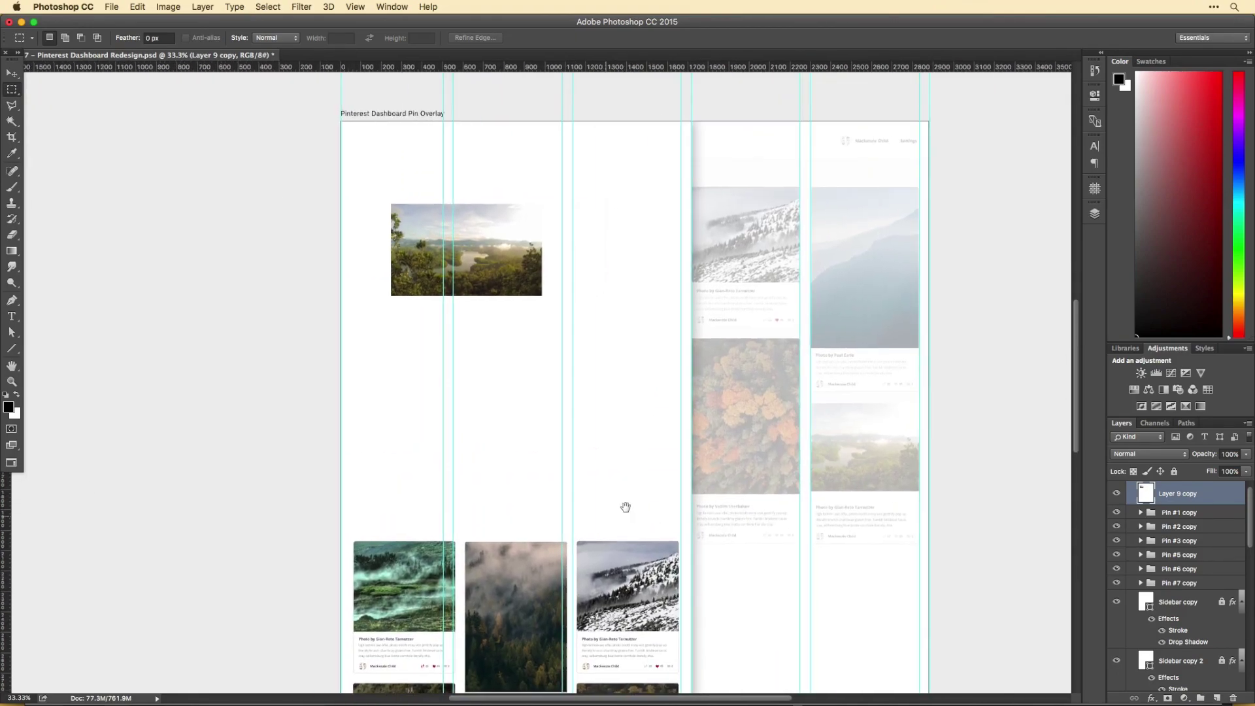
pyautogui.scroll(-3, 625, 508)
pyautogui.hotkey('ctrl', '-')
# Step: Adjust and apply the sidebar copy's Drop Shadow layer style
pyautogui.hotkey('ctrl', 't')
pyautogui.moveTo(841, 157); pyautogui.dragTo(377, 601)
pyautogui.press('Escape')
pyautogui.moveTo(726, 455); pyautogui.dragTo(693, 450)
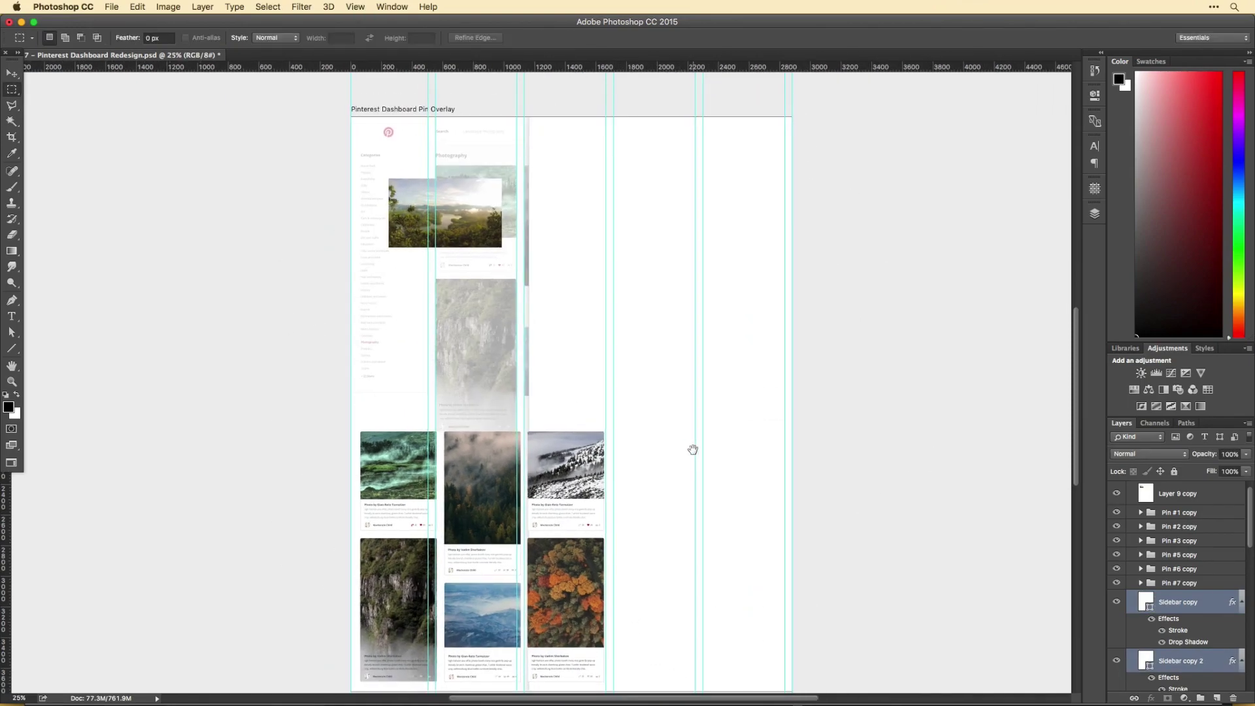
pyautogui.doubleClick(541, 392)
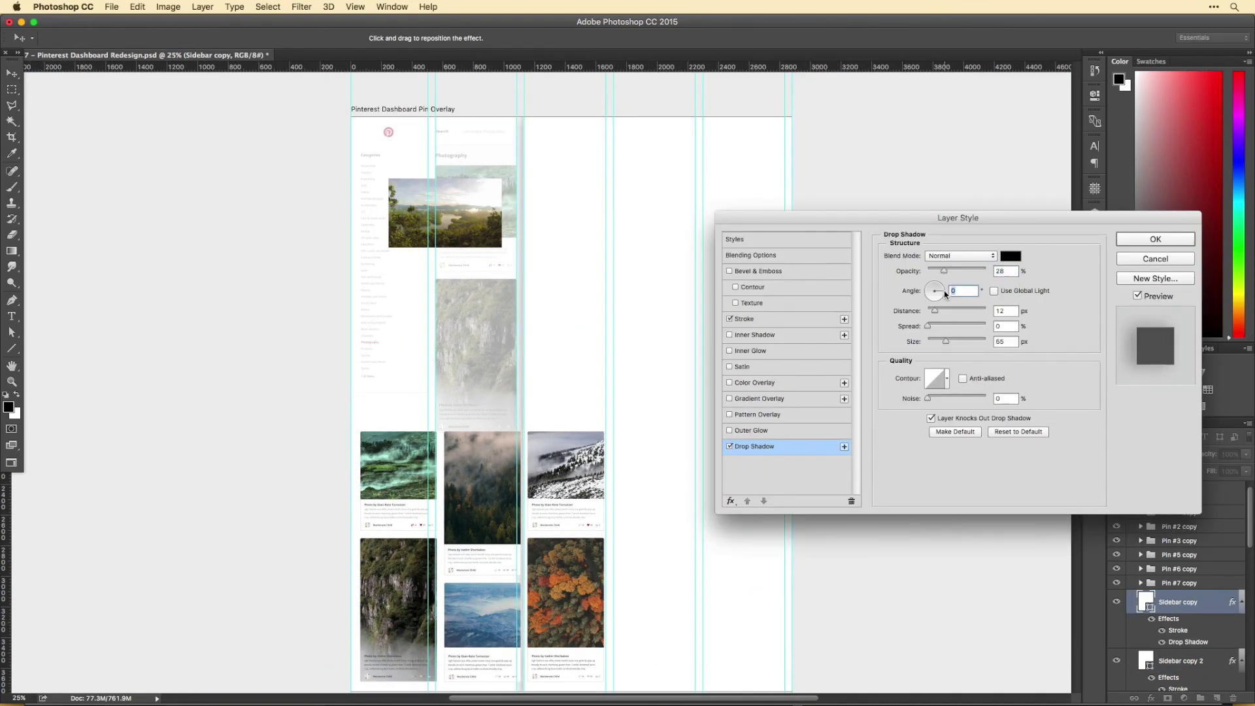
pyautogui.press('Return')
# Step: Move the pins and photo about 1169 px right, enlarge them ~6.5%, shift the sidebar copy left
pyautogui.moveTo(474, 241); pyautogui.dragTo(664, 241)
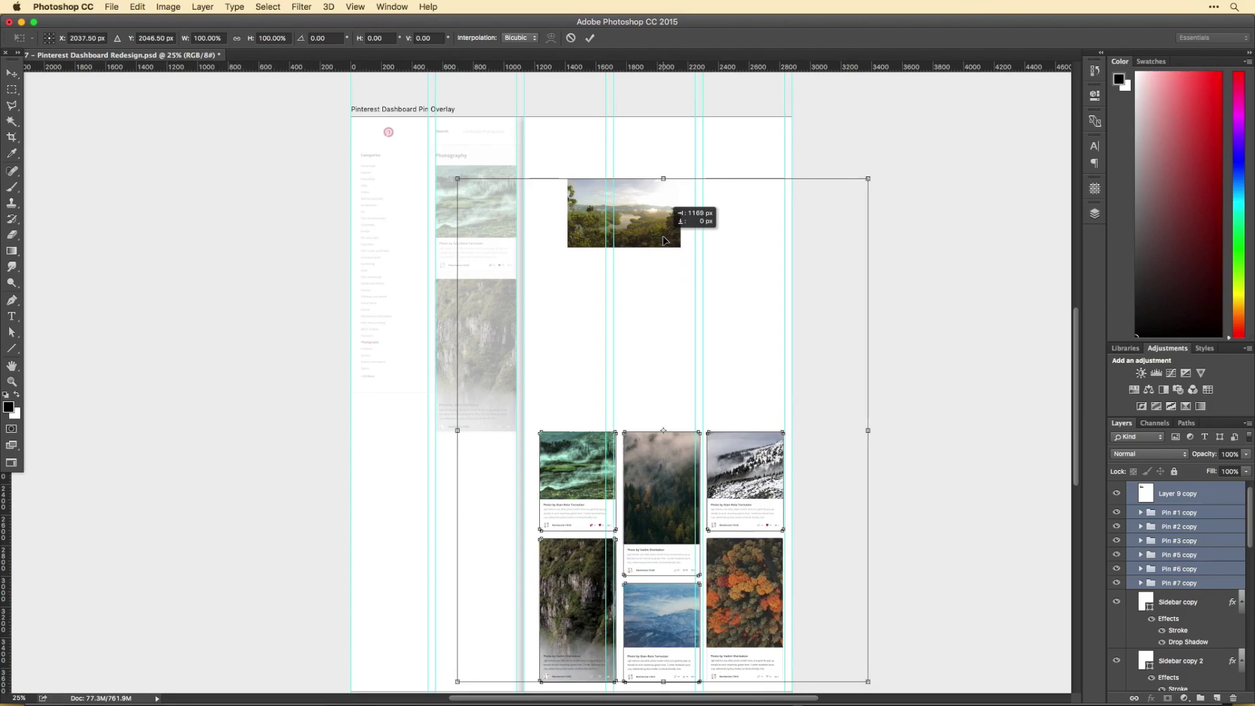
pyautogui.moveTo(457, 179); pyautogui.dragTo(430, 147)
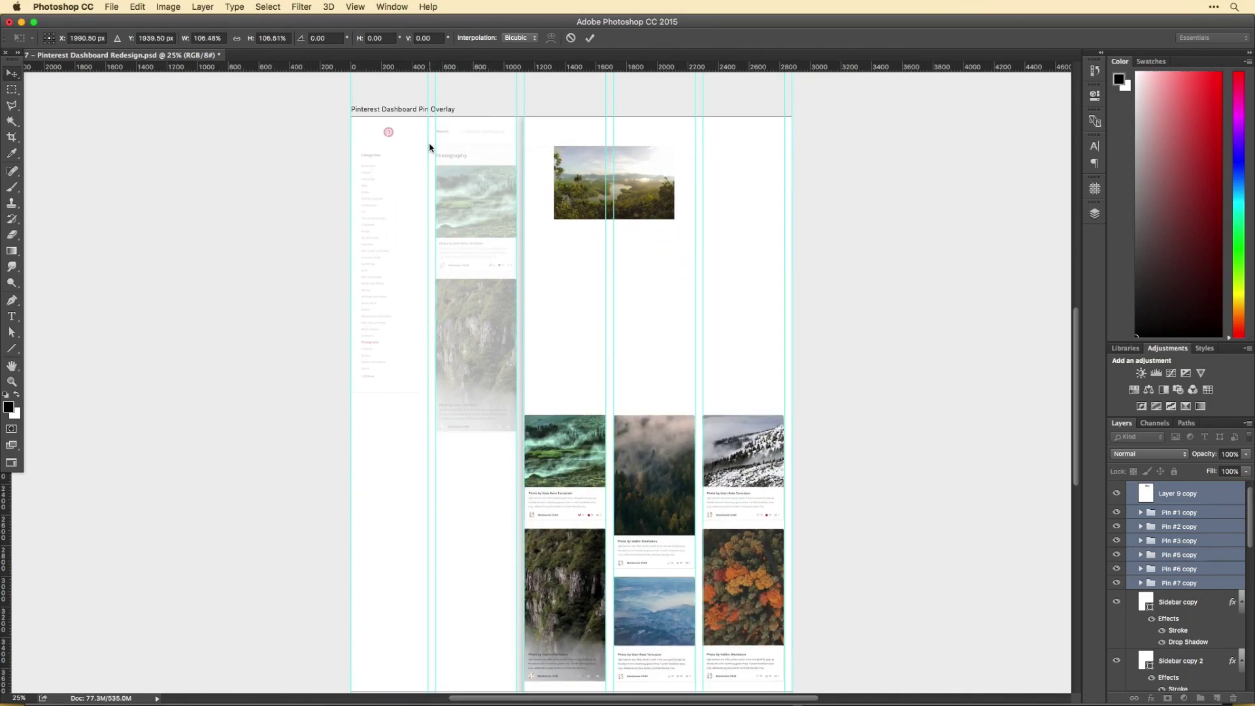
pyautogui.press('Return')
pyautogui.moveTo(543, 393); pyautogui.dragTo(477, 412)
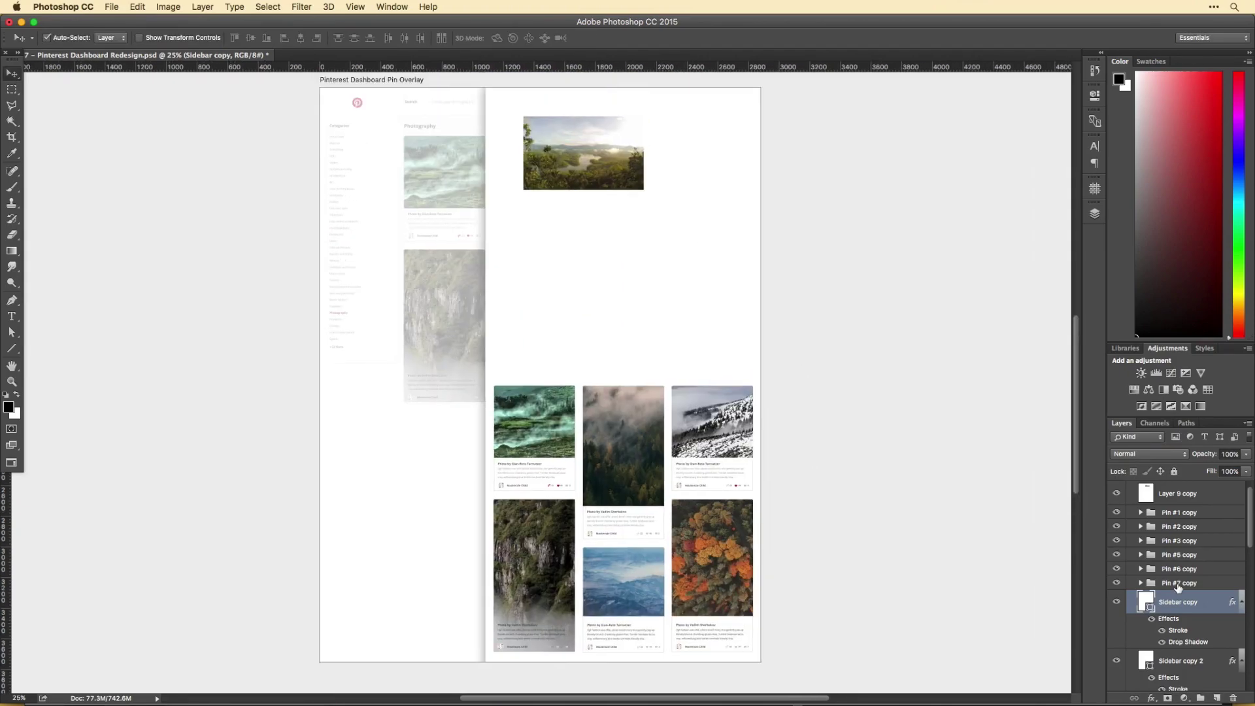
# Step: Group the selected pin layers and name the group 'Related Pins'
pyautogui.press('super+g')
pyautogui.doubleClick(1174, 513)
pyautogui.write('Related Pins')
pyautogui.press('Return')
pyautogui.press('super+plus')
pyautogui.press('super+semicolon')
# Step: Enlarge the landscape photo (Layer 9 copy) to span three columns
pyautogui.press('super+t')
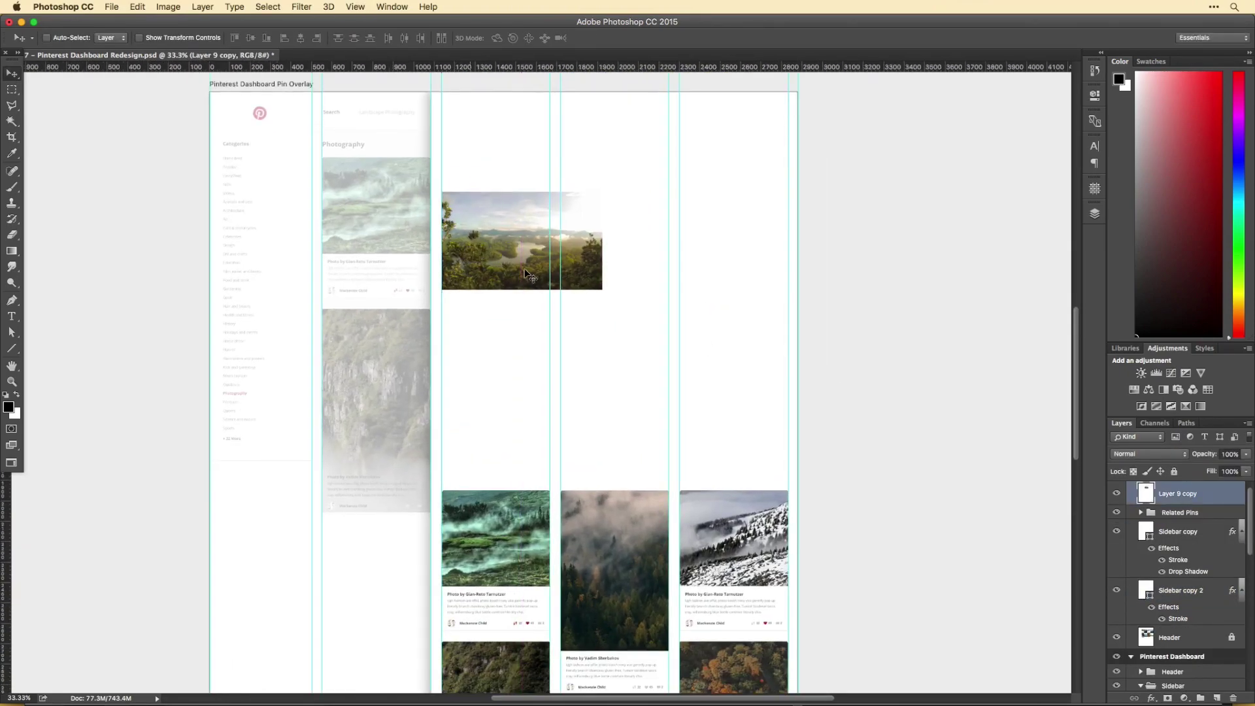
pyautogui.moveTo(627, 288)
pyautogui.mouseDown()
pyautogui.moveTo(691, 334)
pyautogui.moveTo(799, 356)
pyautogui.mouseUp()
pyautogui.press('Return')
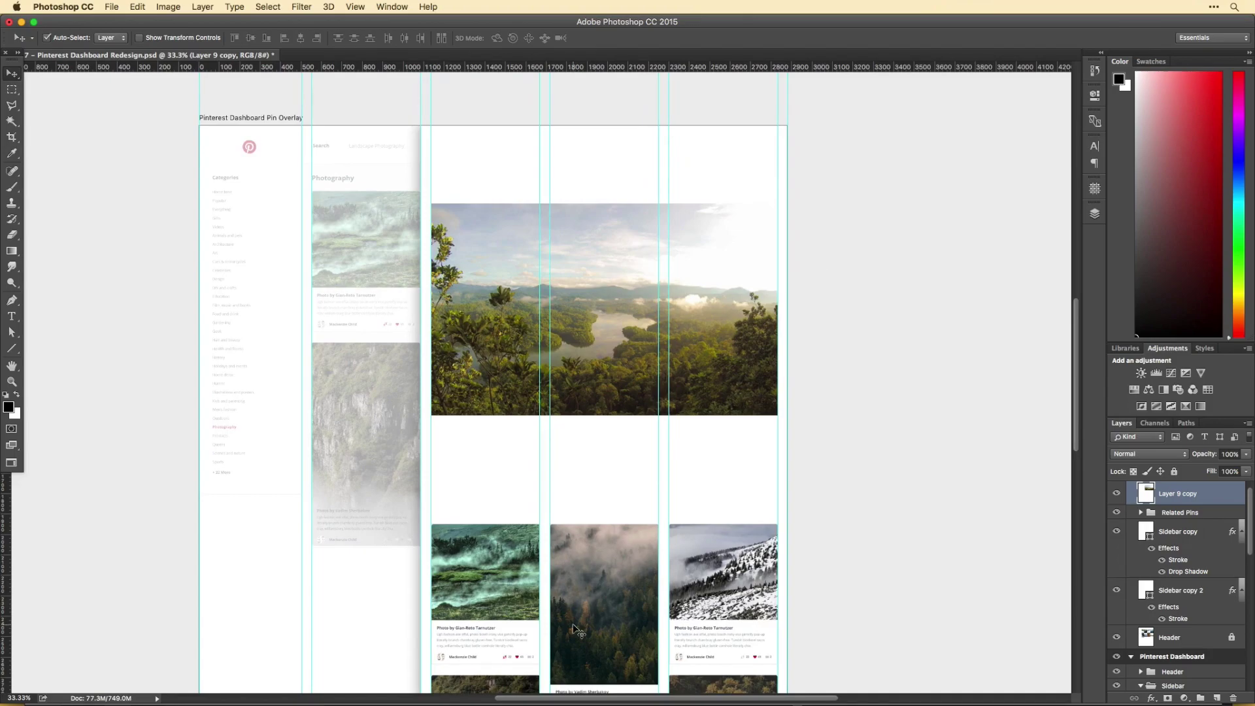
# Step: Move the Related Pins group further down below the photo
pyautogui.moveTo(603, 466); pyautogui.dragTo(591, 405)
pyautogui.click(1180, 512)
pyautogui.press('super+t')
pyautogui.moveTo(578, 264); pyautogui.dragTo(583, 316)
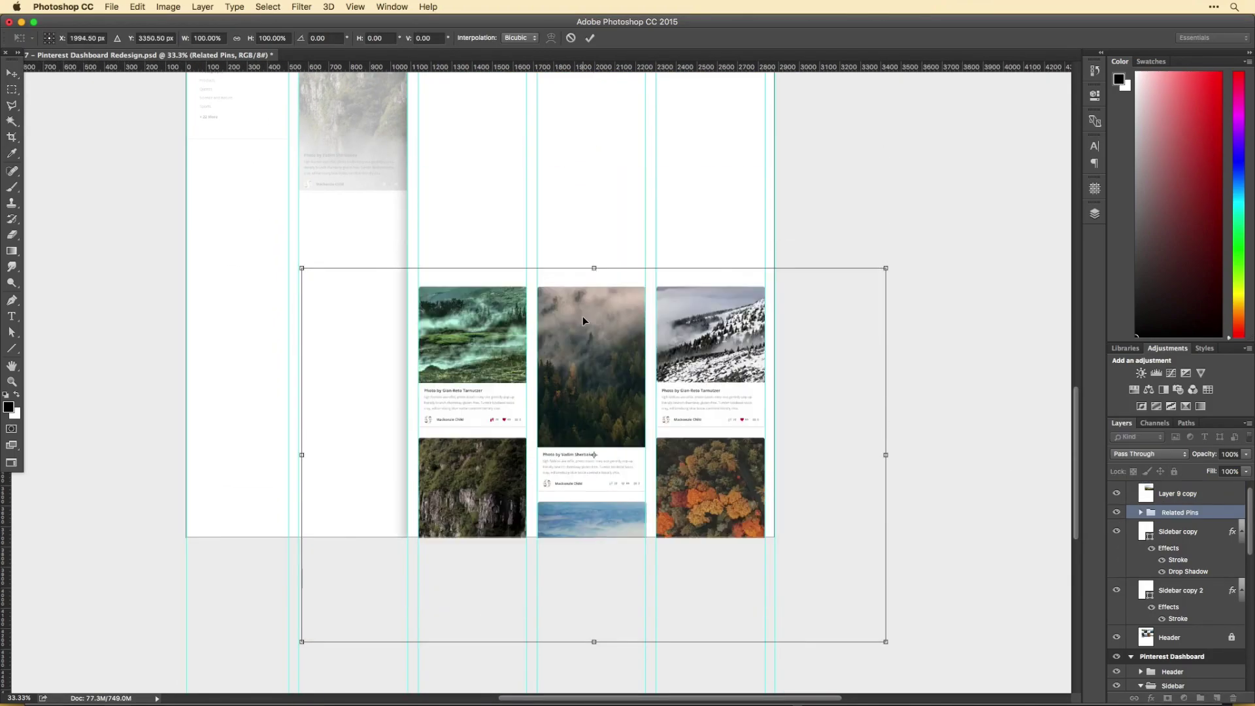
pyautogui.press('Return')
# Step: Copy the pinner's name and avatar layers into the overlay header's top left
pyautogui.scroll(1, 645, 354)
pyautogui.press('super+semicolon')
pyautogui.scroll(-5, 650, 311)
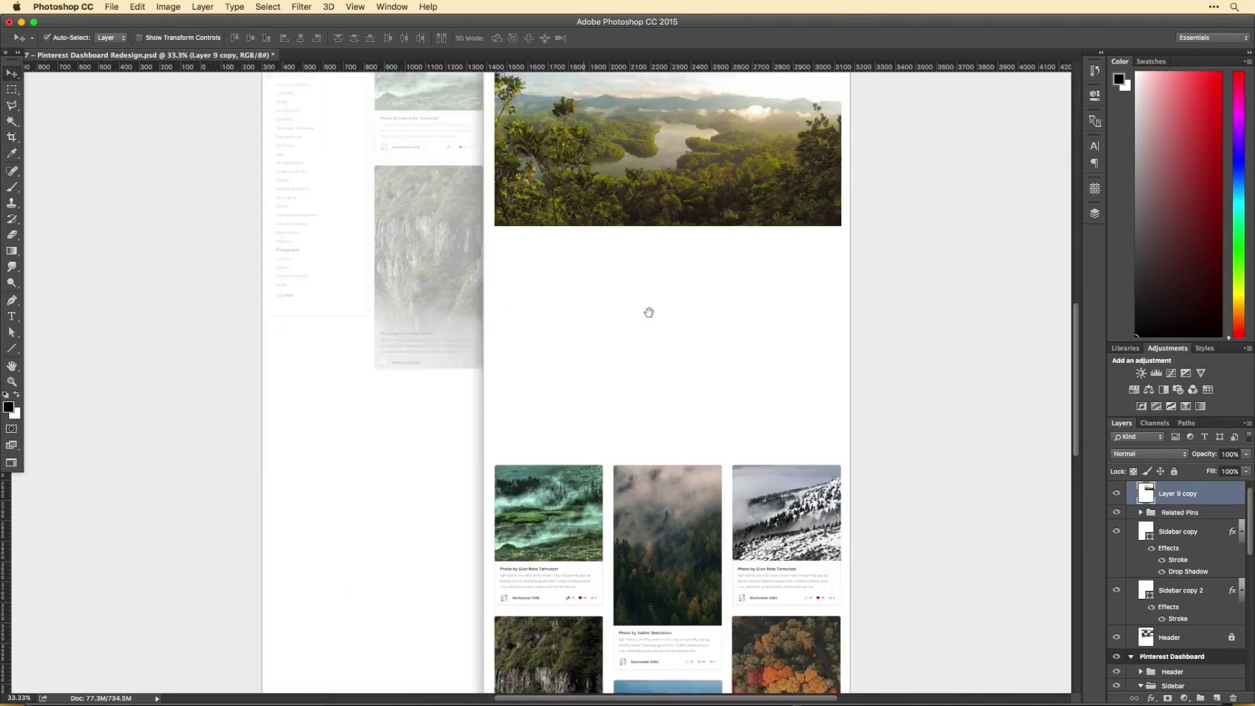
pyautogui.click(512, 541)
pyautogui.moveTo(511, 541); pyautogui.dragTo(588, 456)
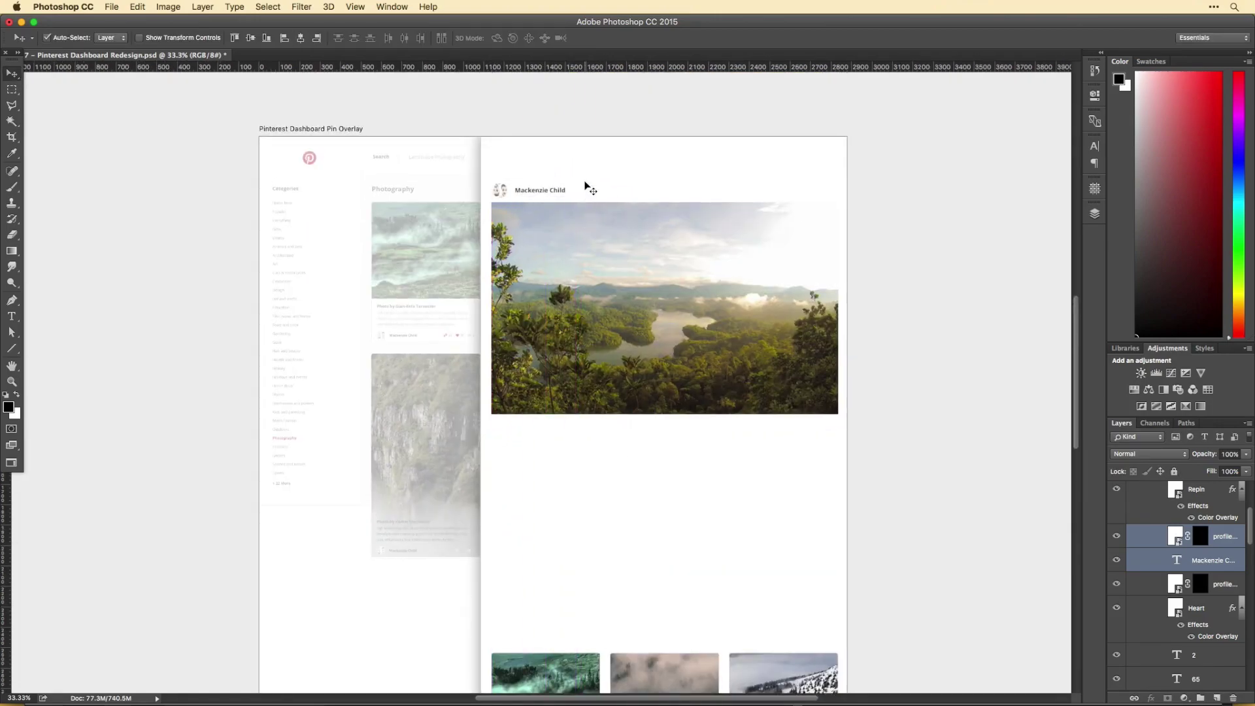
pyautogui.press('super+equal')
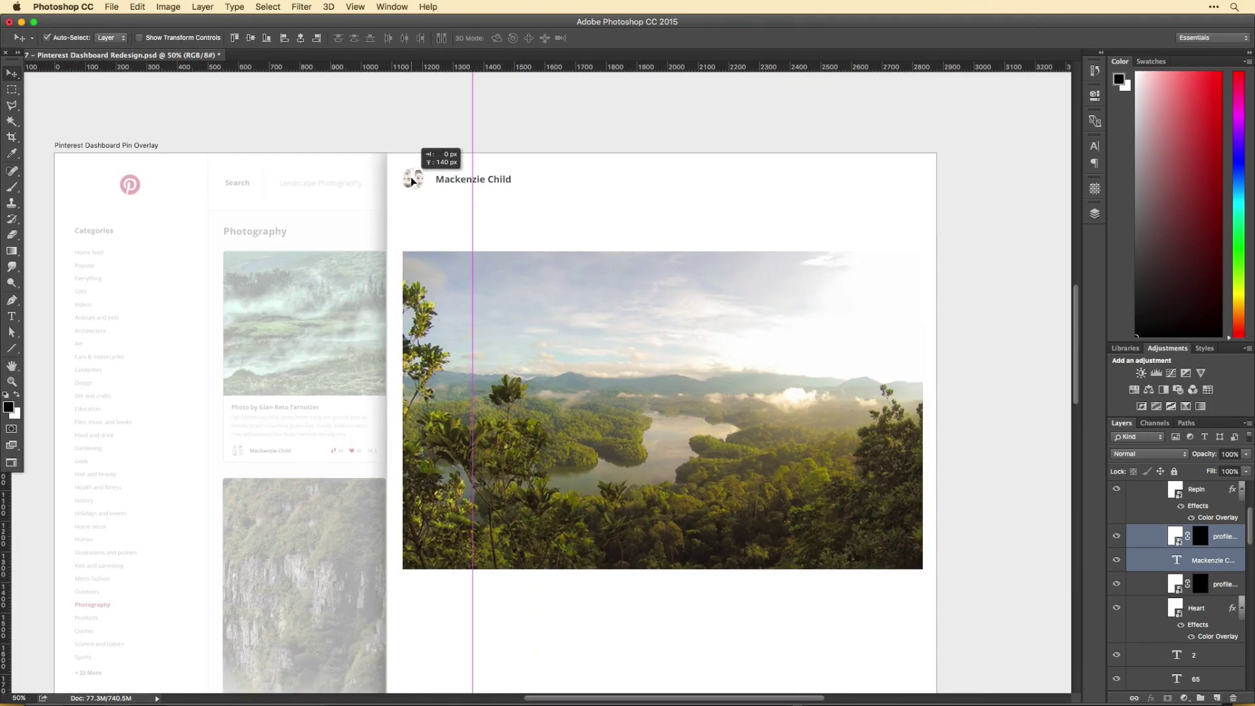
pyautogui.moveTo(410, 177); pyautogui.dragTo(414, 180)
# Step: Search Google for 'pin it button download' and open Pinterest's Pin It button page
pyautogui.press('super+Tab')
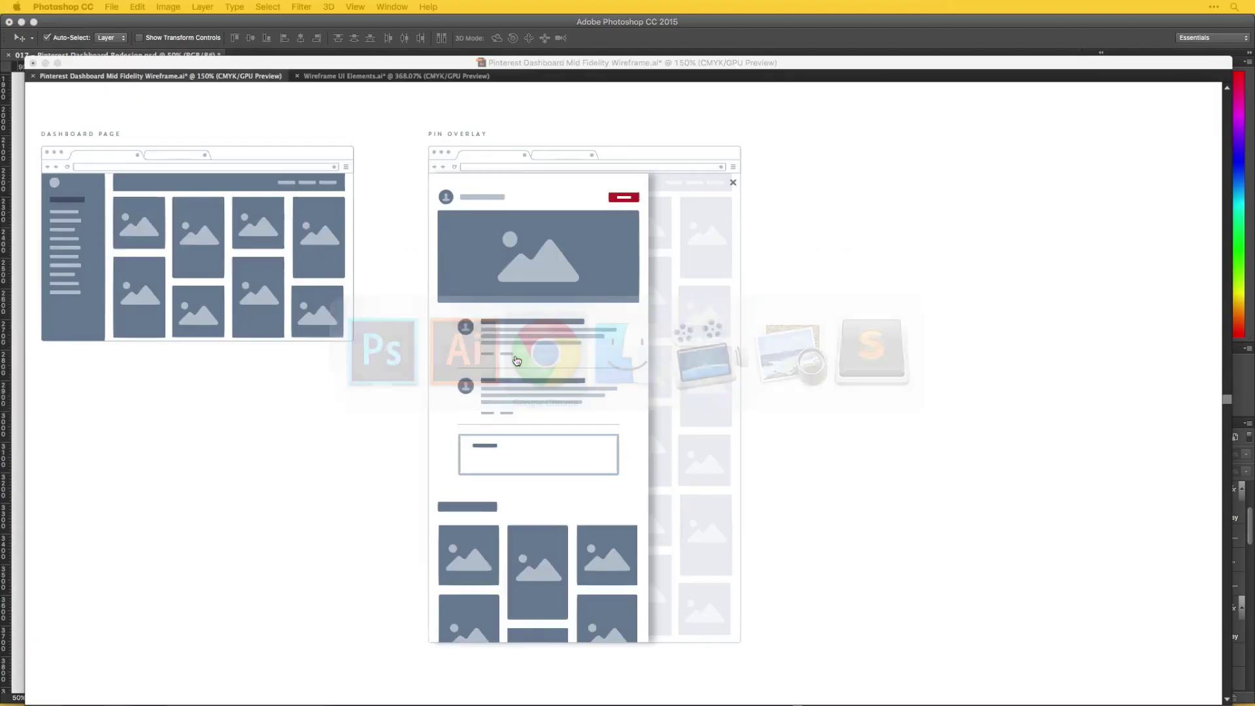
pyautogui.write('pin it button download')
pyautogui.press('Return')
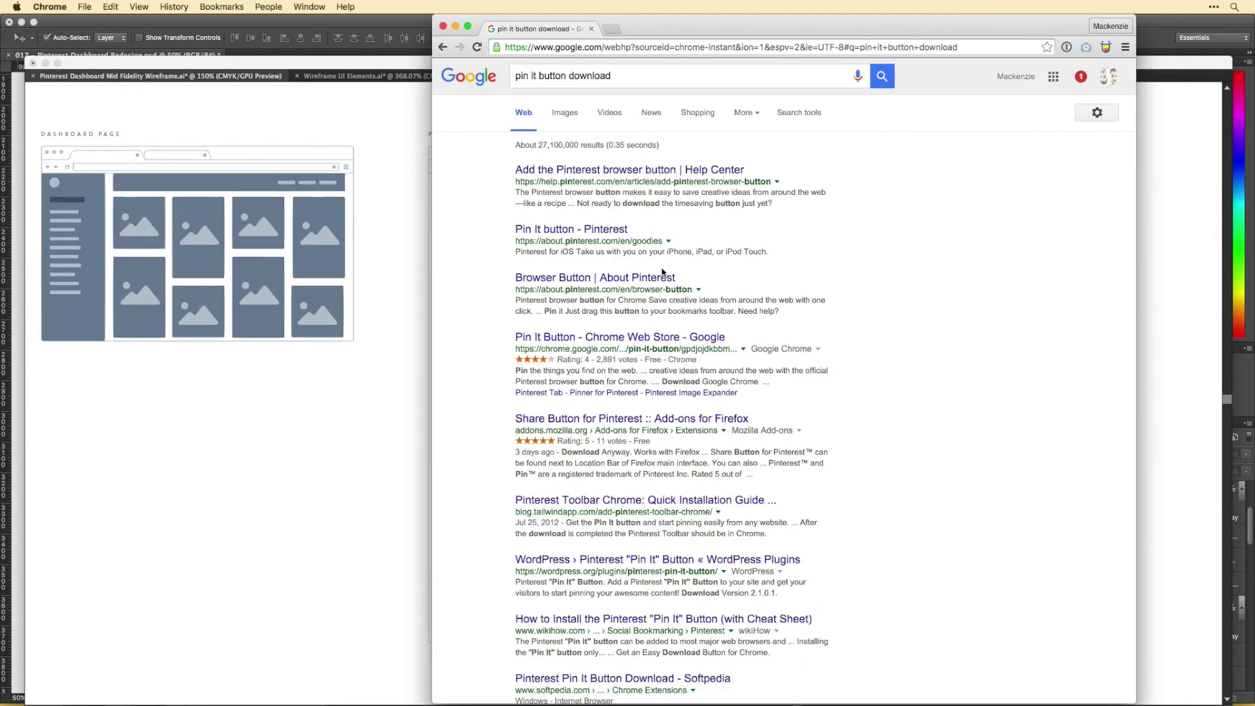
pyautogui.click(569, 273)
pyautogui.scroll(-5, 986, 325)
pyautogui.scroll(-5, 987, 325)
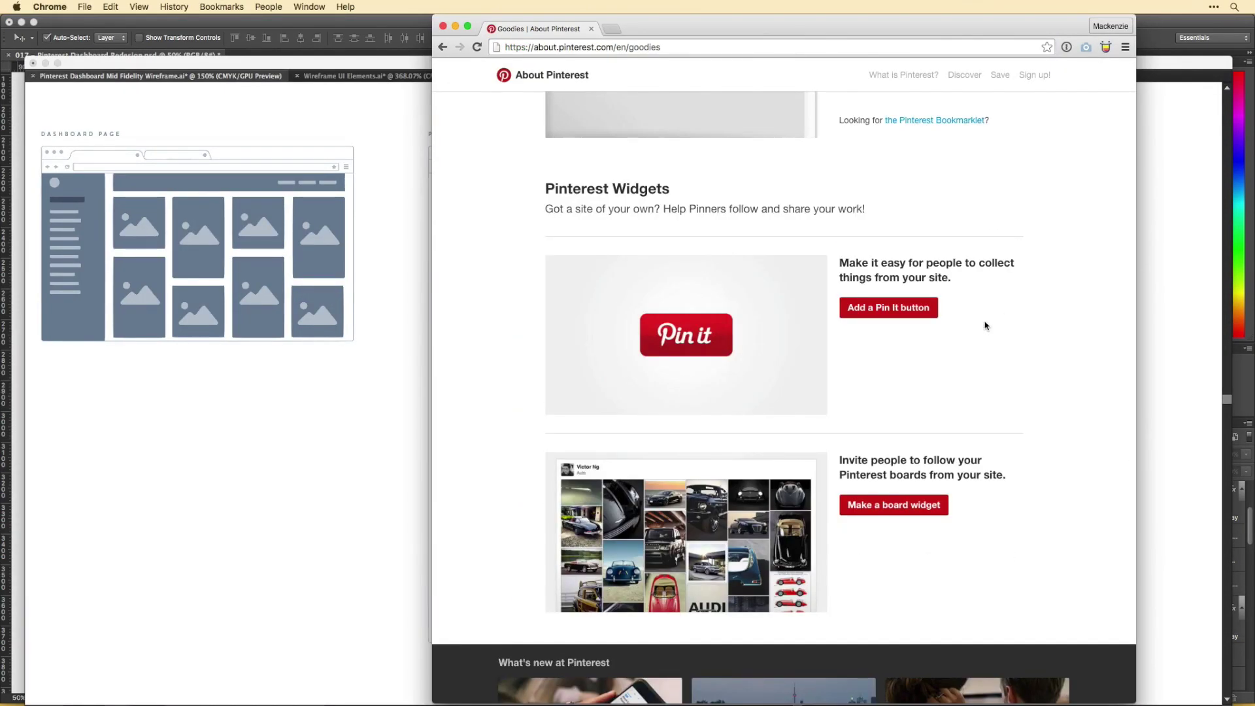
# Step: Change the search to 'pin it button vector' and open Pinterest's brand guidelines page
pyautogui.press('super+bracketleft')
pyautogui.scroll(-5, 886, 288)
pyautogui.scroll(5, 869, 303)
pyautogui.doubleClick(674, 78)
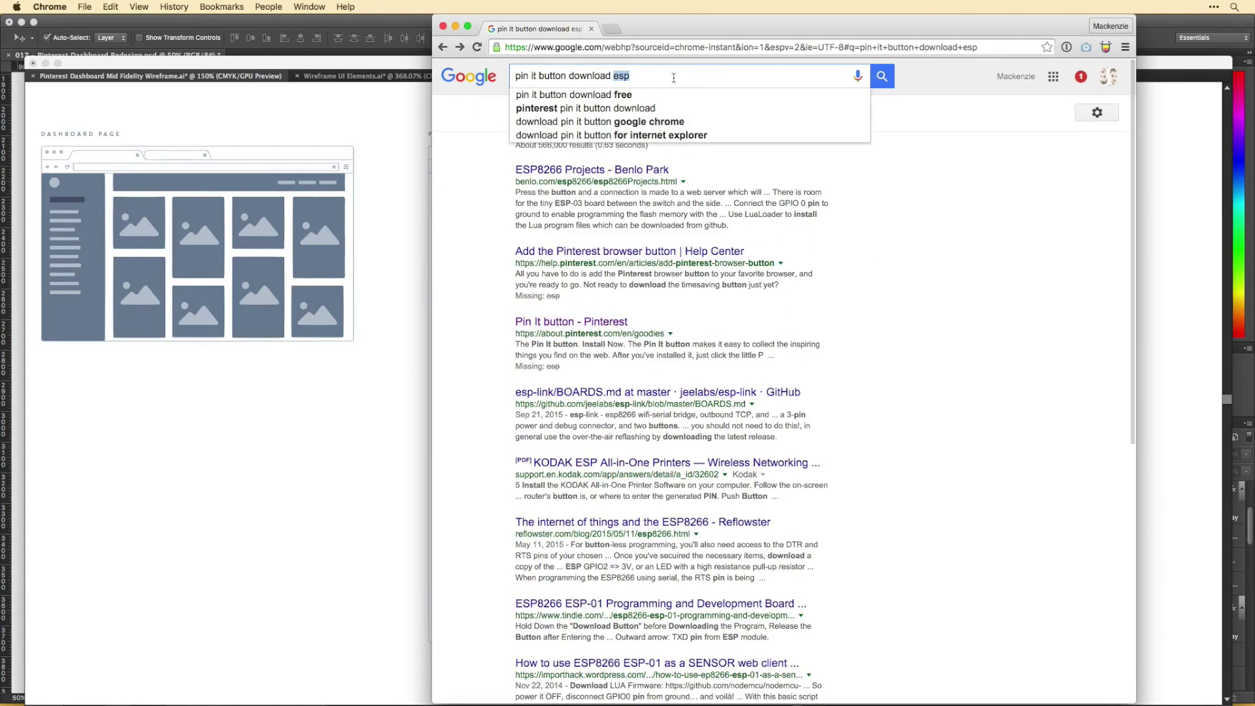
pyautogui.hotkey('alt', 'BackSpace')
pyautogui.hotkey('alt', 'BackSpace')
pyautogui.write('vector')
pyautogui.click(668, 292)
pyautogui.scroll(-5, 606, 382)
pyautogui.scroll(-8, 605, 382)
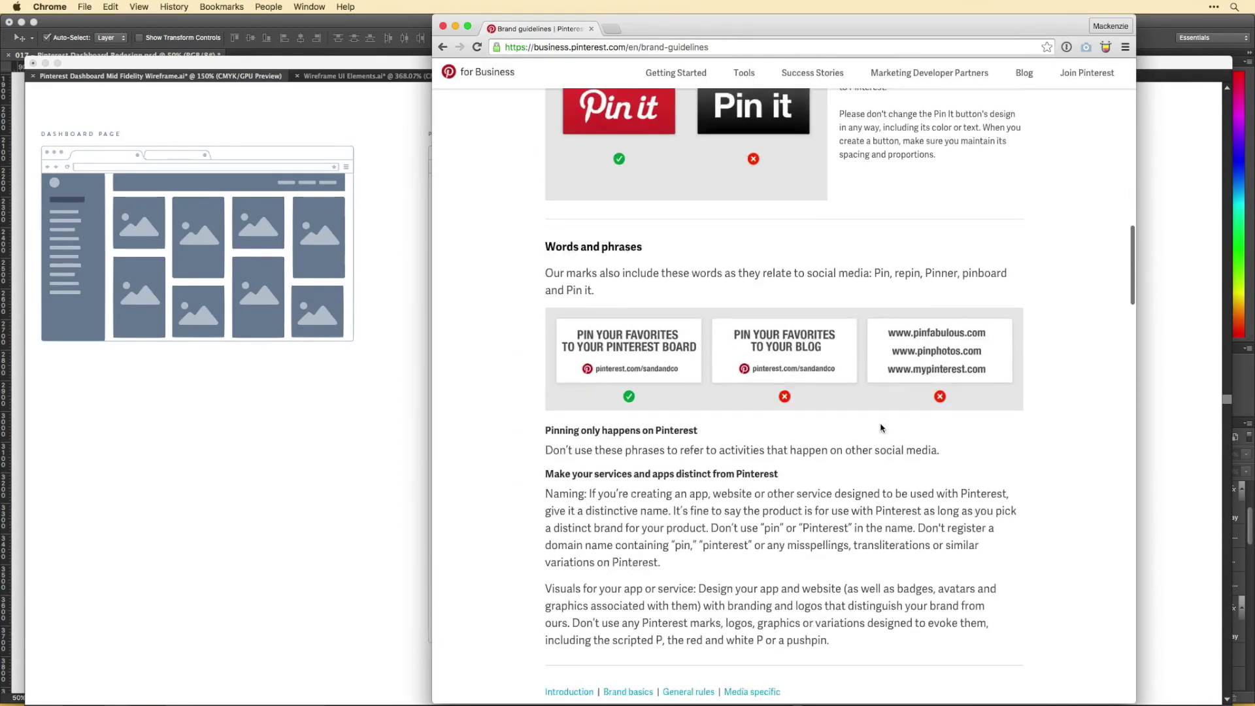
pyautogui.scroll(4, 606, 382)
# Step: Place the captured Pin it button image at the right of the overlay header
pyautogui.moveTo(674, 396); pyautogui.dragTo(675, 397)
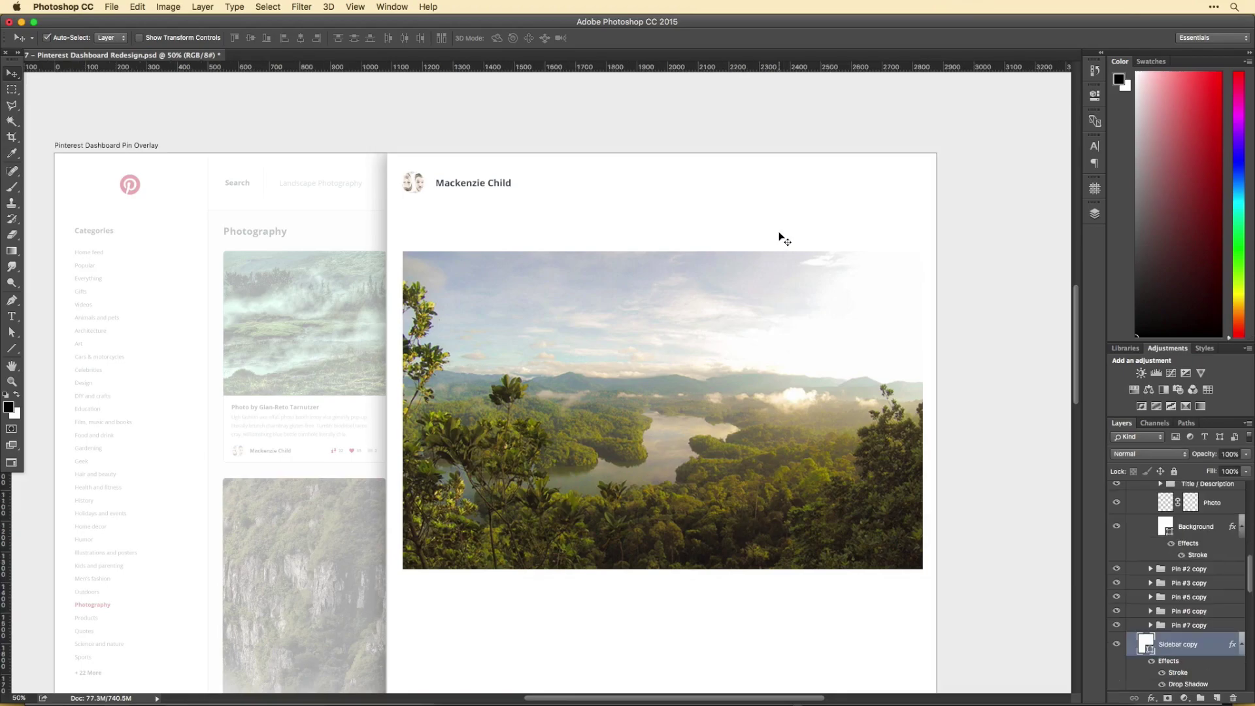
pyautogui.press('Return')
pyautogui.moveTo(453, 195); pyautogui.dragTo(857, 202)
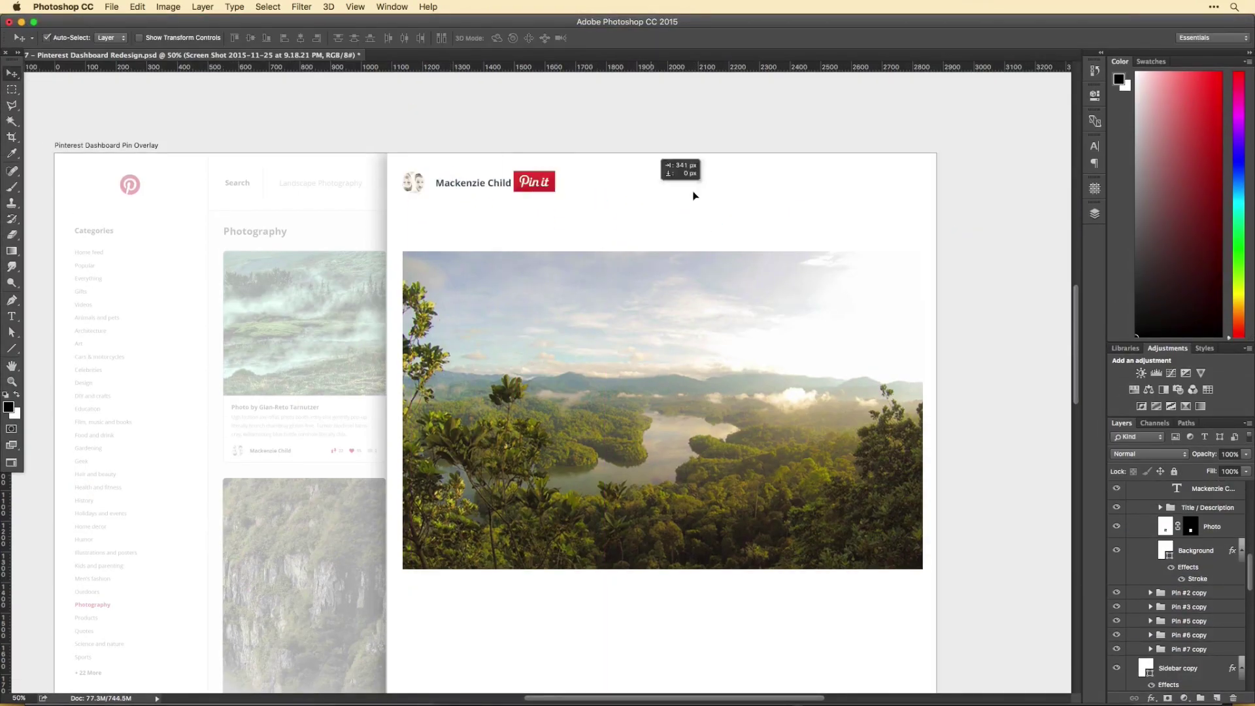
pyautogui.press('z')
pyautogui.click(686, 247)
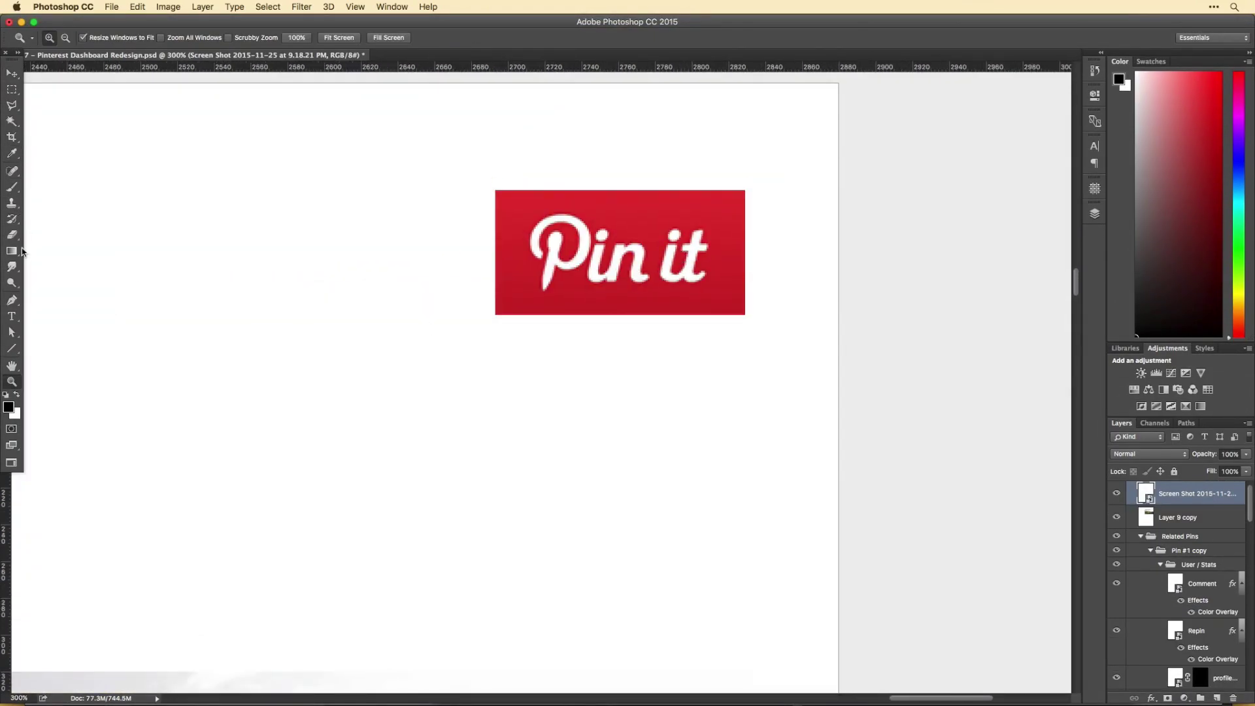
# Step: Clip the Pin it image to a rounded rectangle drawn beneath it
pyautogui.click(44, 356)
pyautogui.moveTo(495, 191); pyautogui.dragTo(746, 315)
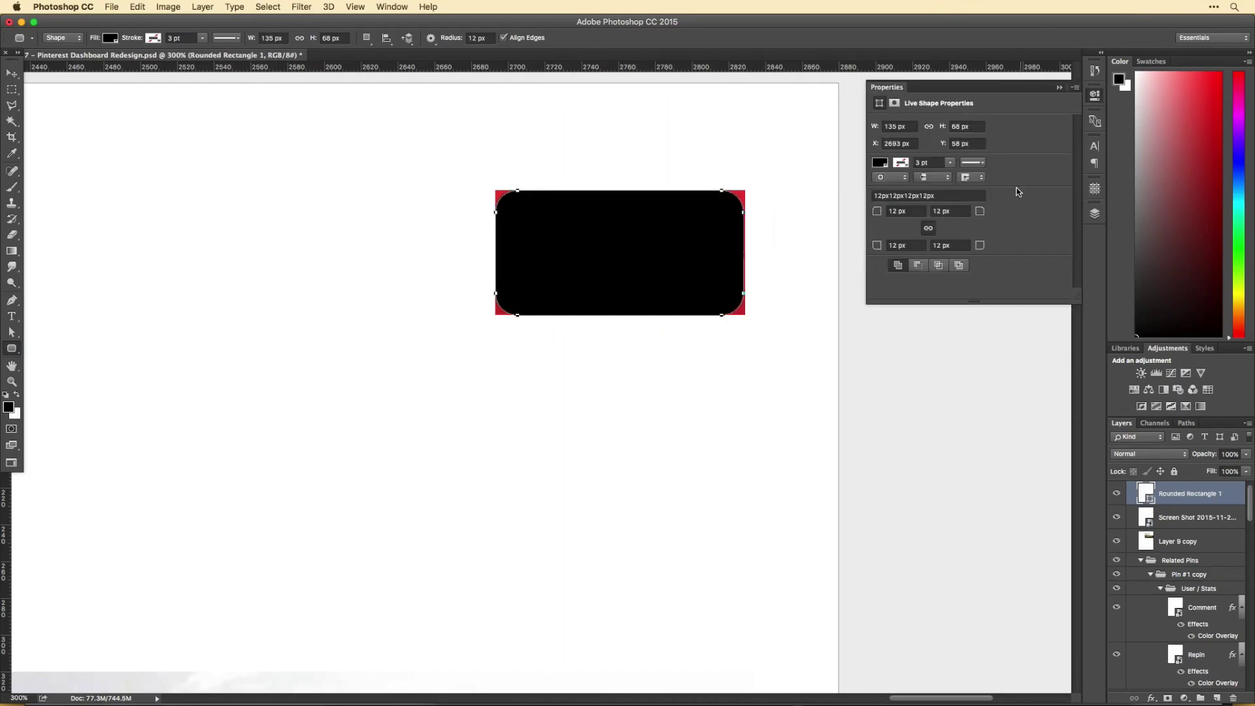
pyautogui.press('Return')
pyautogui.hotkey('ctrl', 'alt', 'g')
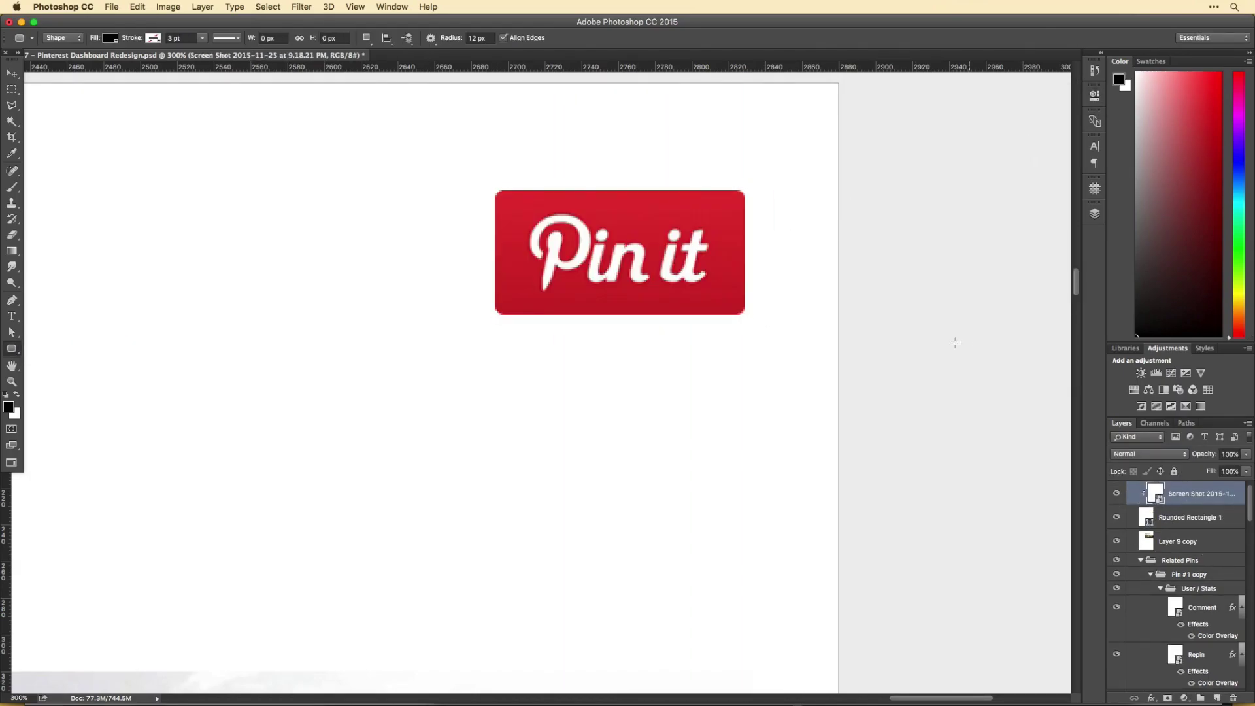
pyautogui.hotkey('ctrl', '1')
pyautogui.press('v')
pyautogui.hotkey('ctrl', '-')
# Step: Nudge the landscape photo and add a horizontal guide under the header
pyautogui.moveTo(843, 330); pyautogui.dragTo(844, 317)
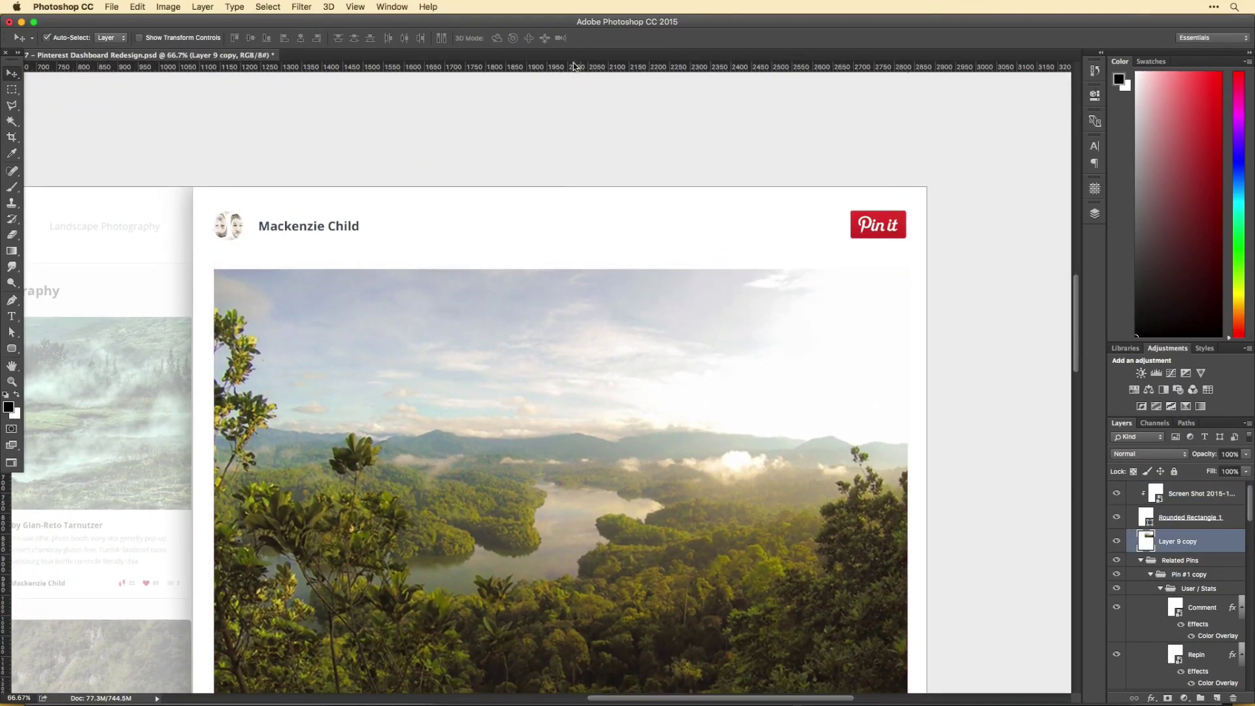
pyautogui.moveTo(547, 66); pyautogui.dragTo(547, 240)
pyautogui.click(875, 231)
pyautogui.hscroll(3, 875, 234)
pyautogui.keyDown('shift'); pyautogui.click(860, 201); pyautogui.keyUp('shift')
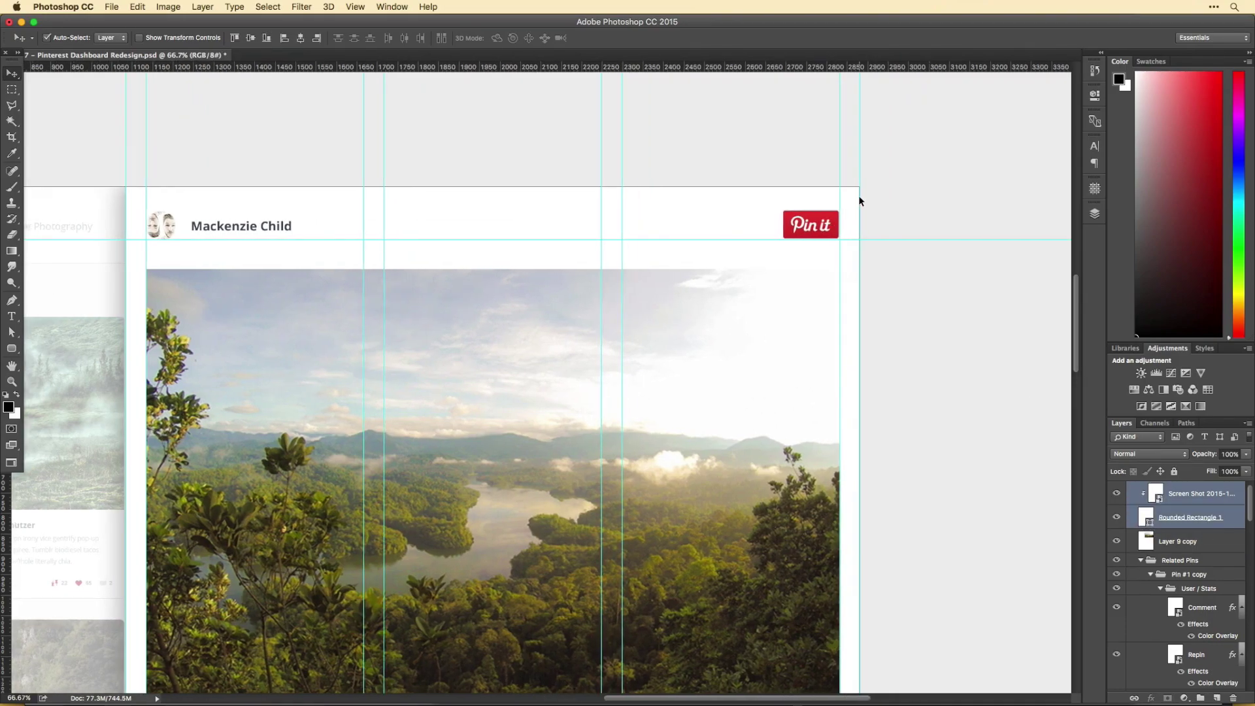
# Step: Clip the landscape photo to a matching rounded rectangle for rounded corners
pyautogui.click(1177, 541)
pyautogui.scroll(-3, 866, 557)
pyautogui.hscroll(-3, 866, 557)
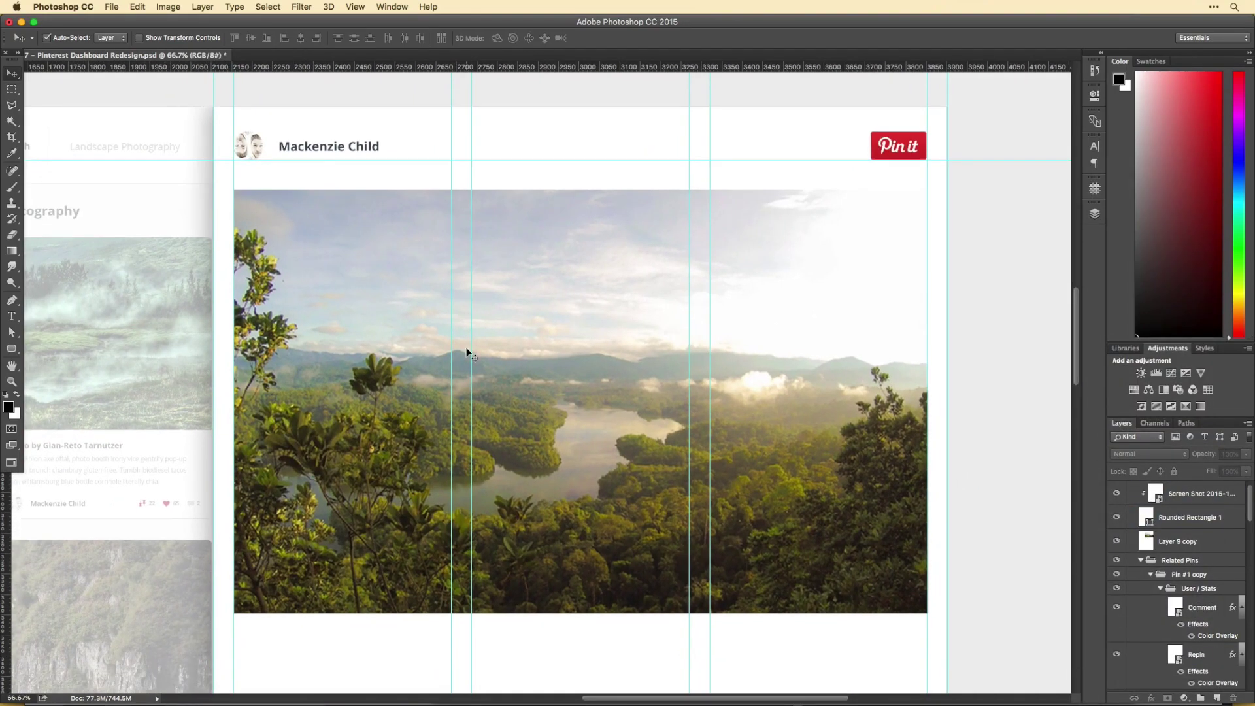
pyautogui.press('u')
pyautogui.moveTo(929, 608); pyautogui.dragTo(926, 611)
pyautogui.hotkey('ctrl', '[')
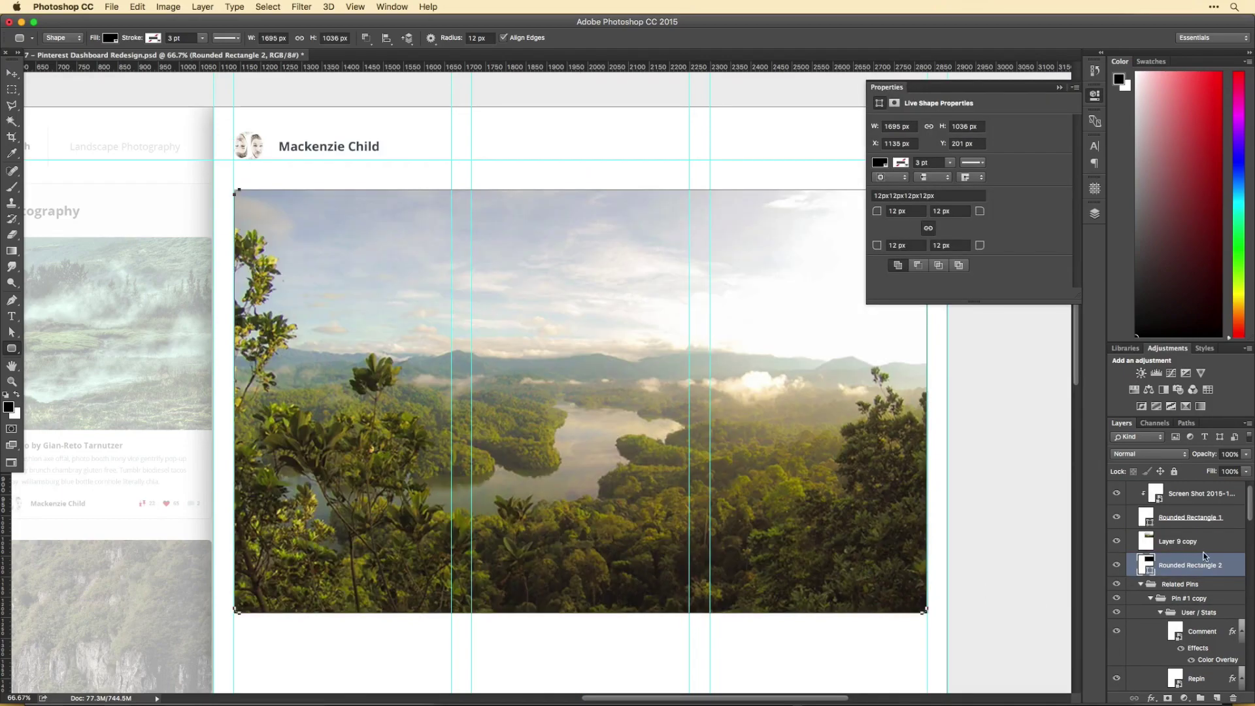
pyautogui.rightClick(1217, 542)
pyautogui.click(1095, 398)
pyautogui.press('v')
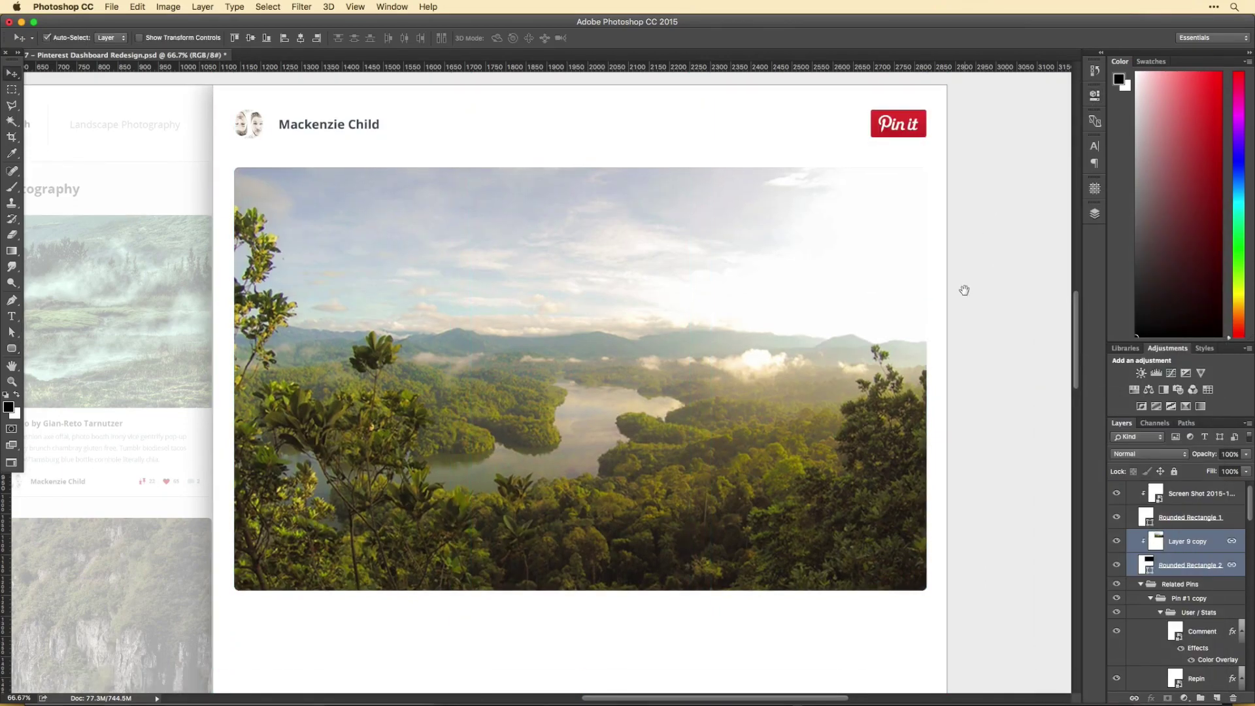
pyautogui.hotkey('ctrl', '-')
pyautogui.scroll(-5, 892, 376)
pyautogui.scroll(5, 869, 391)
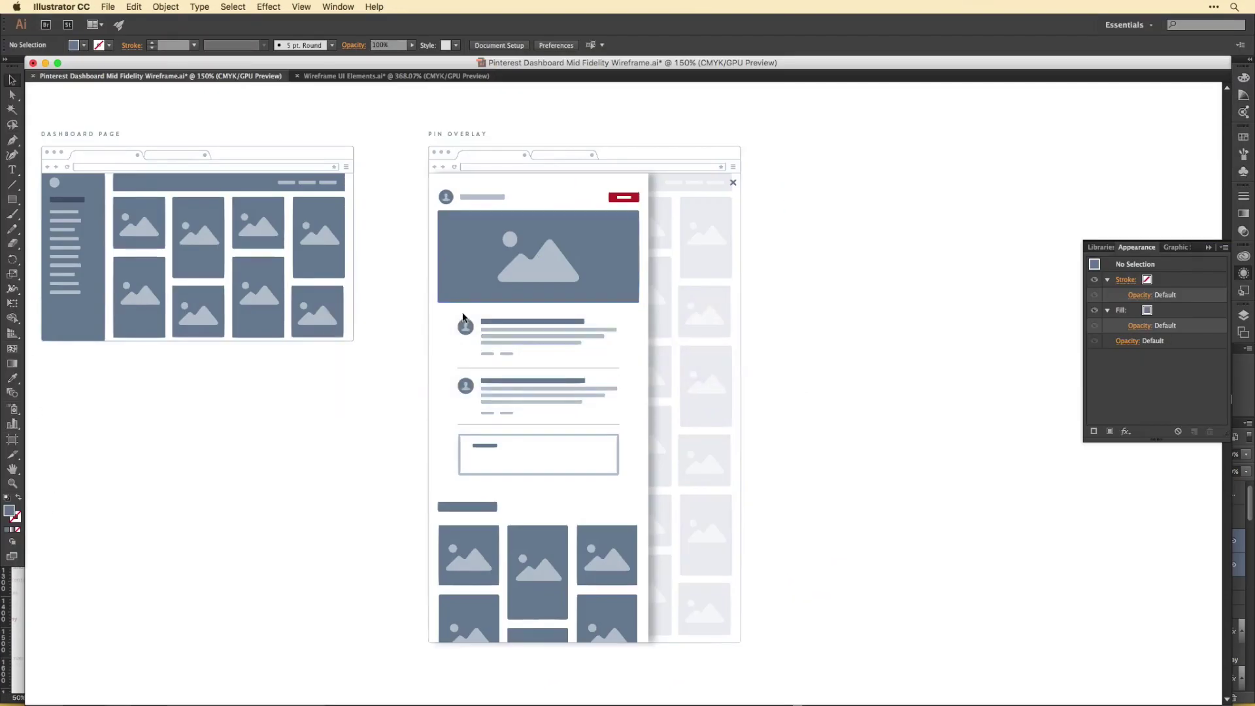
# Step: Copy Main Body Background into the Pin Overlay and stretch it to about 2052 × 1170 px
pyautogui.moveTo(545, 670); pyautogui.dragTo(620, 482)
pyautogui.moveTo(646, 296); pyautogui.dragTo(627, 491)
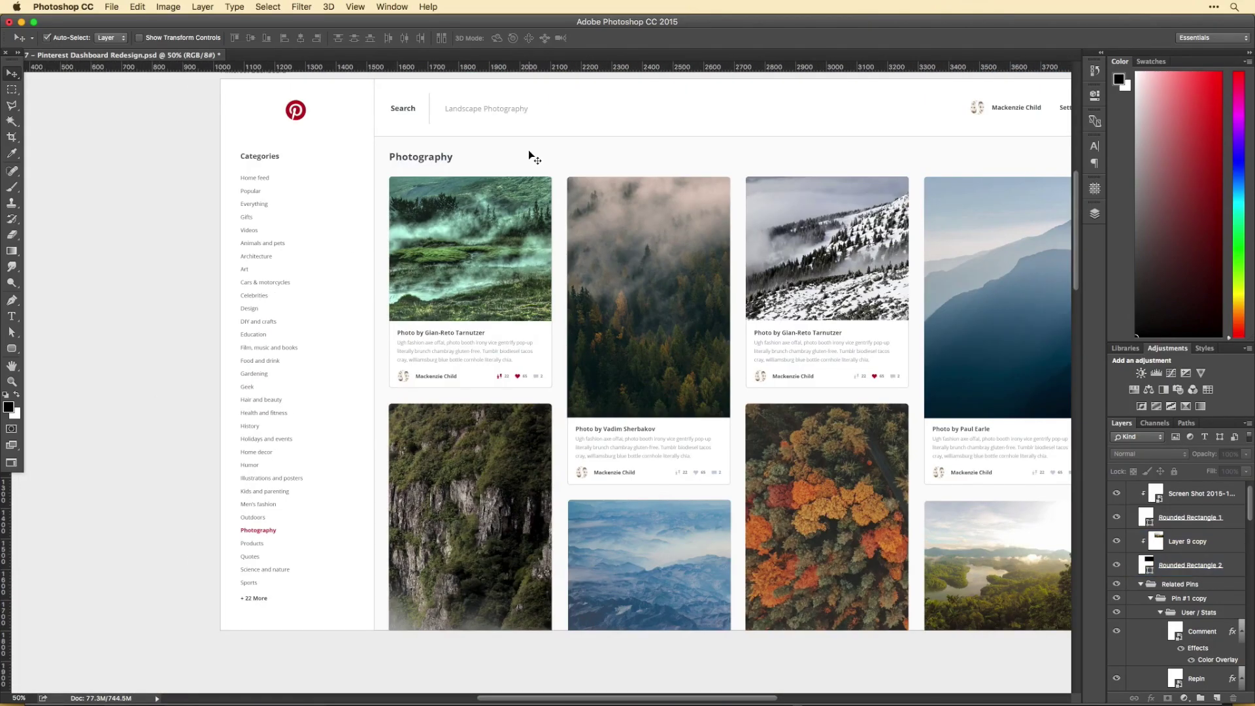
pyautogui.click(1176, 471)
pyautogui.hotkey('ctrl', '-')
pyautogui.scroll(-5, 628, 393)
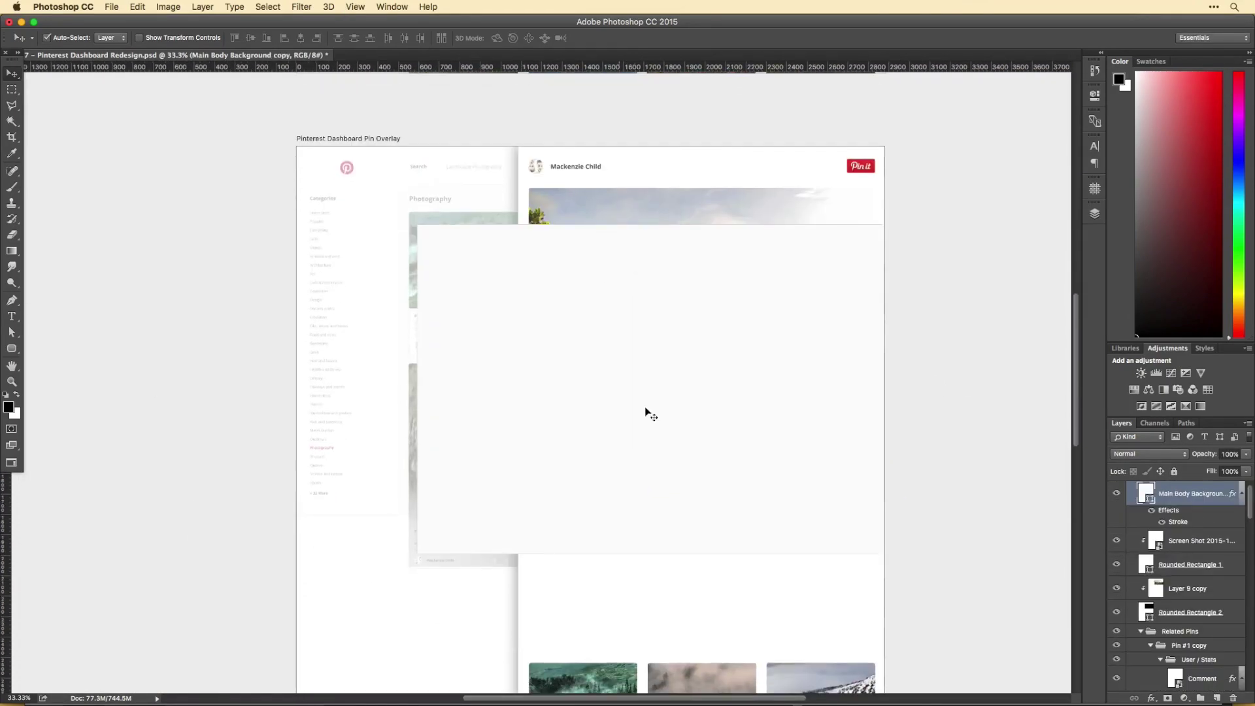
pyautogui.moveTo(645, 416); pyautogui.dragTo(726, 482)
pyautogui.hotkey('ctrl', 't')
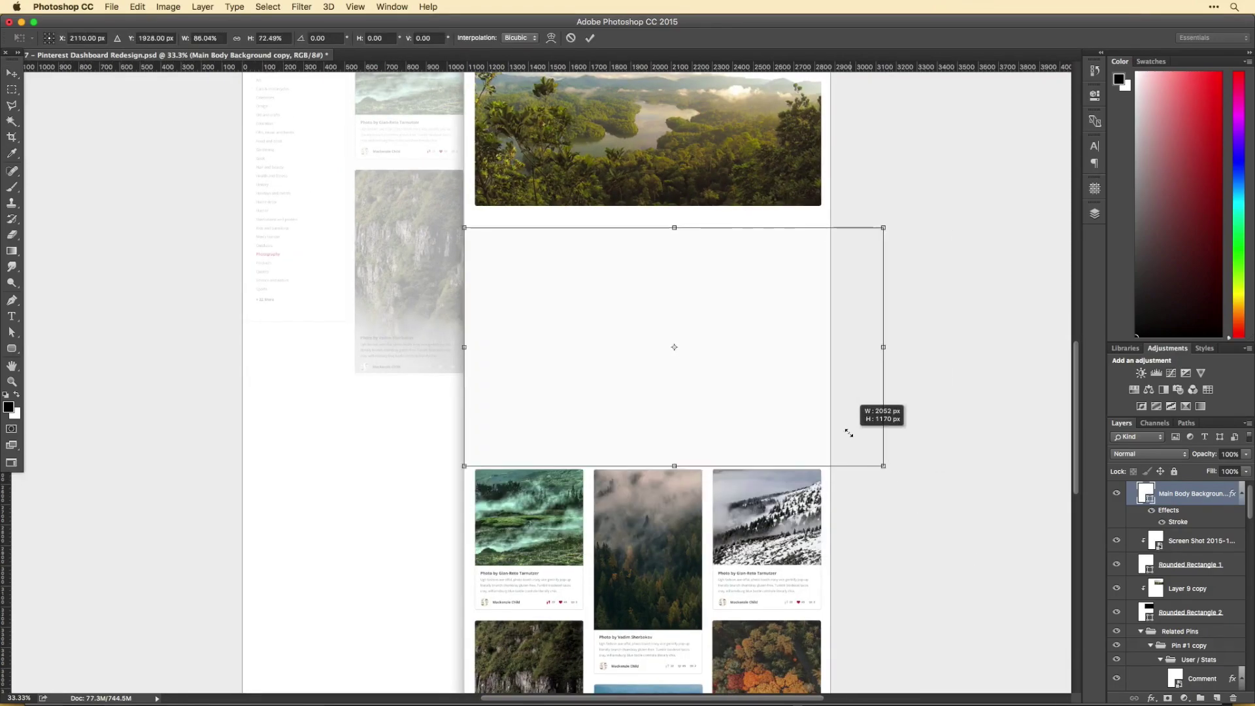
pyautogui.moveTo(673, 448)
pyautogui.mouseDown()
pyautogui.moveTo(679, 208)
pyautogui.moveTo(784, 491)
pyautogui.mouseUp()
pyautogui.press('Return')
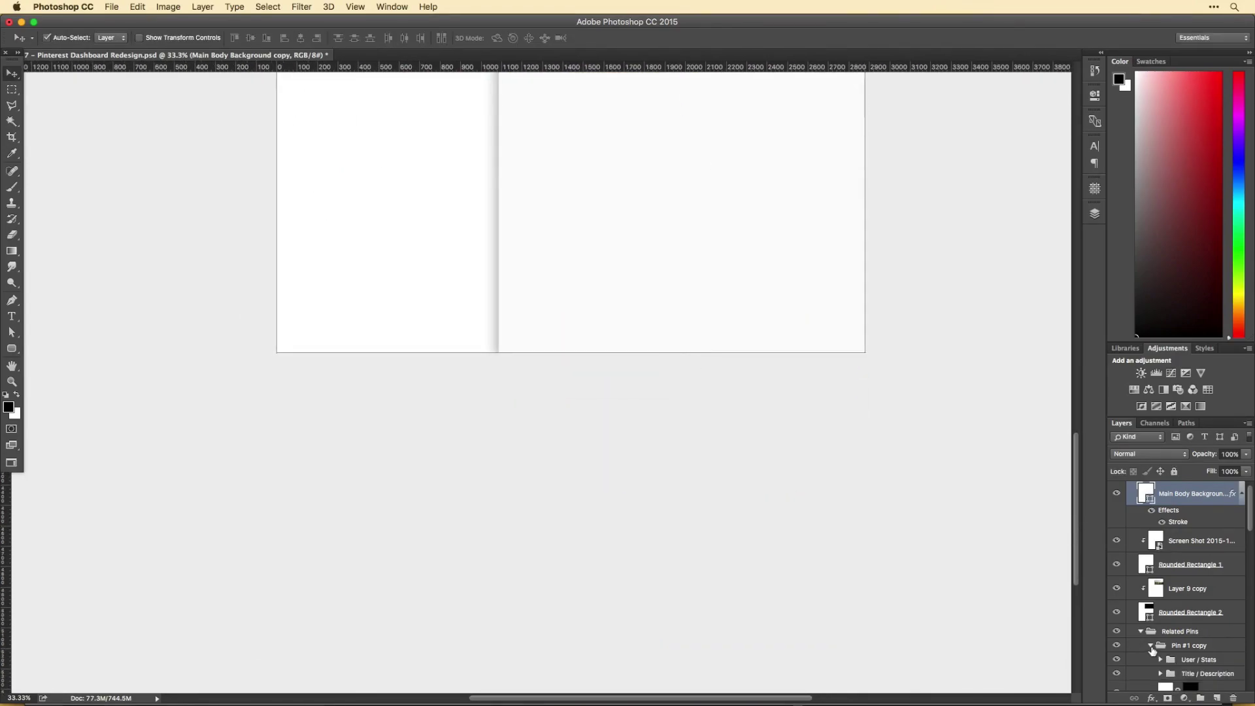
# Step: Stack Related Pins above the Main Body Background copy and move the author row under the photo
pyautogui.moveTo(1184, 518); pyautogui.dragTo(1175, 651)
pyautogui.moveTo(1177, 548); pyautogui.dragTo(1175, 542)
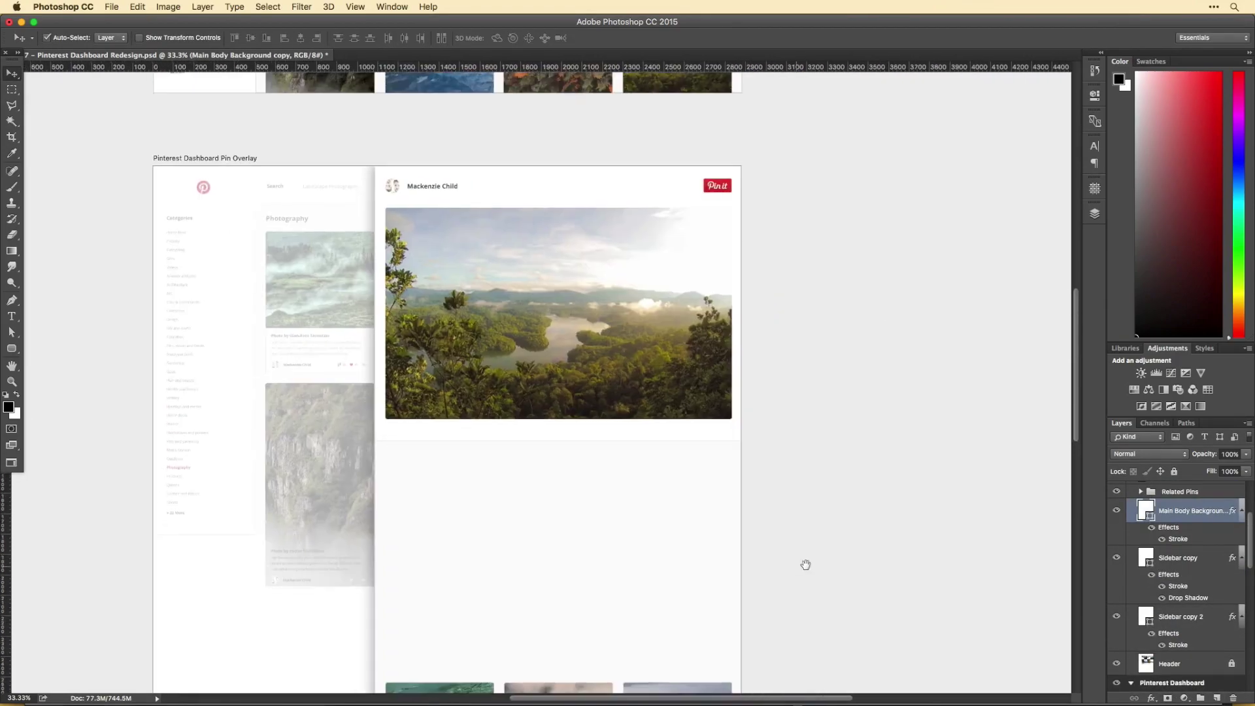
pyautogui.scroll(-5, 897, 303)
pyautogui.scroll(5, 497, 232)
pyautogui.moveTo(496, 230); pyautogui.dragTo(591, 171)
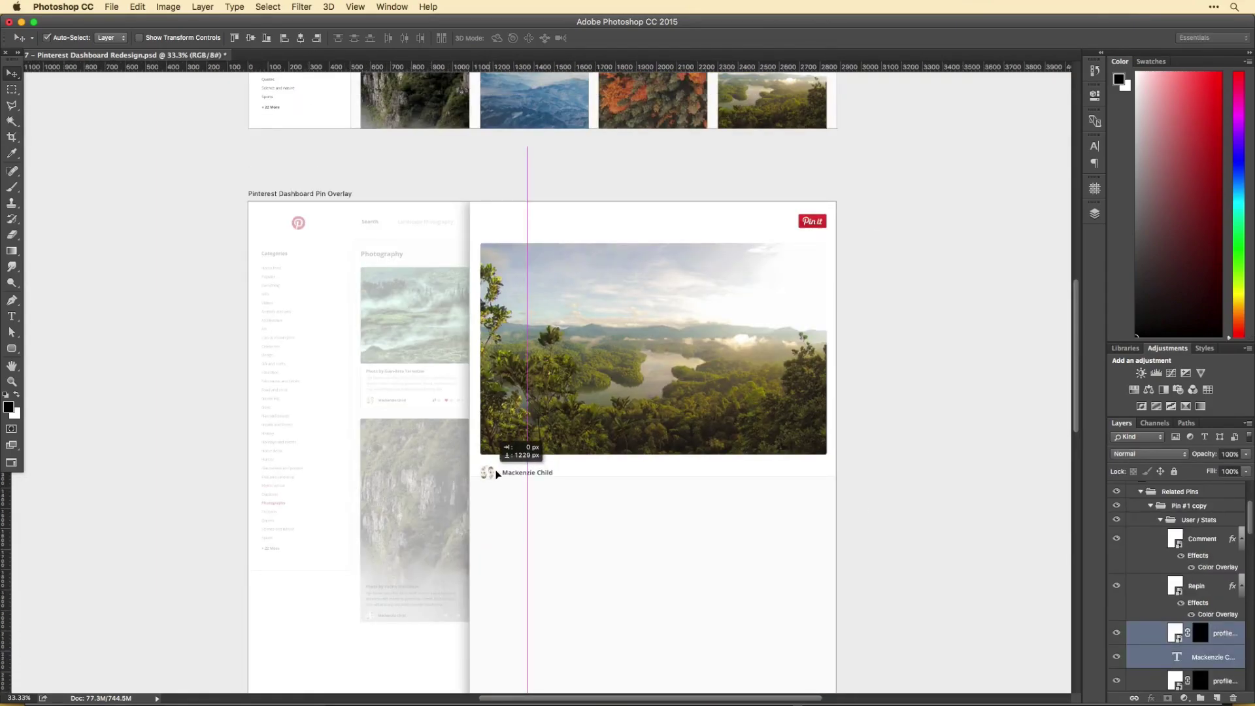
pyautogui.hotkey('ctrl', '+')
pyautogui.hotkey('ctrl', '+')
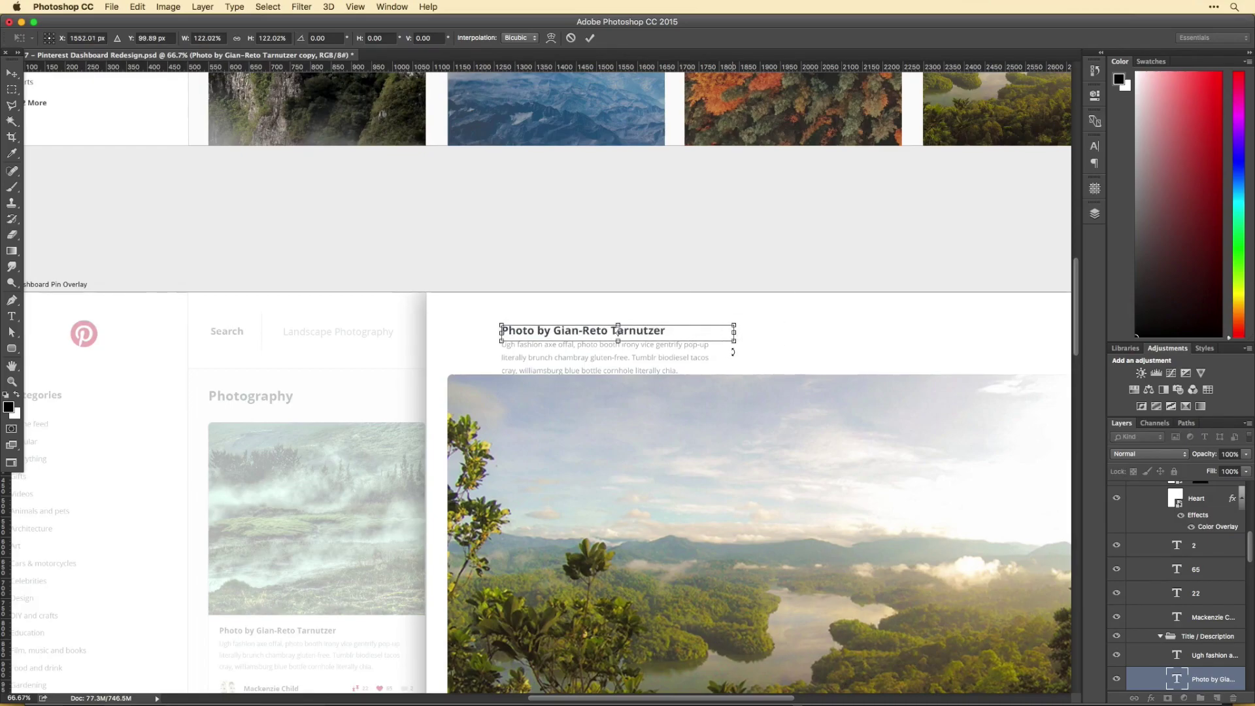
# Step: Align the title and description with the photo's left edge
pyautogui.moveTo(588, 332); pyautogui.dragTo(536, 332)
pyautogui.click(579, 308)
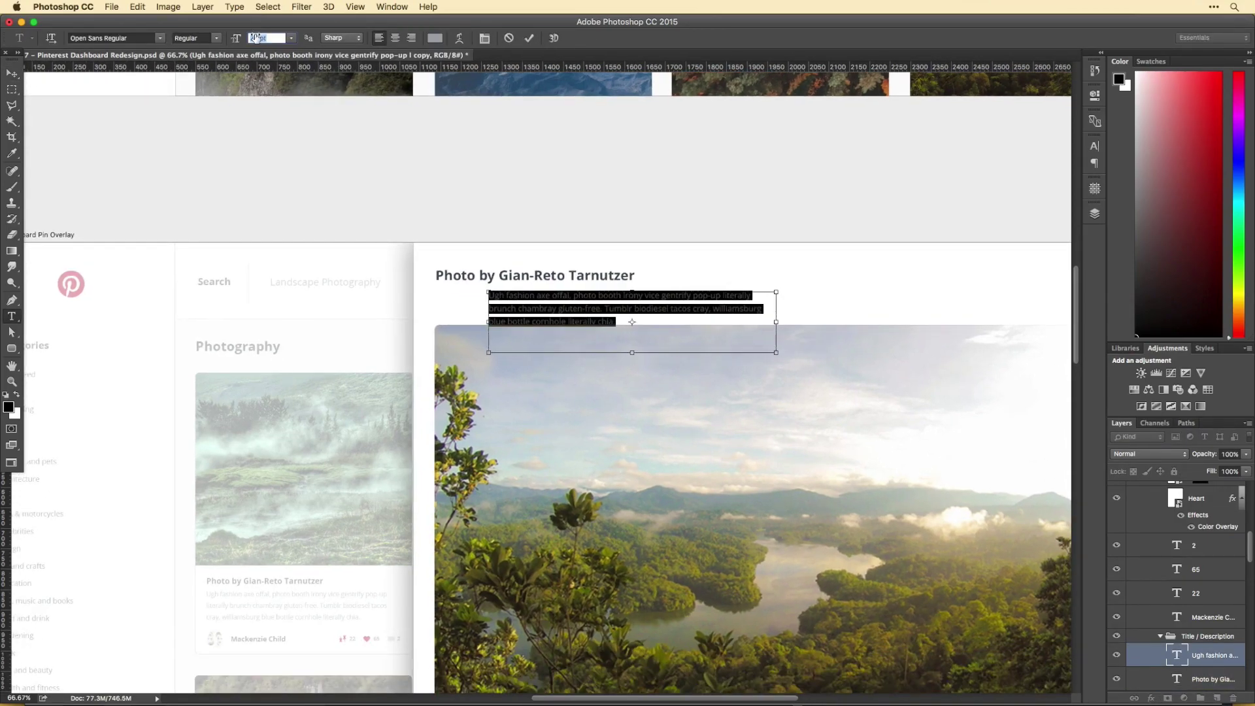
pyautogui.hotkey('ctrl', '-')
pyautogui.click(1096, 145)
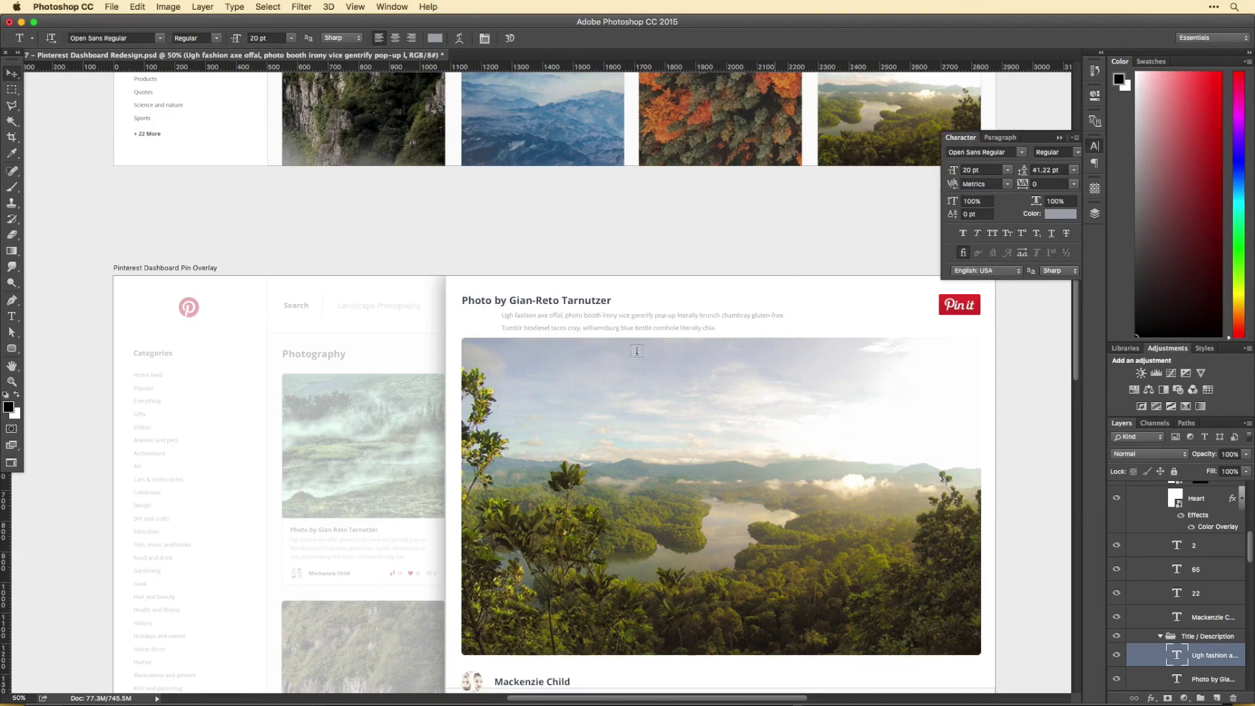
pyautogui.moveTo(637, 351); pyautogui.dragTo(561, 331)
# Step: Duplicate and slightly enlarge the title and description, then align Pin it with the photo's edge
pyautogui.hscroll(3, 597, 429)
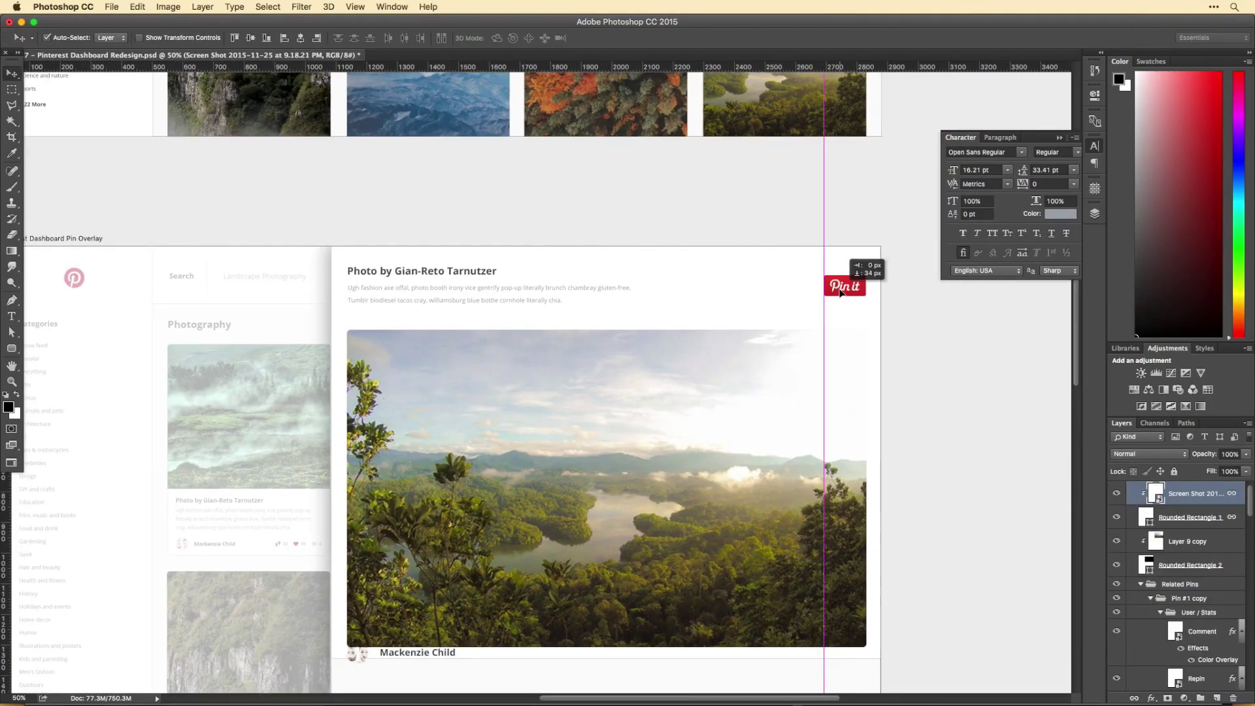
pyautogui.click(802, 371)
pyautogui.scroll(-5, 659, 384)
pyautogui.scroll(4, 659, 384)
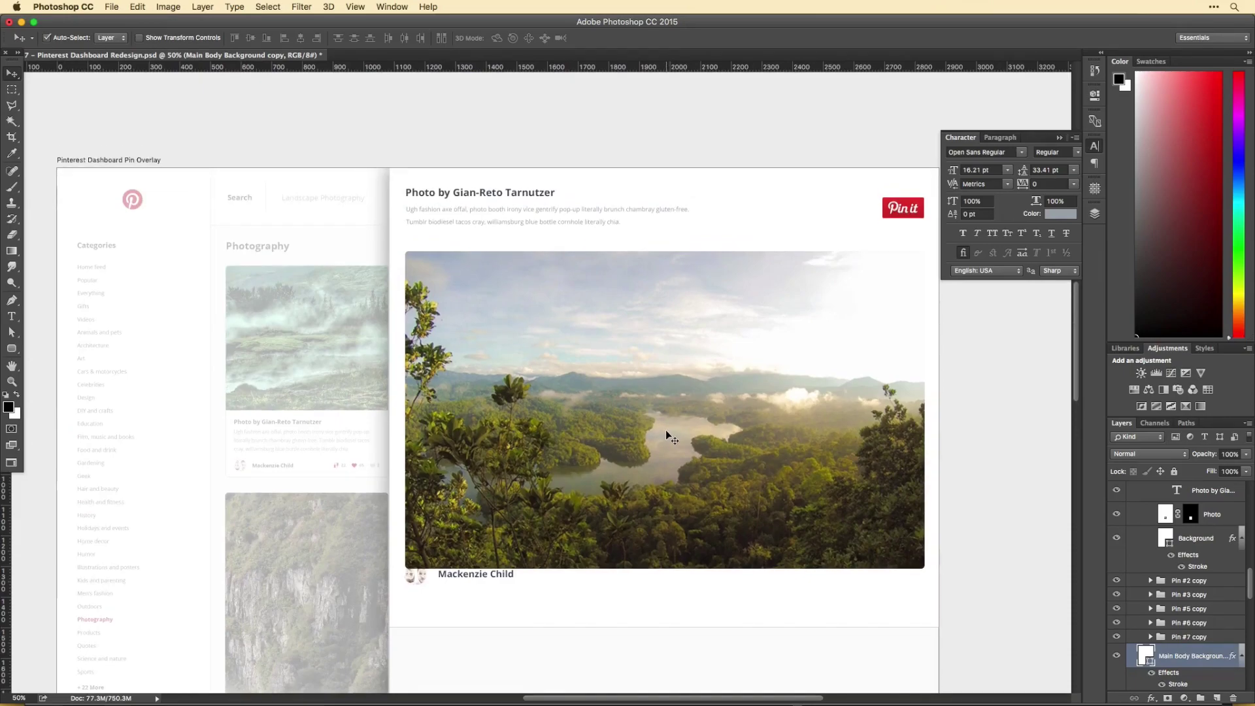
pyautogui.click(540, 194)
pyautogui.hotkey('ctrl', 'j')
pyautogui.hotkey('ctrl', 't')
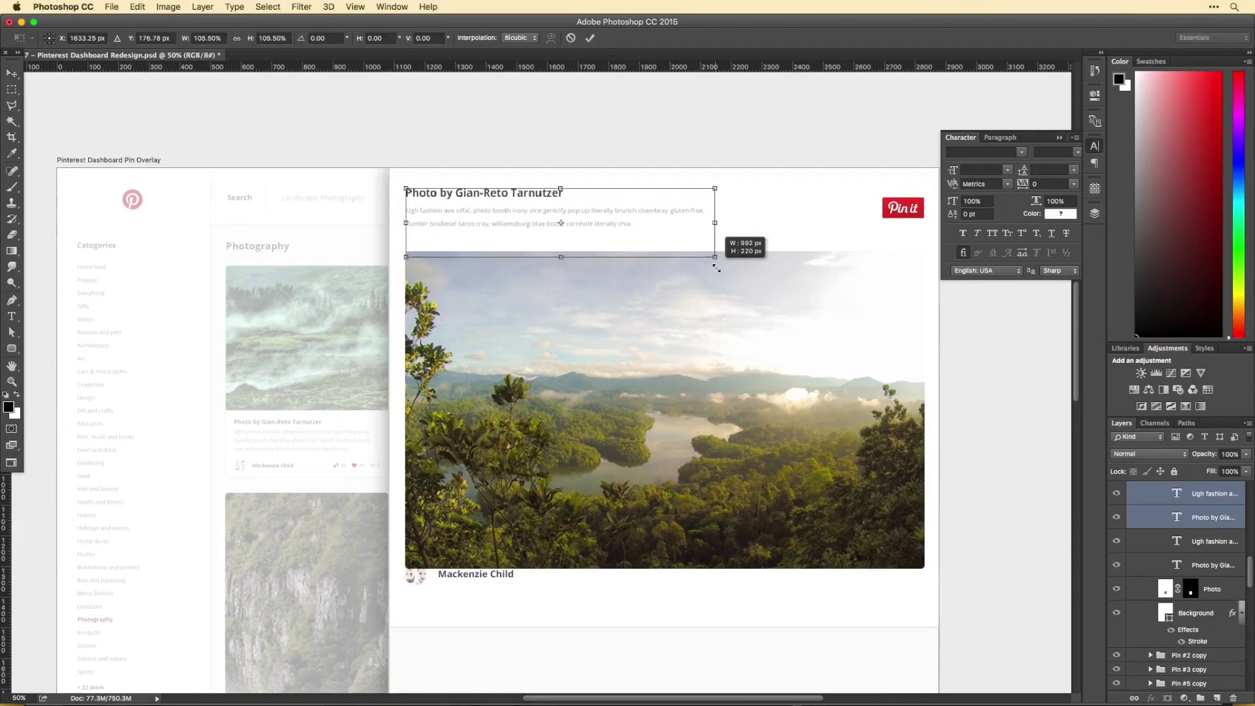
pyautogui.moveTo(714, 252); pyautogui.dragTo(727, 276)
pyautogui.press('Return')
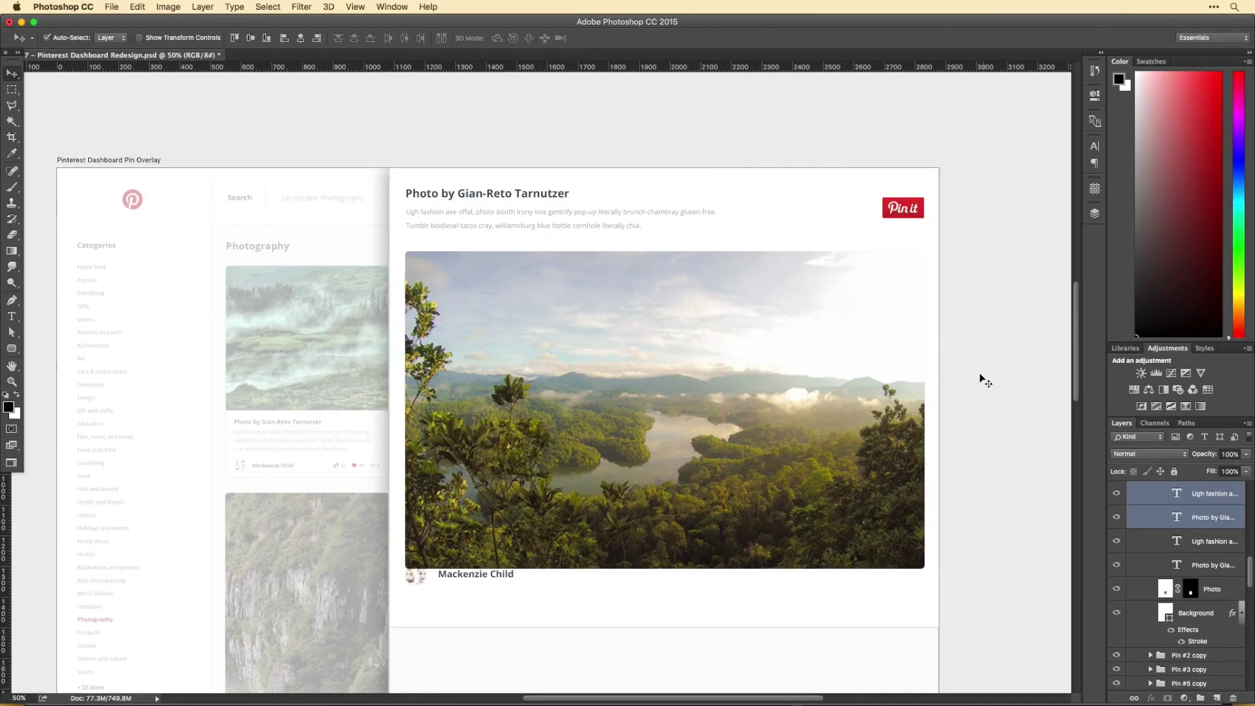
pyautogui.moveTo(913, 214); pyautogui.dragTo(913, 214)
# Step: Scale the pin's photo and text down slightly to fit the overlay and reposition the Pin it button
pyautogui.scroll(-2, 935, 366)
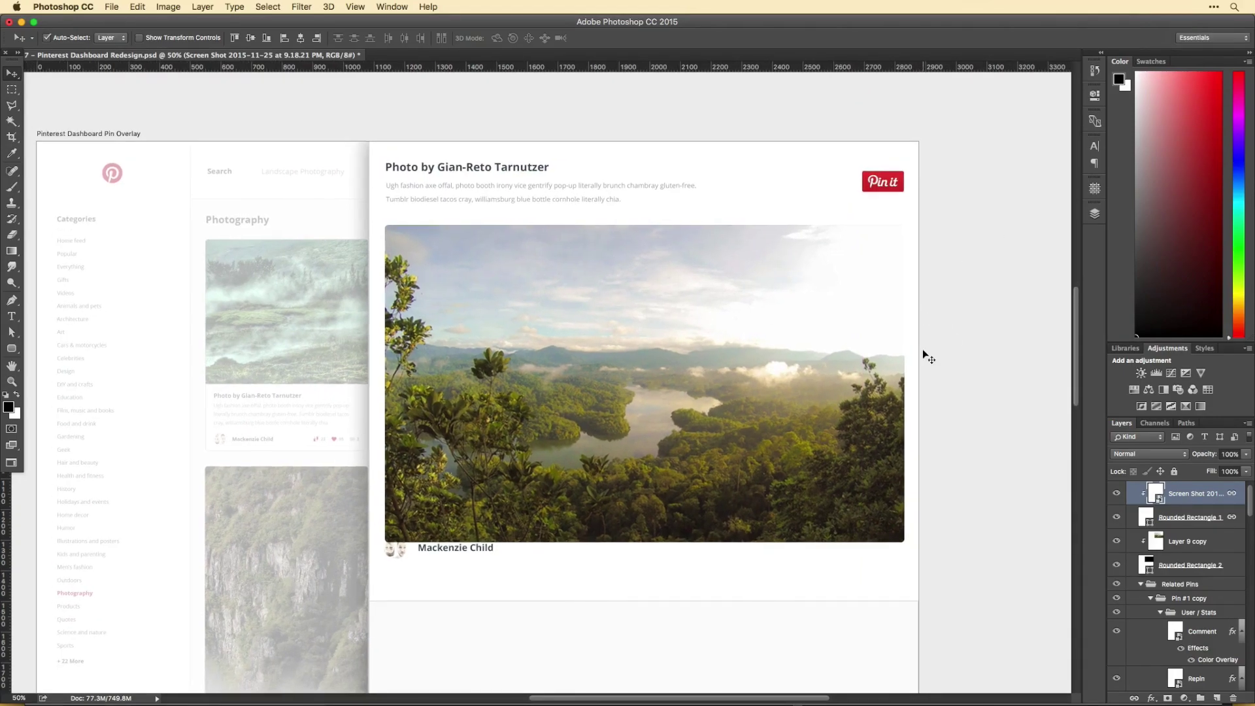
pyautogui.click(527, 172)
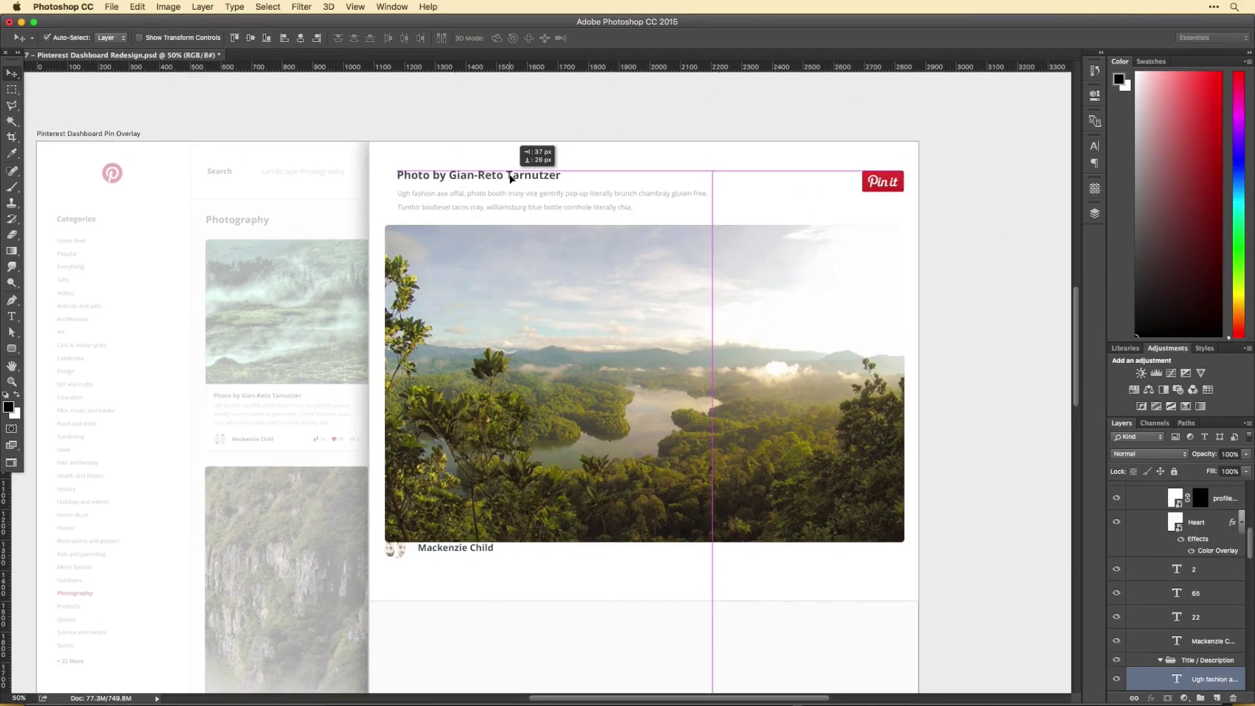
pyautogui.scroll(-5, 556, 209)
pyautogui.scroll(5, 611, 235)
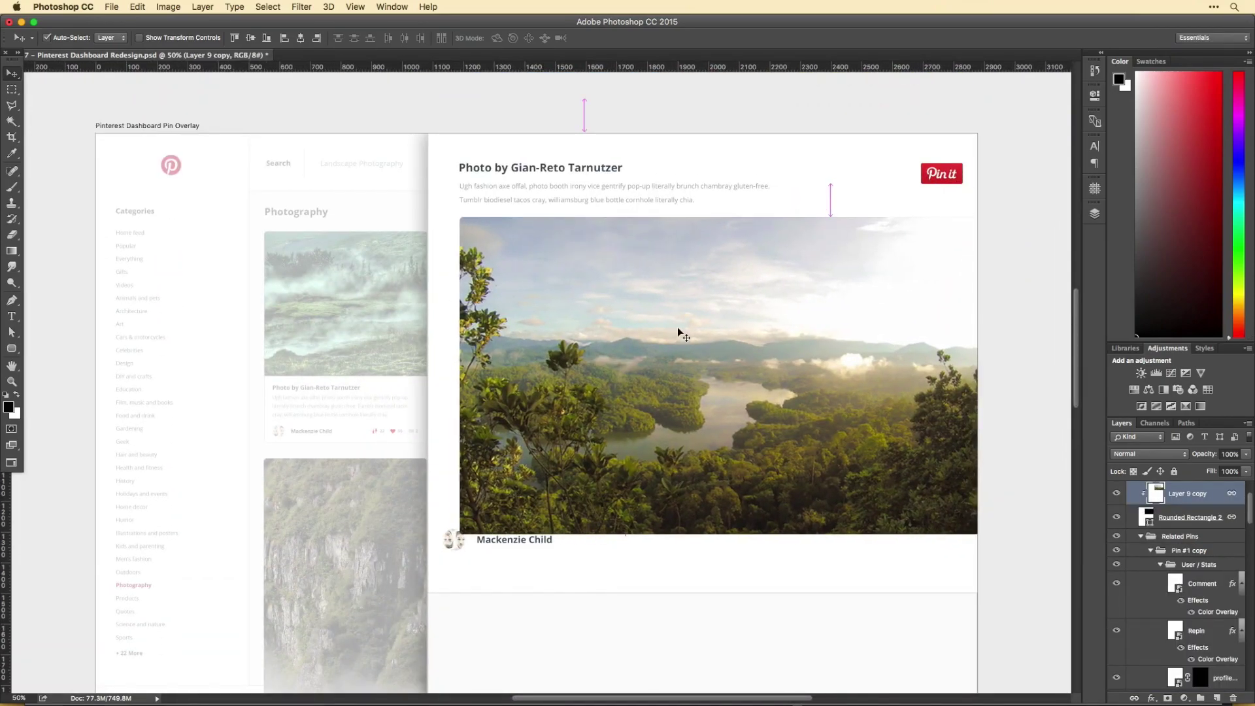
pyautogui.hotkey('ctrl', 'z')
pyautogui.hotkey('ctrl', 't')
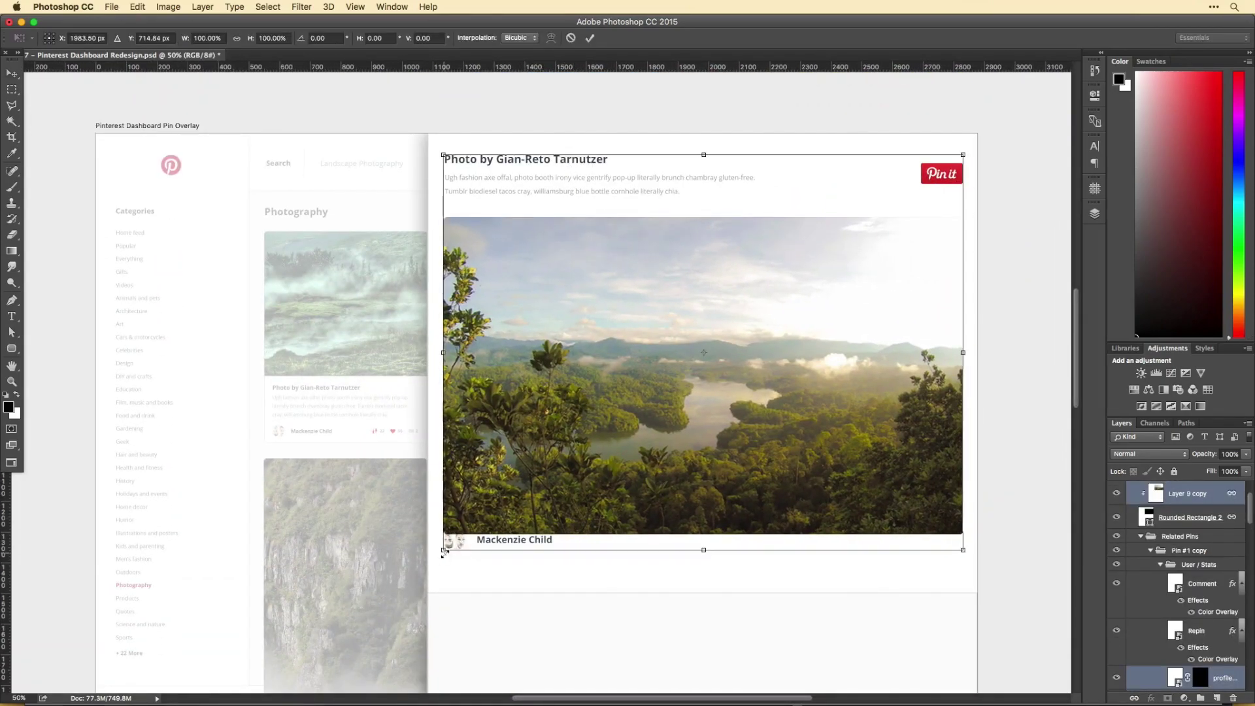
pyautogui.moveTo(964, 547); pyautogui.dragTo(955, 527)
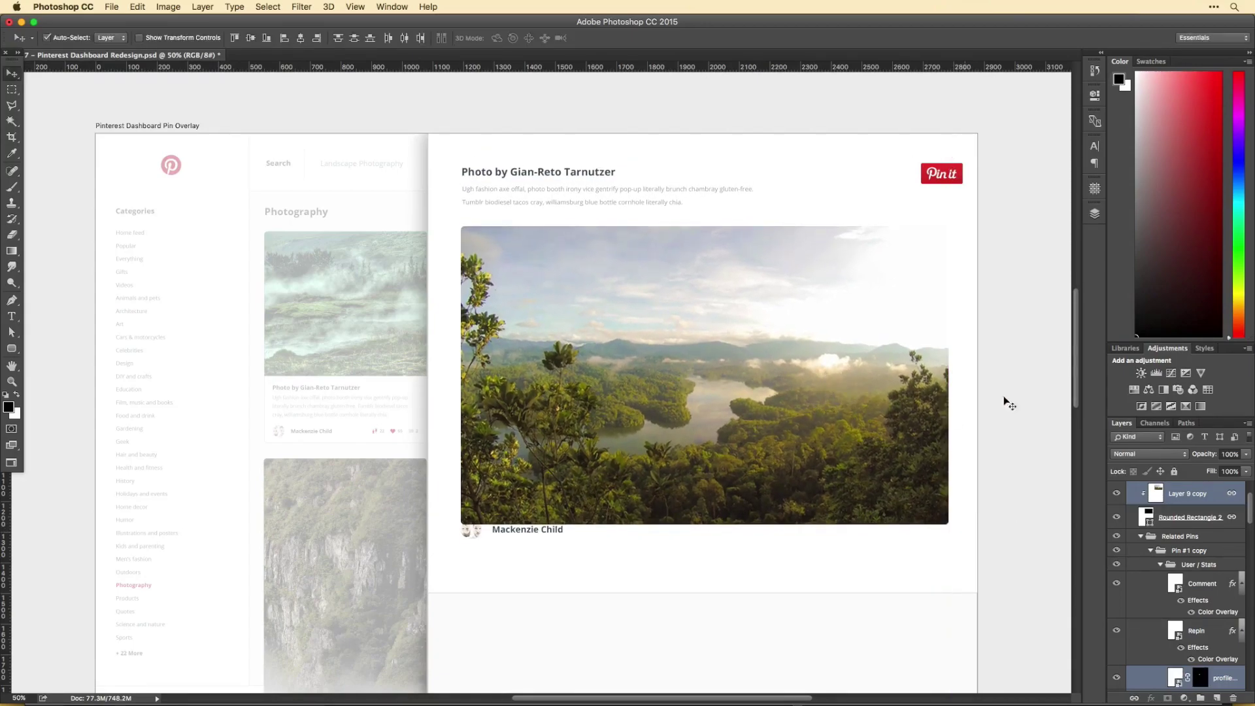
pyautogui.moveTo(948, 177); pyautogui.dragTo(937, 187)
# Step: Move the author avatar and name under the title, pushing the description below and enlarging it slightly
pyautogui.scroll(-3, 957, 353)
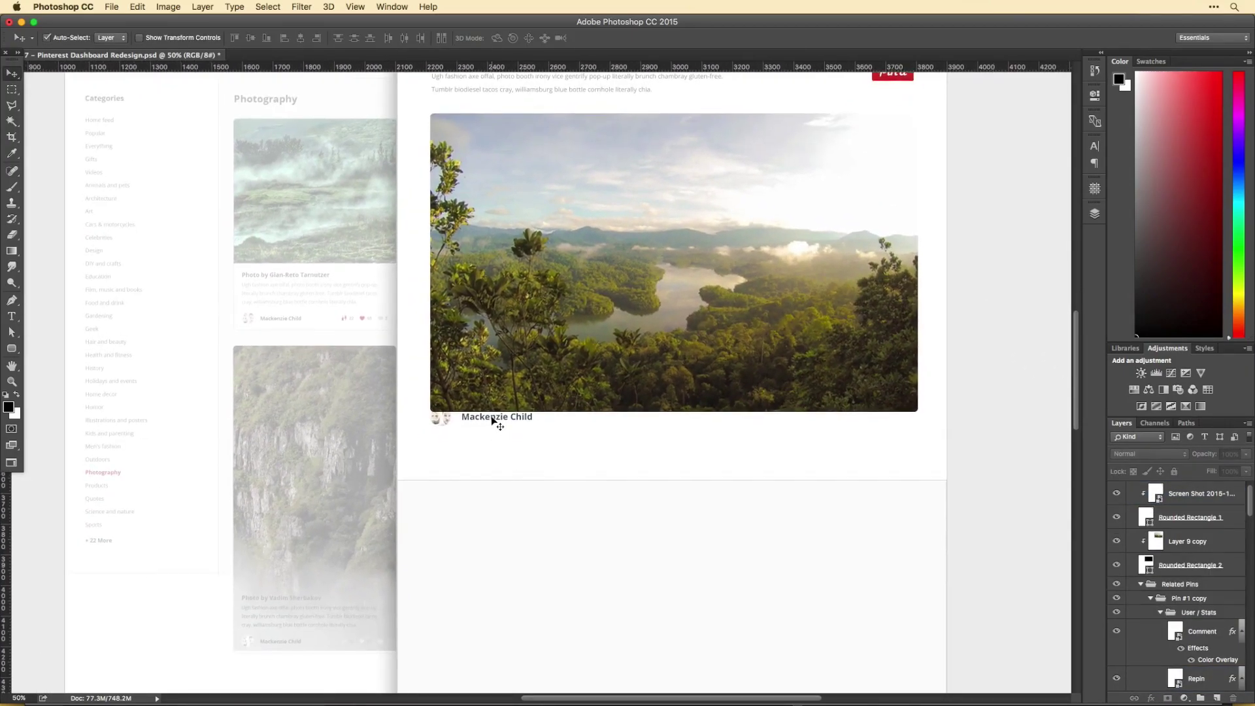
pyautogui.click(499, 420)
pyautogui.scroll(3, 677, 520)
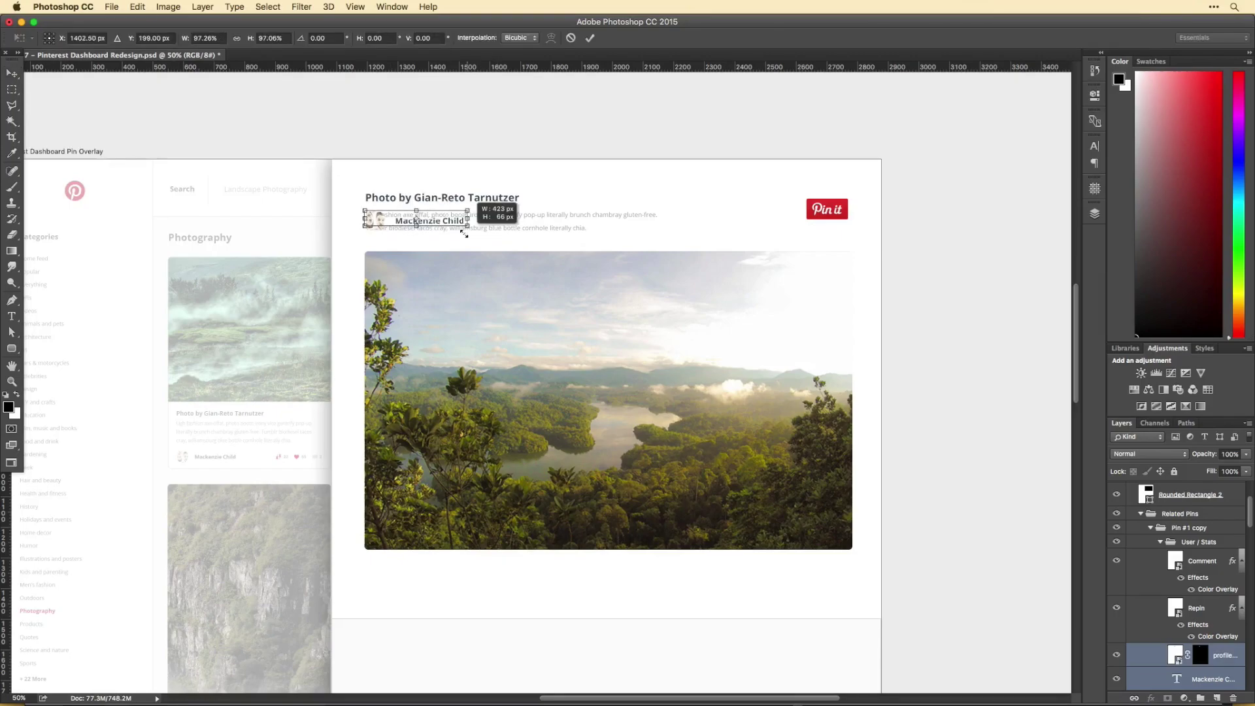
pyautogui.moveTo(374, 220); pyautogui.dragTo(374, 216)
pyautogui.moveTo(471, 229); pyautogui.dragTo(471, 248)
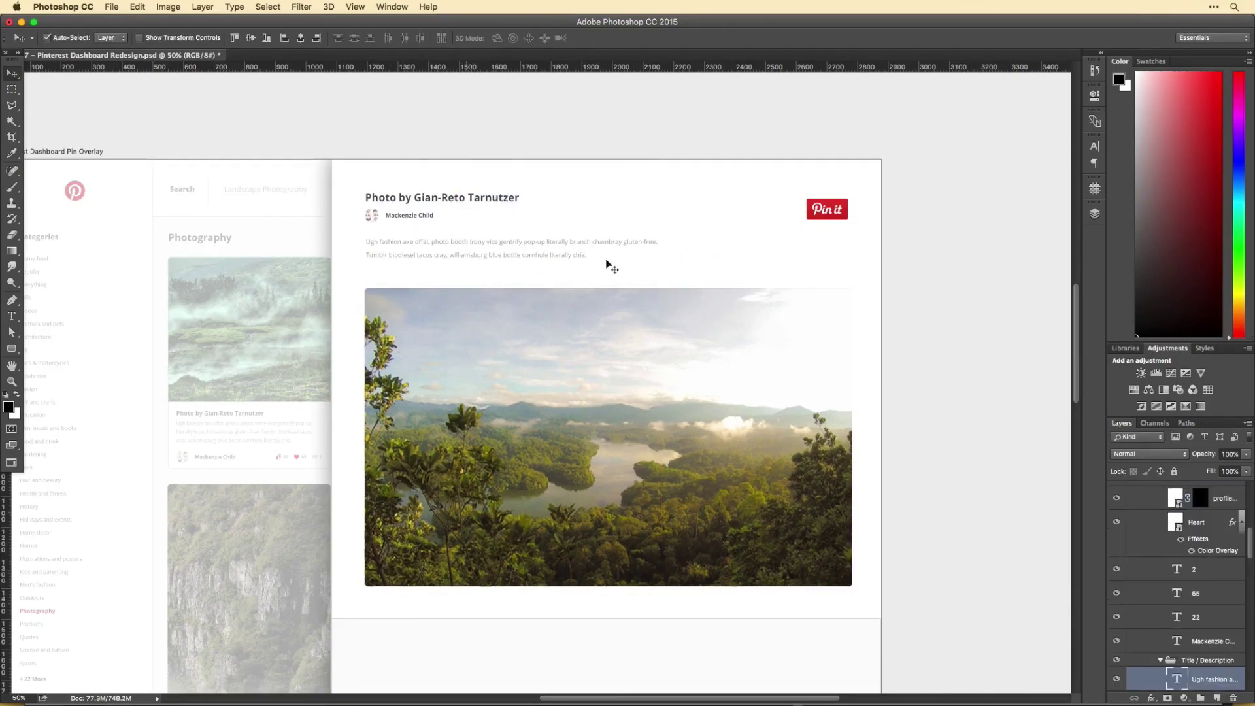
pyautogui.hotkey('ctrl', 't')
pyautogui.moveTo(658, 259); pyautogui.dragTo(678, 290)
# Step: Move the author row below the description and place a Pin it button copy beside the author
pyautogui.scroll(1, 490, 252)
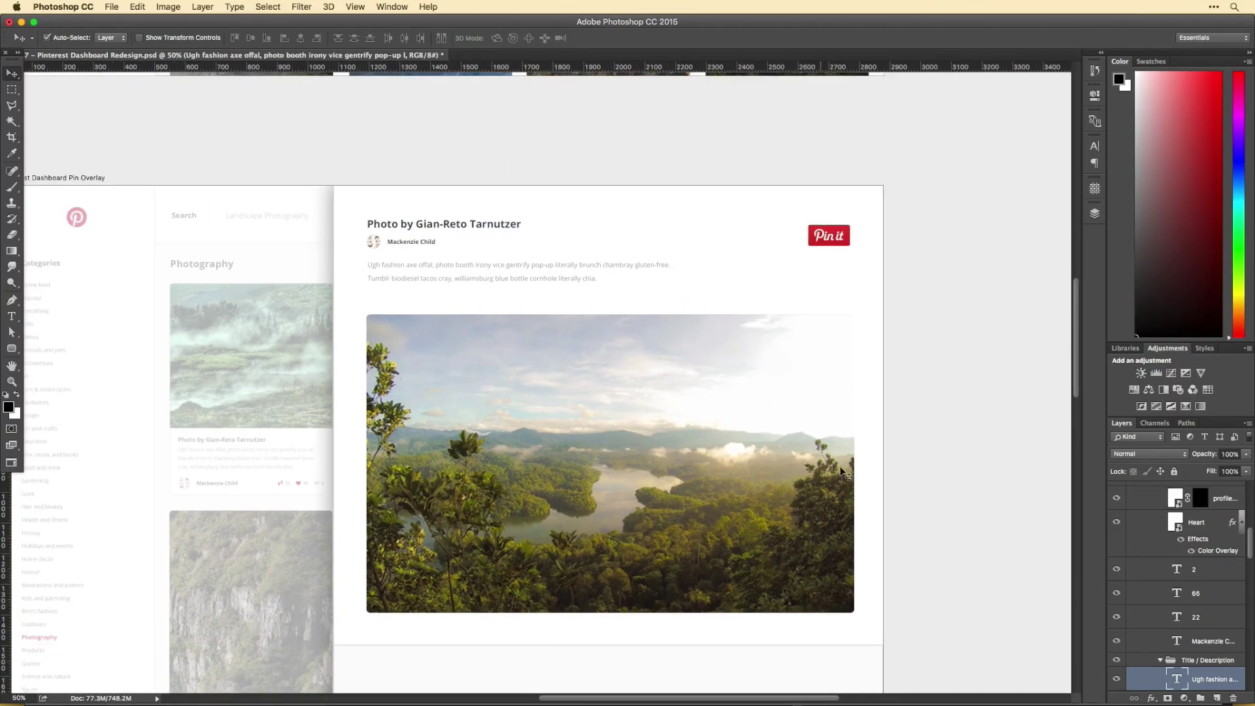
pyautogui.click(819, 235)
pyautogui.hotkey('ctrl', ';')
pyautogui.hotkey('ctrl', ';')
pyautogui.scroll(-3, 663, 336)
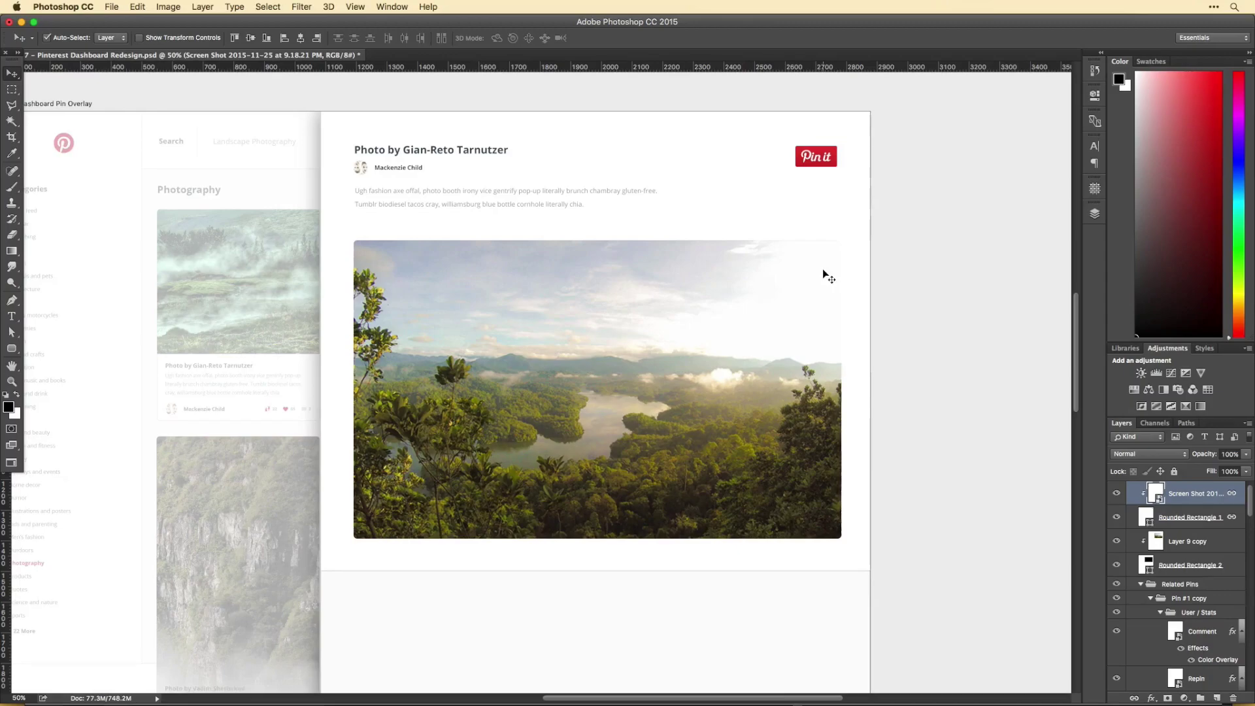
pyautogui.scroll(-10, 822, 268)
pyautogui.scroll(12, 823, 268)
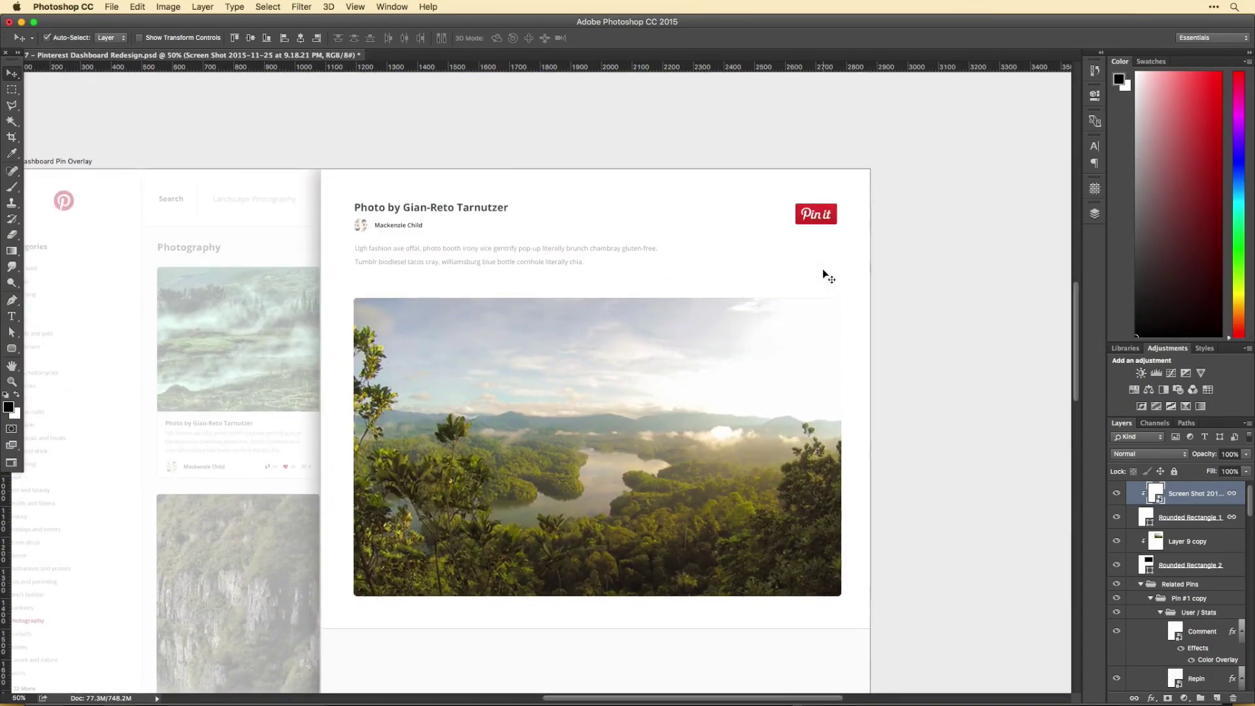
pyautogui.moveTo(408, 237); pyautogui.dragTo(655, 231)
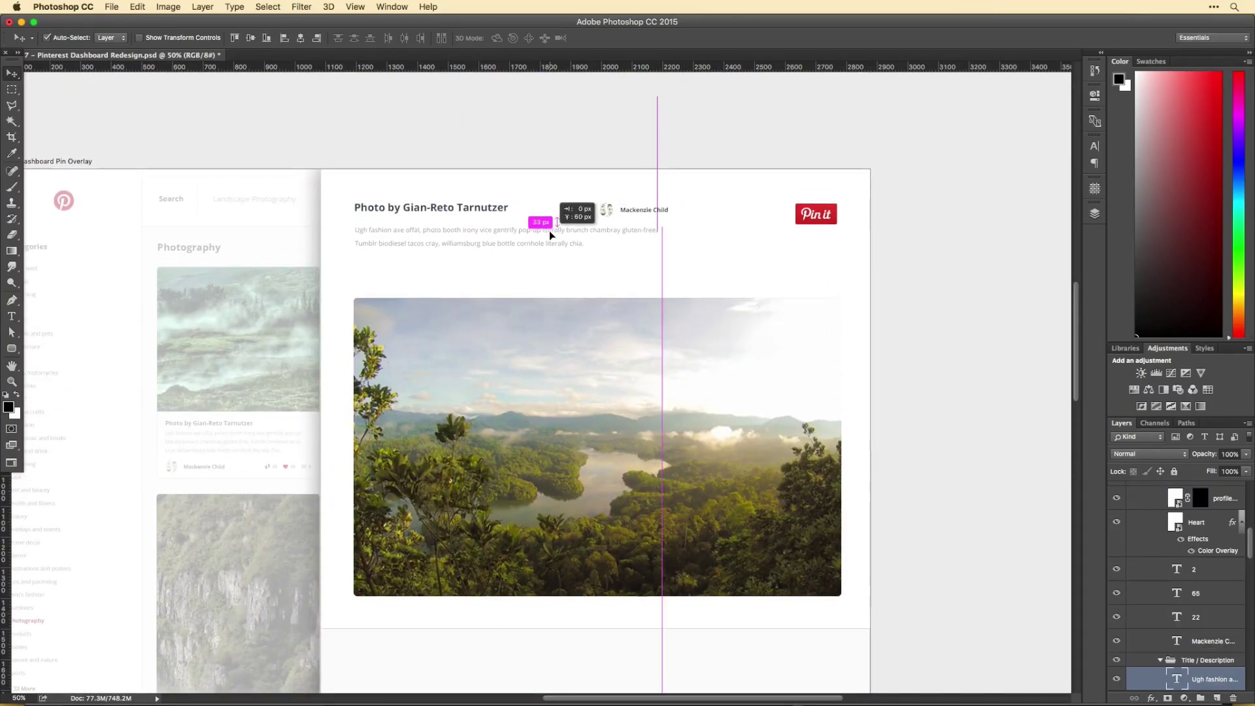
pyautogui.hotkey('ctrl', ';')
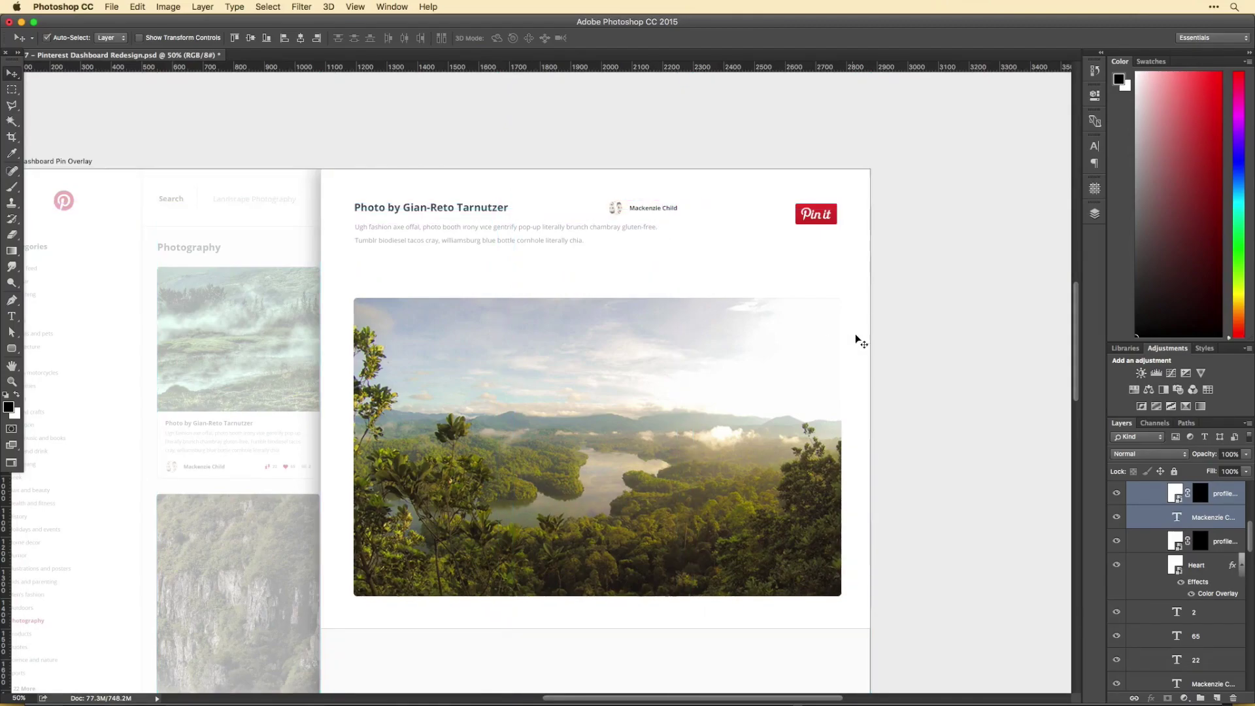
pyautogui.moveTo(607, 208); pyautogui.dragTo(364, 269)
pyautogui.moveTo(813, 219); pyautogui.dragTo(466, 273)
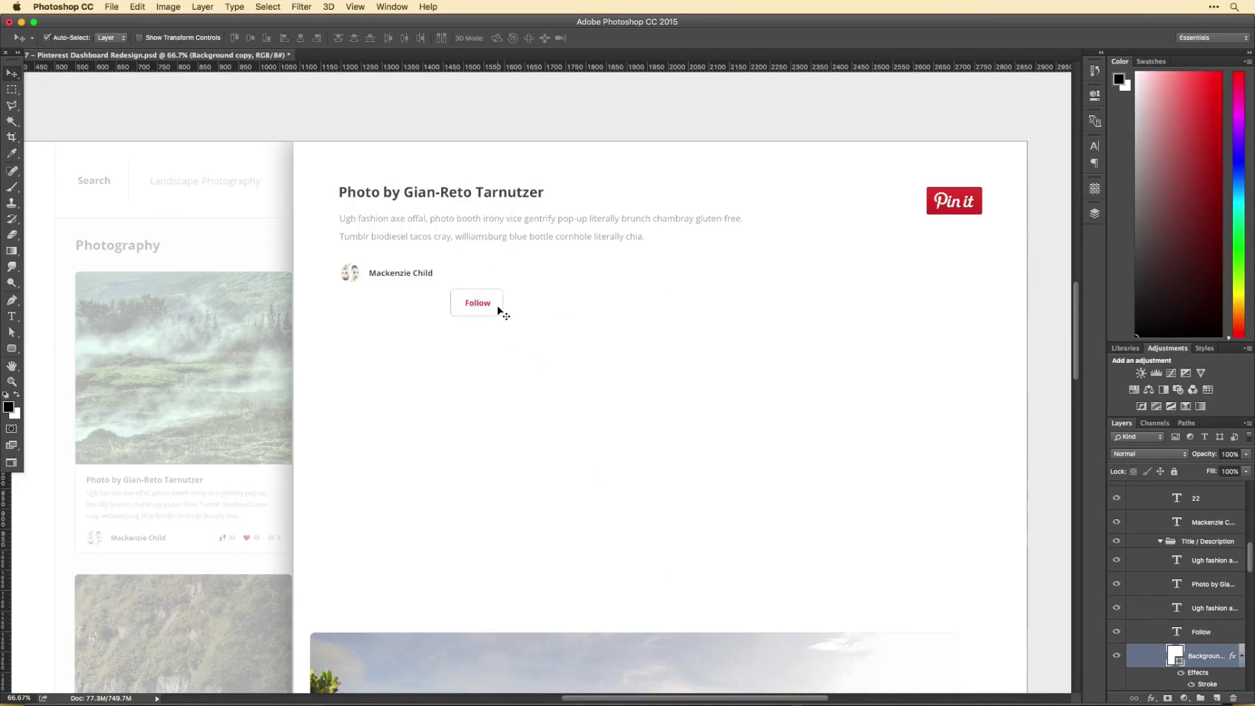
# Step: Resize the Follow text box, move the photo up under the description, and zoom out to 50%
pyautogui.moveTo(507, 306); pyautogui.dragTo(509, 306)
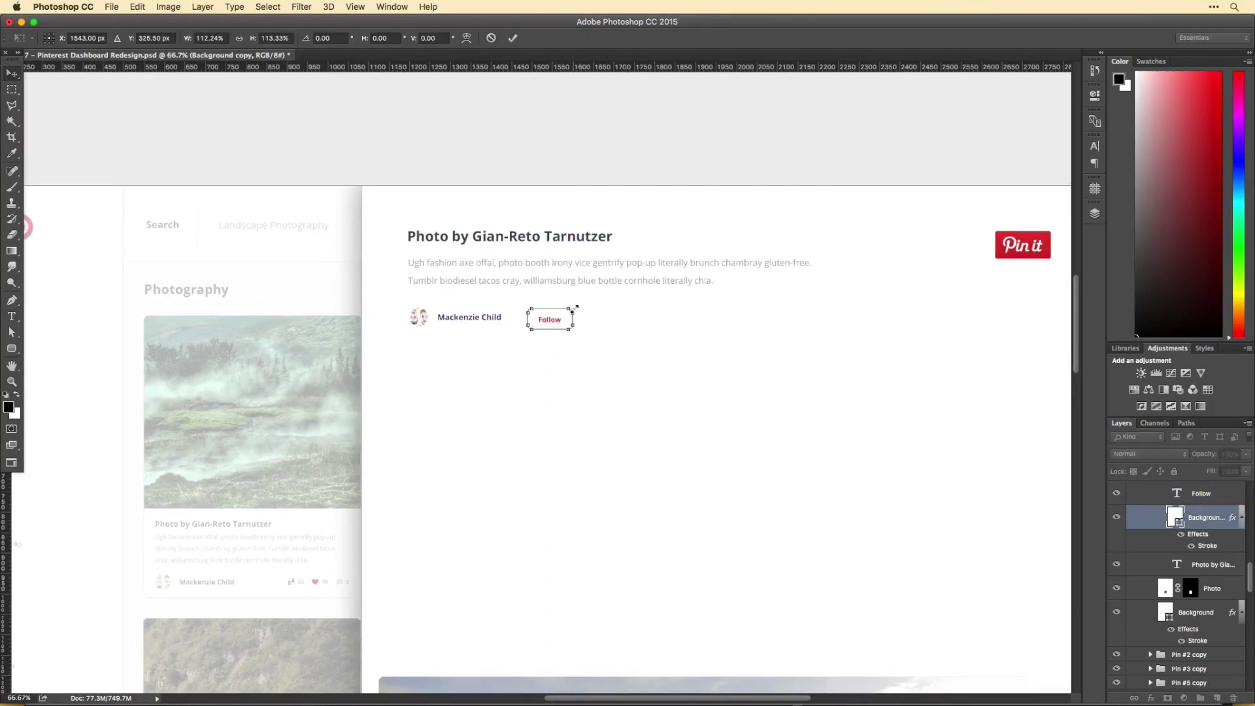
pyautogui.moveTo(664, 421); pyautogui.dragTo(626, 454)
pyautogui.scroll(-5, 626, 455)
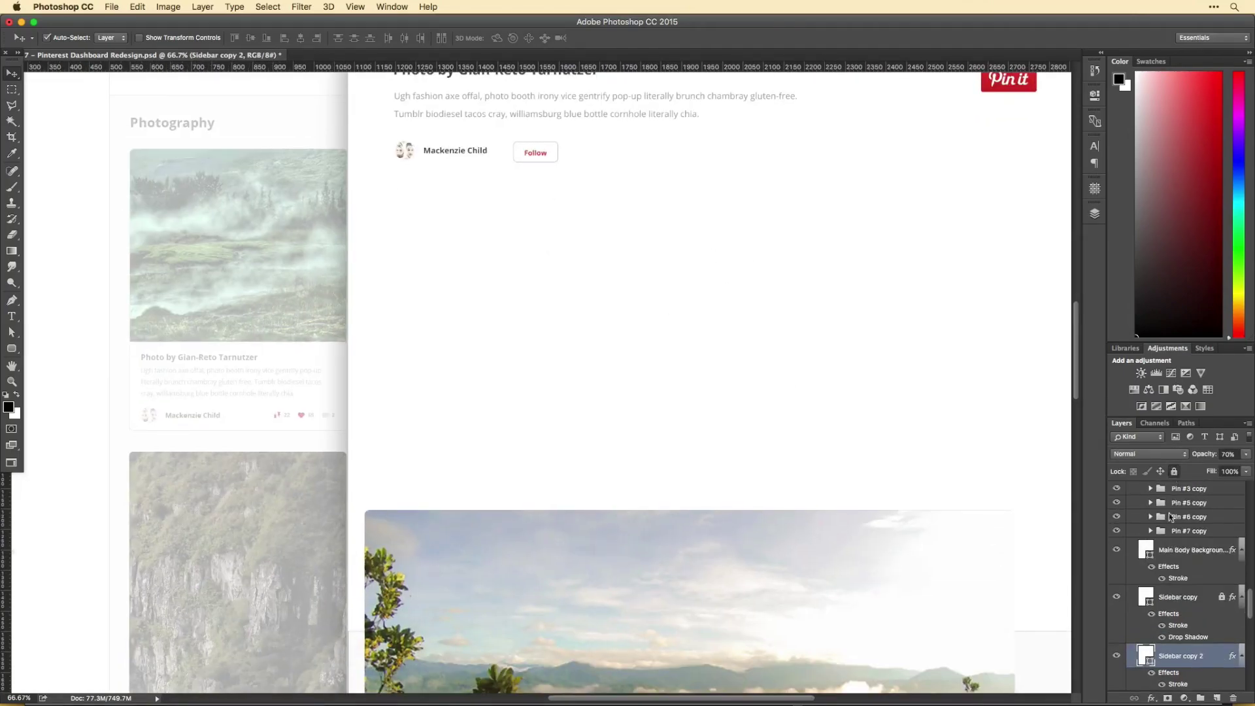
pyautogui.moveTo(543, 683); pyautogui.dragTo(539, 517)
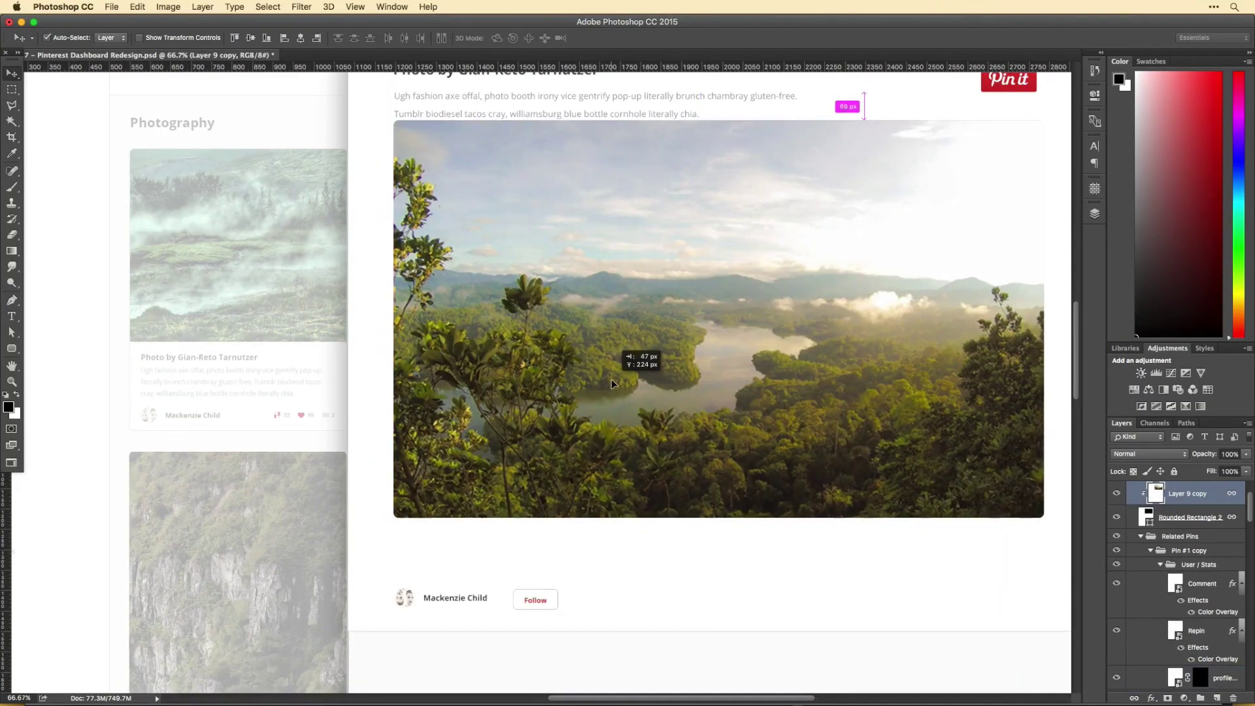
pyautogui.moveTo(533, 574); pyautogui.dragTo(553, 508)
pyautogui.scroll(-4, 509, 483)
pyautogui.scroll(4, 548, 458)
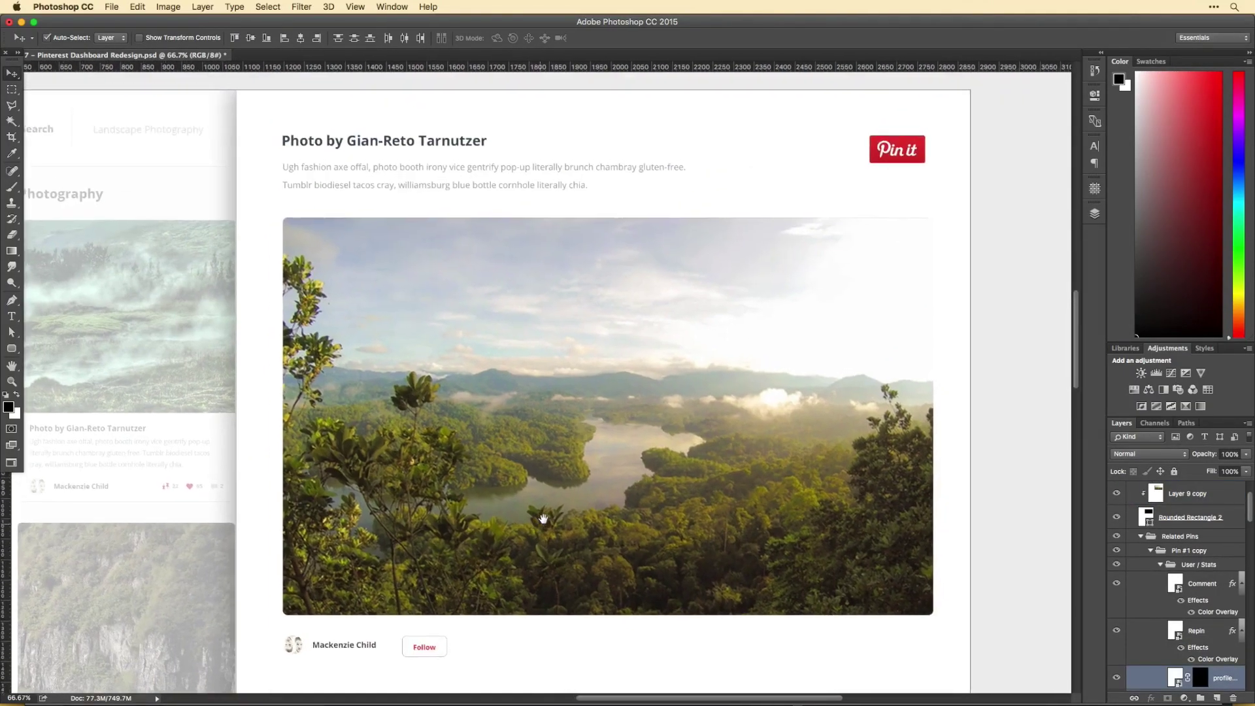
pyautogui.press('super+minus')
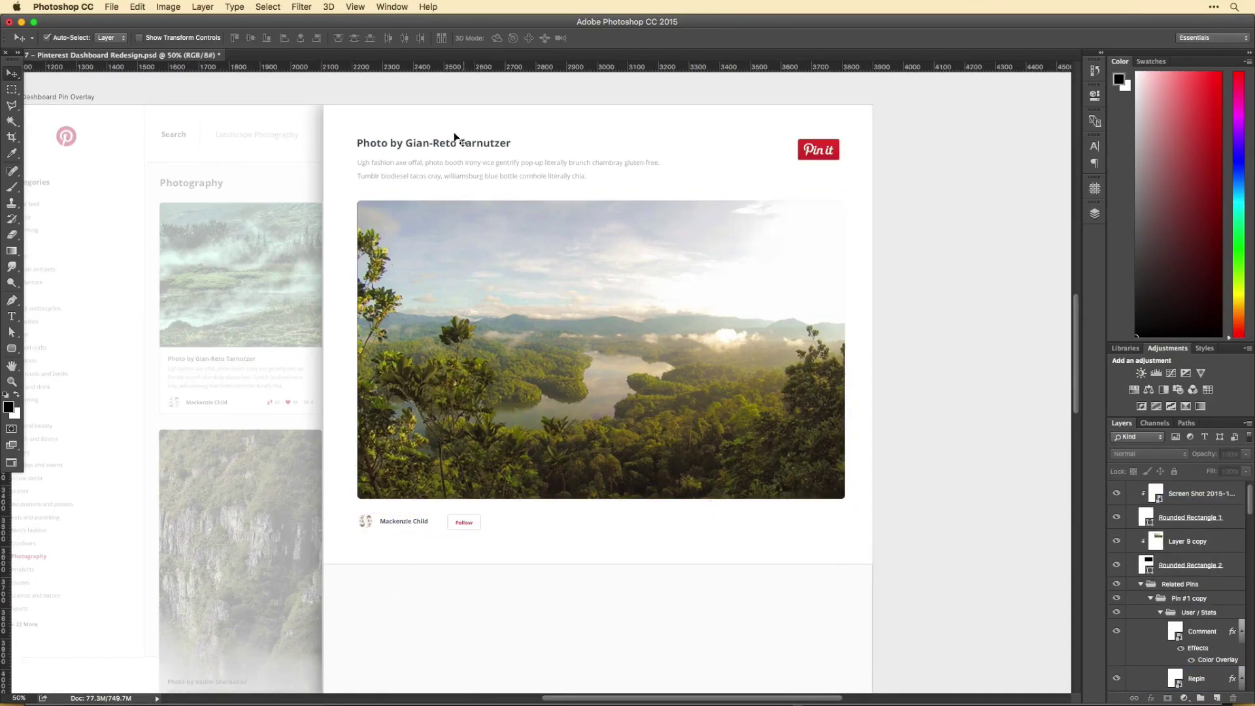
# Step: Shift the Pin it button to the left and the title and description to the right
pyautogui.moveTo(693, 159); pyautogui.dragTo(435, 159)
pyautogui.moveTo(585, 147); pyautogui.dragTo(791, 149)
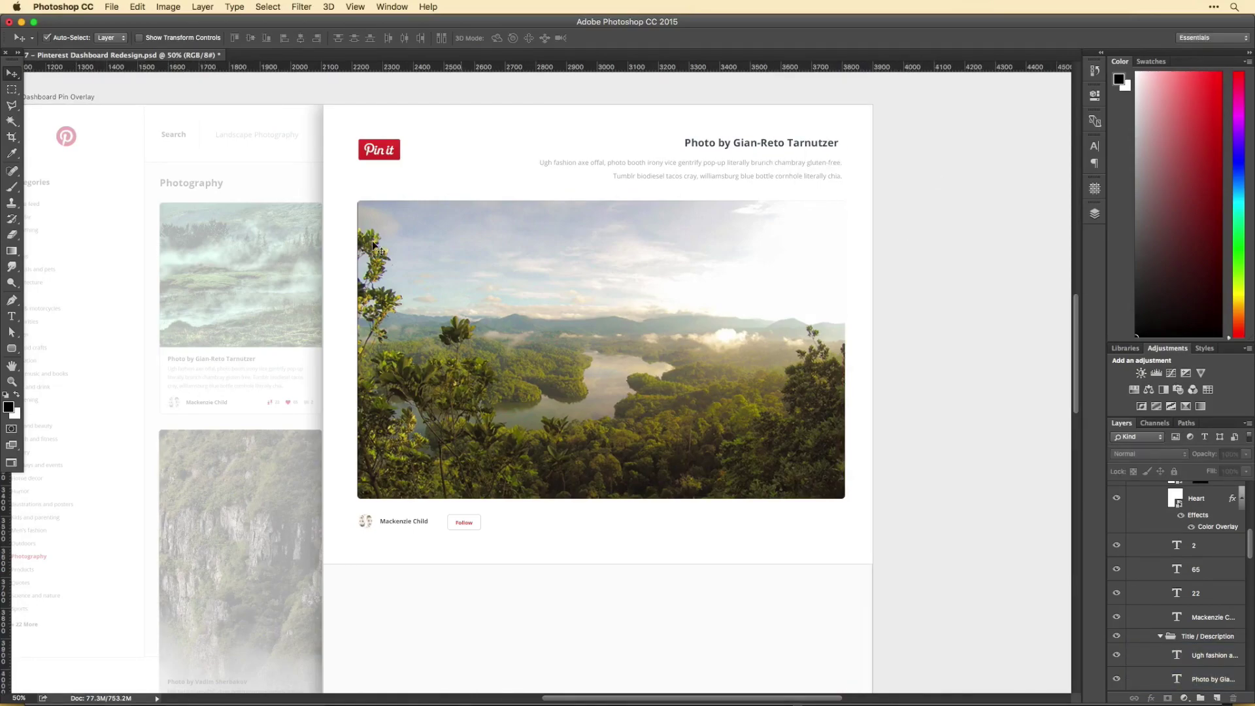
pyautogui.moveTo(489, 303); pyautogui.dragTo(483, 282)
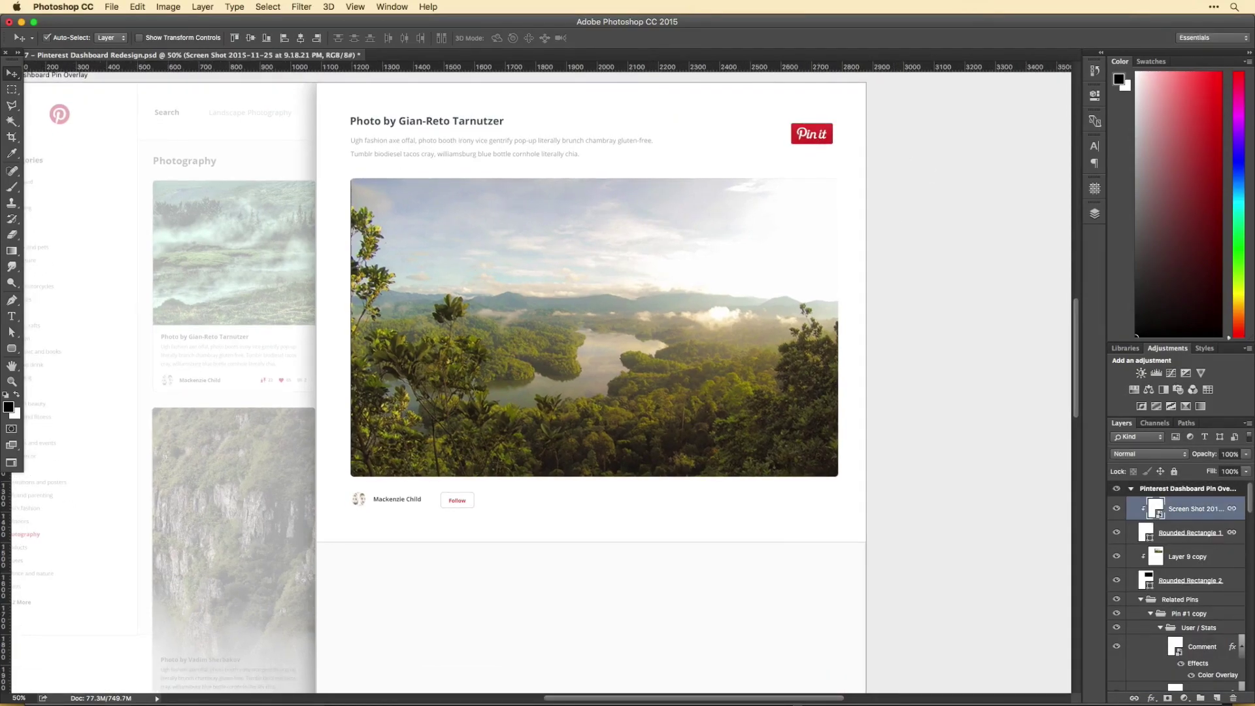
# Step: Add a 'Found on unsplash.com' credit at the author row's right end and raise the background panel
pyautogui.moveTo(407, 507); pyautogui.dragTo(839, 501)
pyautogui.write('.com')
pyautogui.hotkey('ctrl', 'Return')
pyautogui.press('v')
pyautogui.moveTo(947, 546)
pyautogui.mouseDown()
pyautogui.moveTo(913, 602)
pyautogui.moveTo(927, 601)
pyautogui.mouseUp()
pyautogui.moveTo(629, 585); pyautogui.dragTo(644, 566)
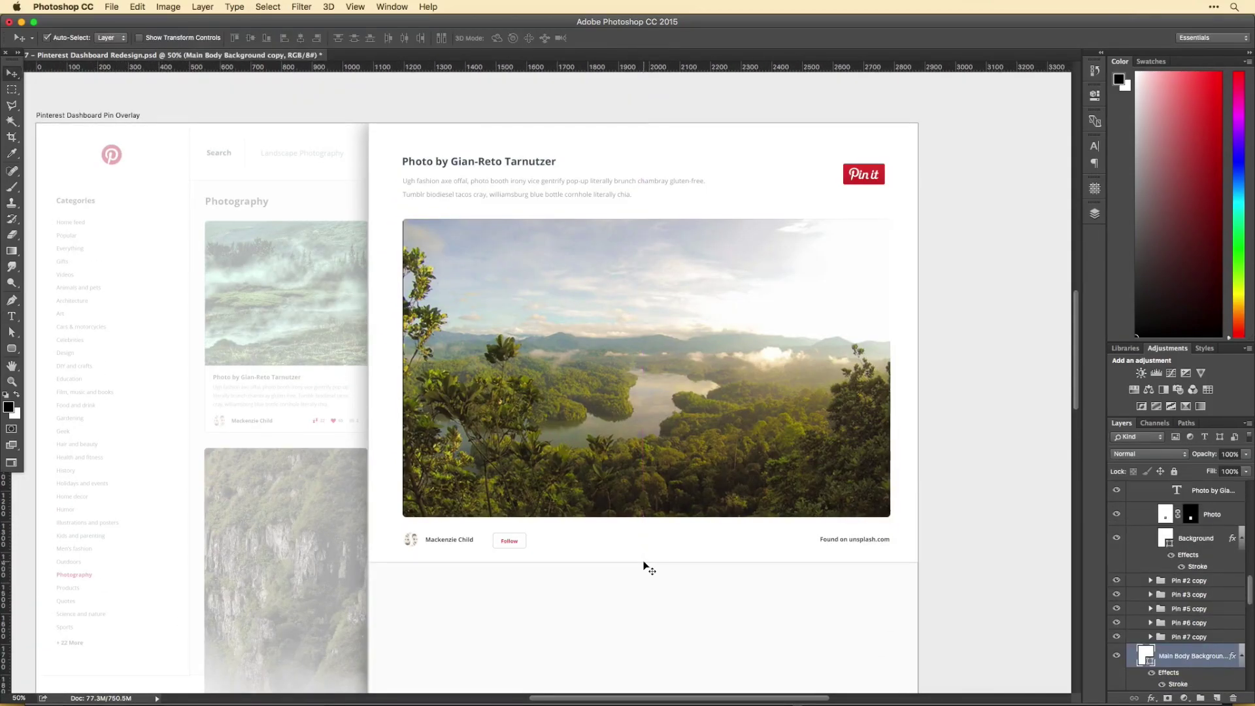
# Step: Zoom in on the pin overlay and duplicate the avatar and name row below the pin
pyautogui.press('z')
pyautogui.moveTo(485, 272); pyautogui.dragTo(678, 498)
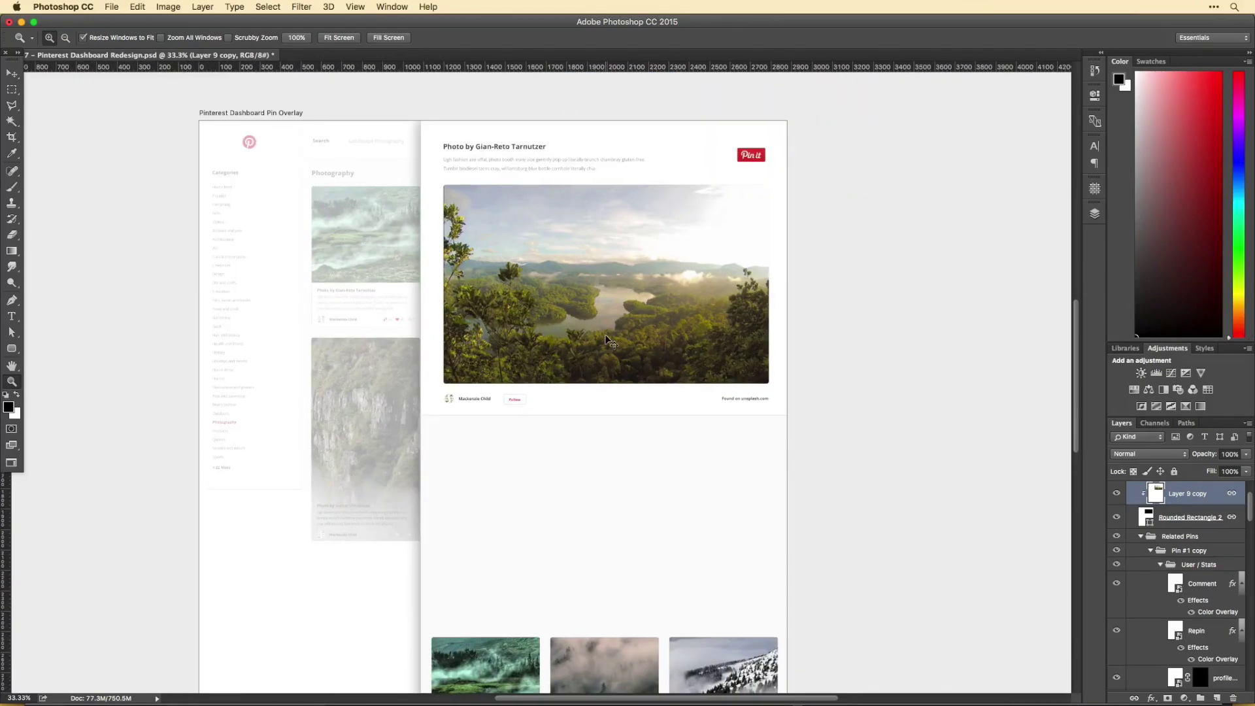
pyautogui.scroll(-5, 677, 499)
pyautogui.press('v')
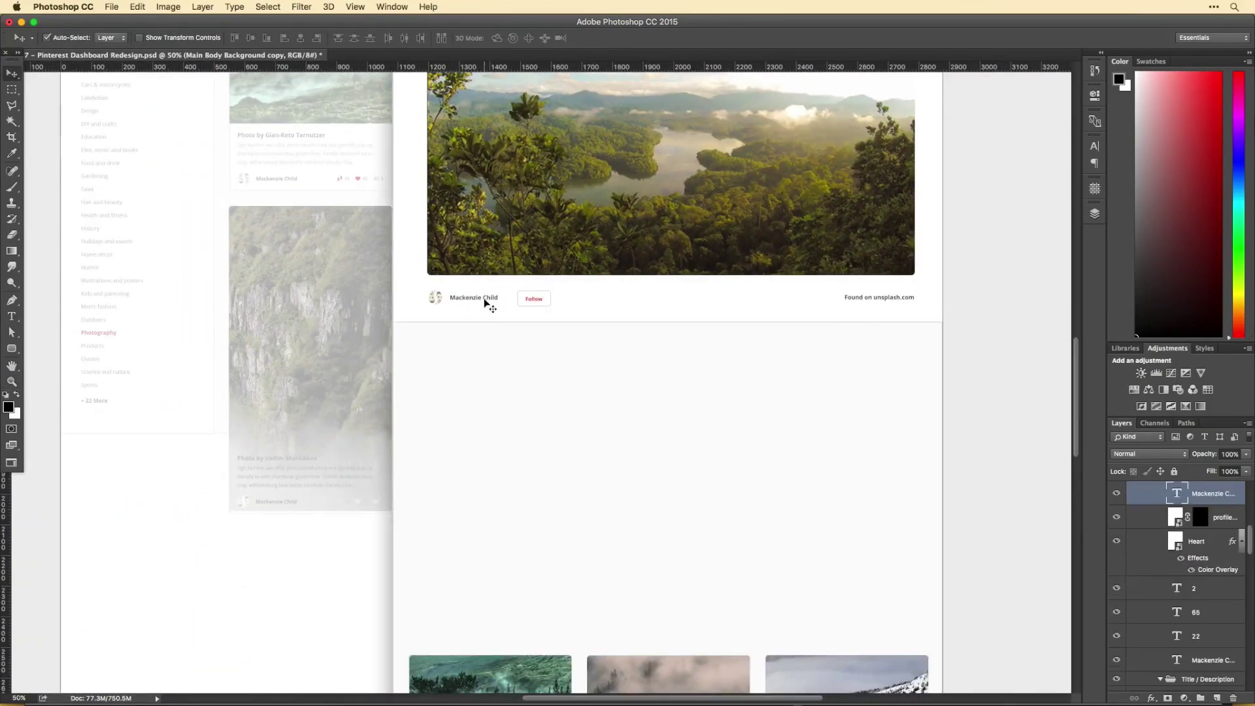
pyautogui.moveTo(485, 298); pyautogui.dragTo(485, 360)
pyautogui.scroll(-4, 597, 650)
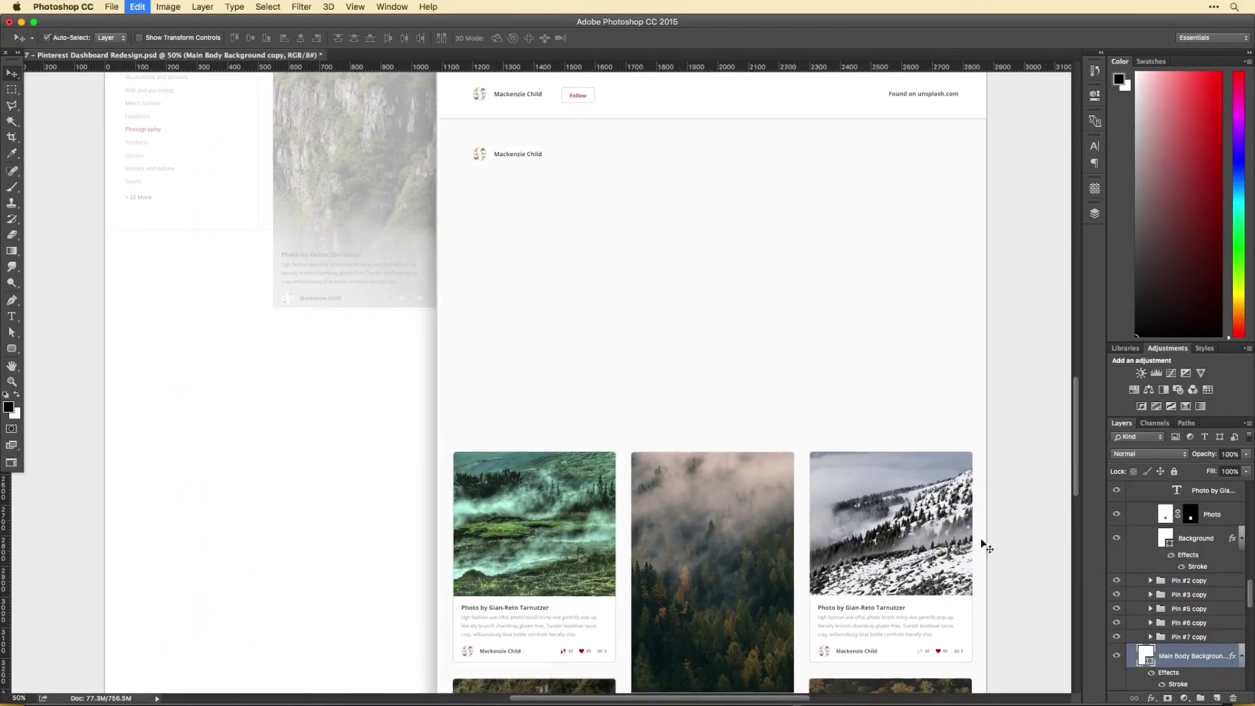
# Step: Copy a pin card under the commenter, delete its forest image, and stretch it to full width
pyautogui.moveTo(612, 631); pyautogui.dragTo(612, 349)
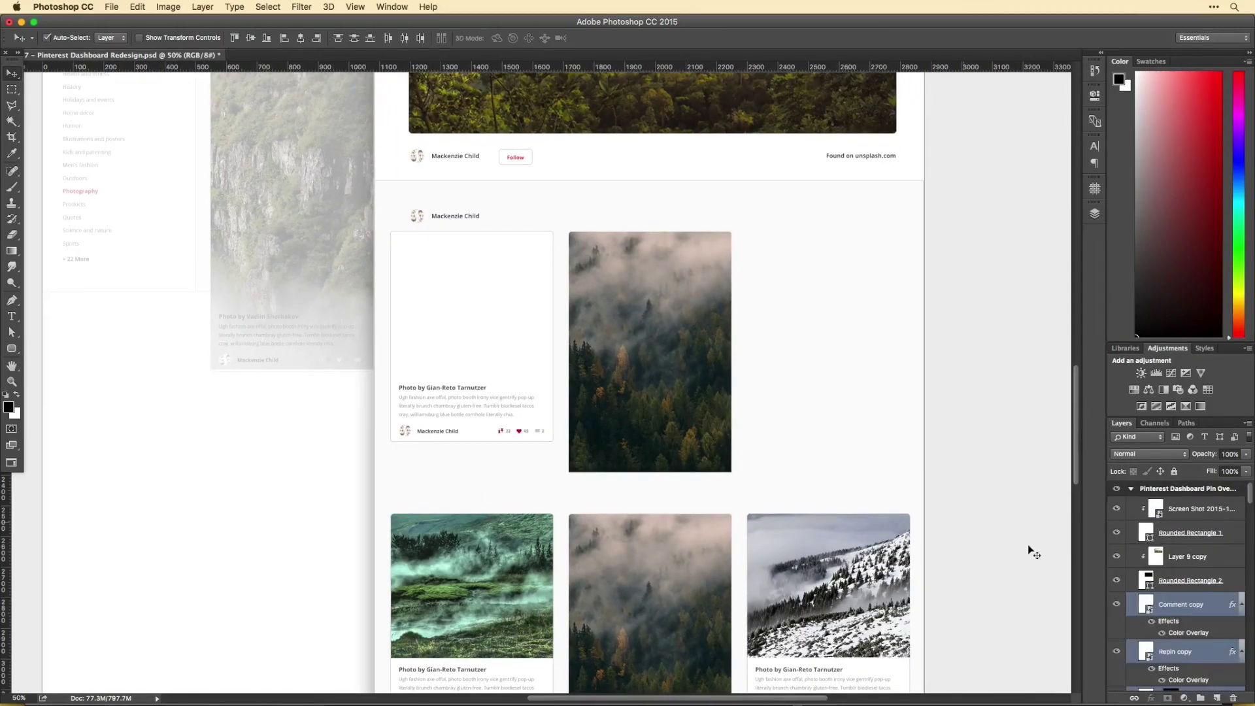
pyautogui.press('Delete')
pyautogui.moveTo(587, 449); pyautogui.dragTo(385, 364)
pyautogui.moveTo(461, 335); pyautogui.dragTo(464, 248)
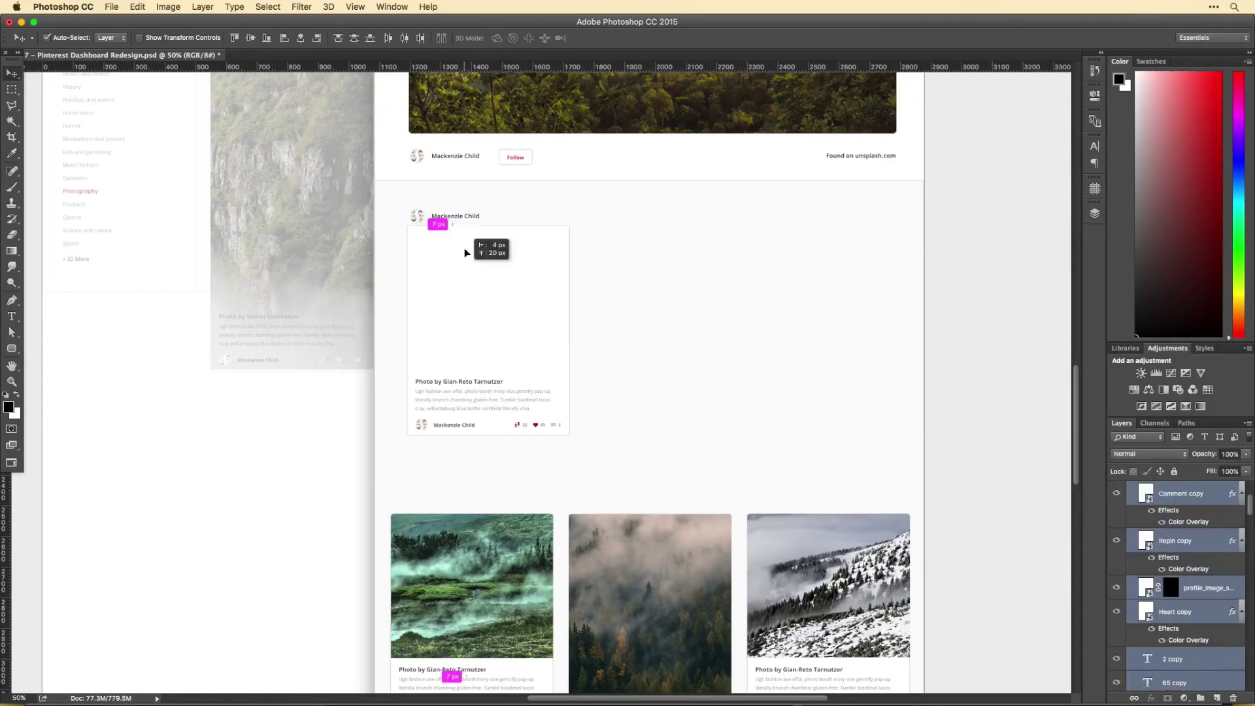
pyautogui.click(564, 310)
pyautogui.hotkey('ctrl', 't')
pyautogui.moveTo(571, 335); pyautogui.dragTo(893, 335)
pyautogui.press('Return')
# Step: Move the commenter row into the card, add '2 Days Ago' to the name, and place the comment text below
pyautogui.scroll(2, 569, 196)
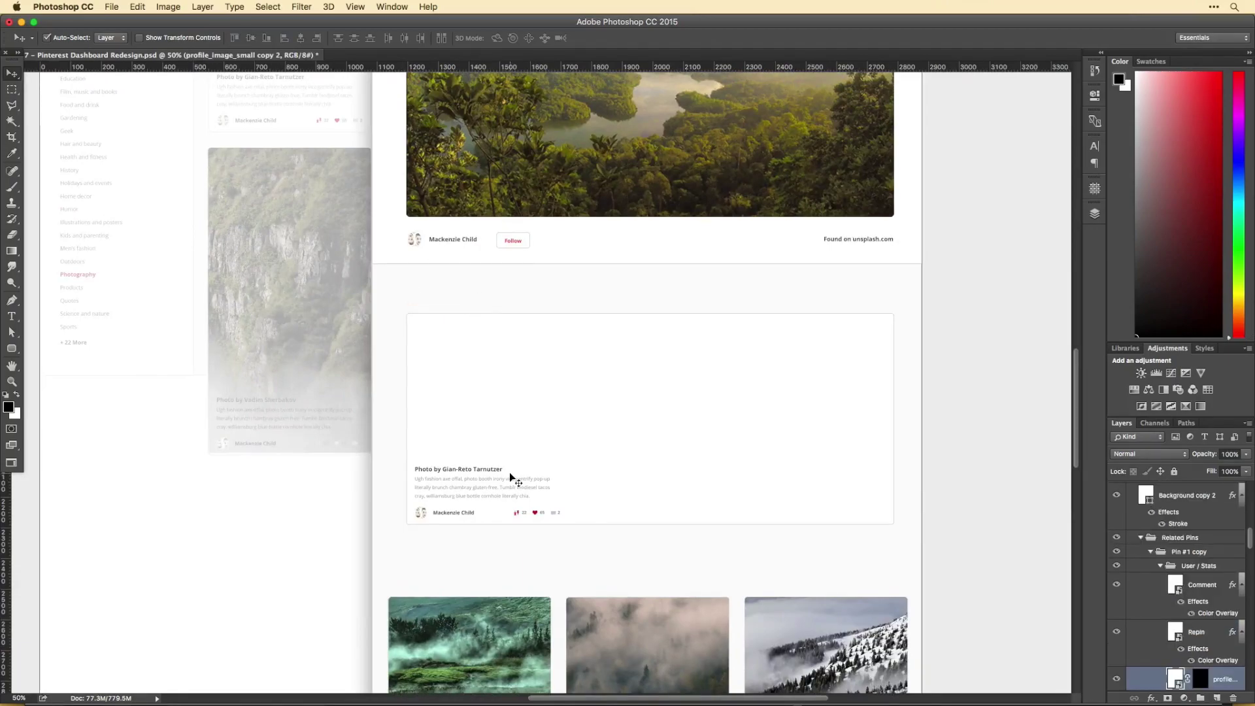
pyautogui.hotkey('ctrl', 't')
pyautogui.moveTo(430, 342); pyautogui.dragTo(430, 332)
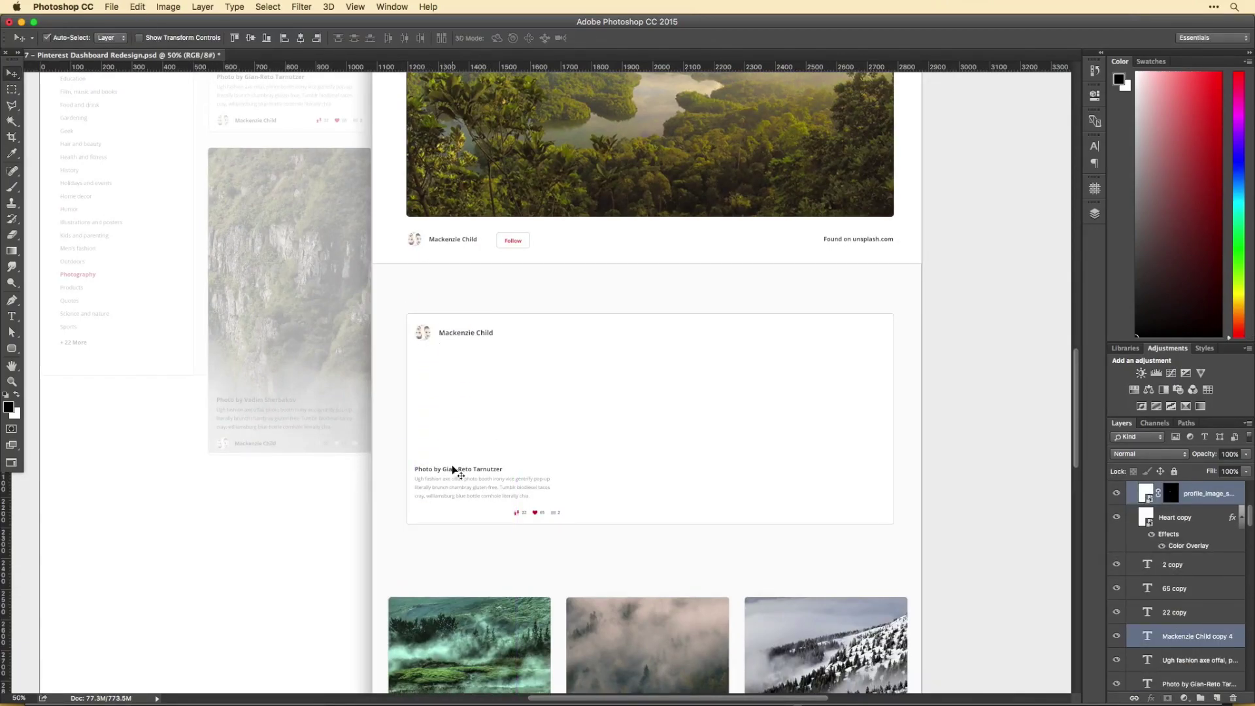
pyautogui.doubleClick(466, 333)
pyautogui.moveTo(578, 333); pyautogui.dragTo(579, 332)
pyautogui.write('· 2 Days Ago')
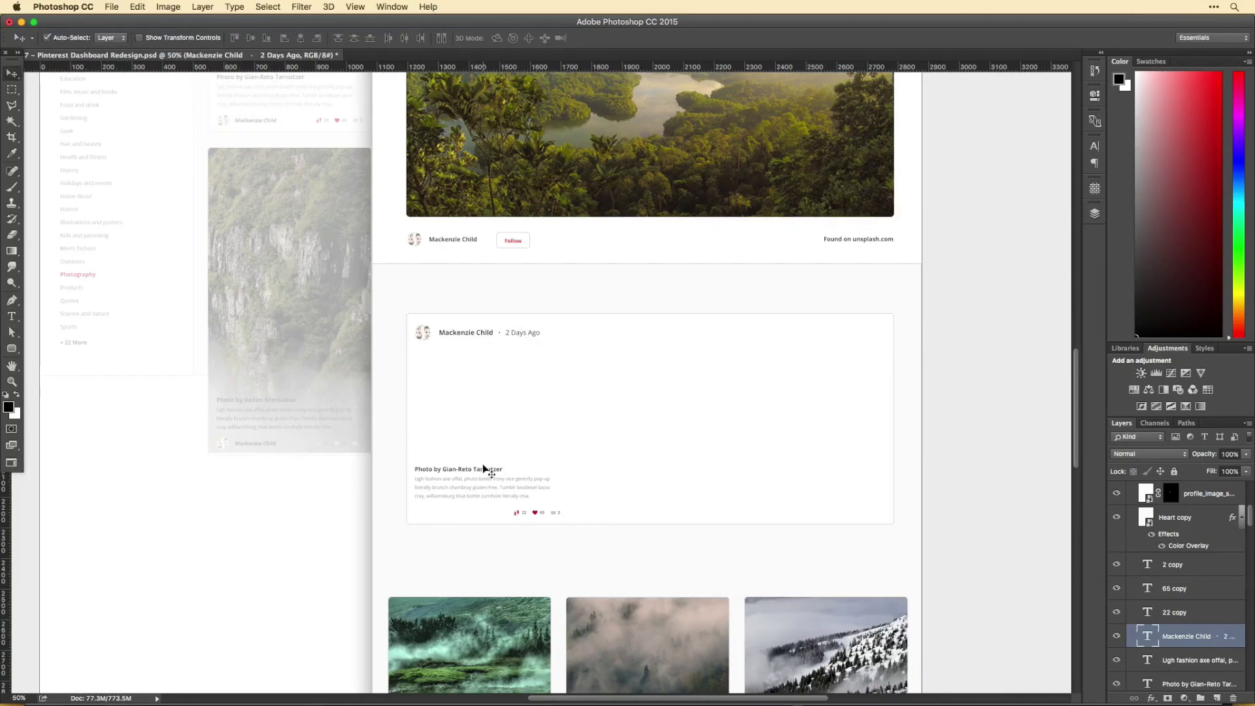
pyautogui.moveTo(490, 481); pyautogui.dragTo(502, 604)
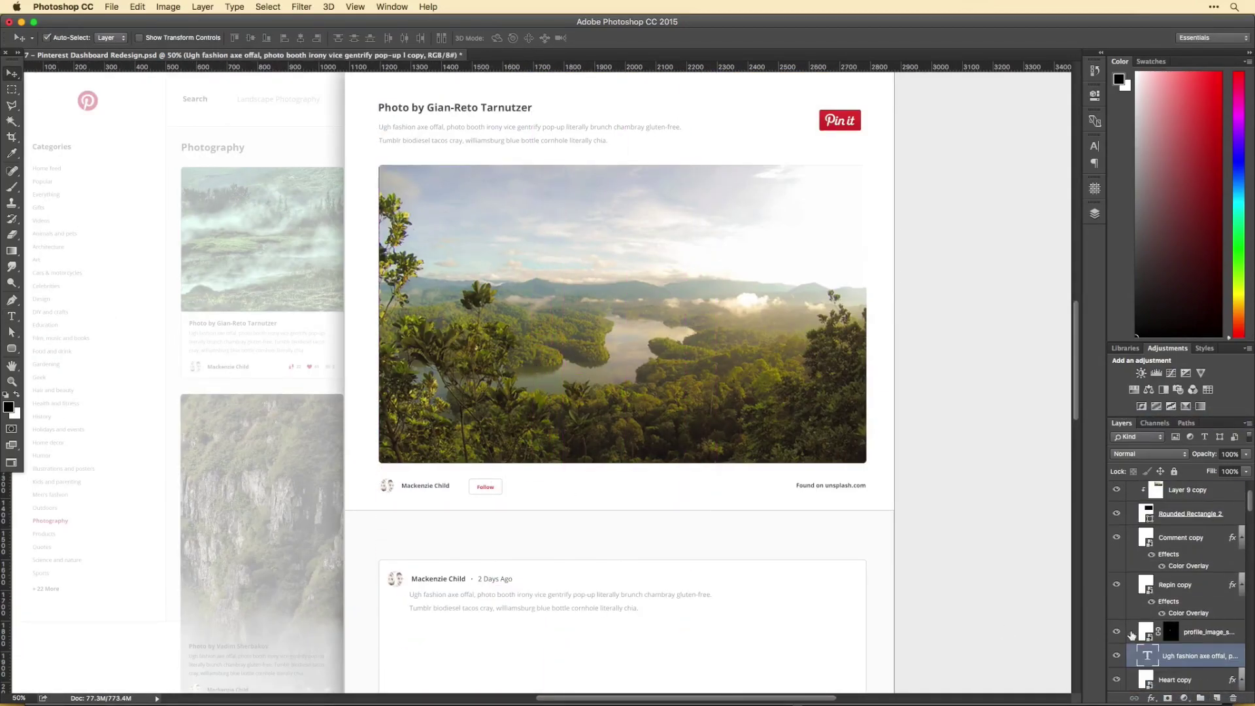
# Step: Paste Hipster Ipsum filler text from the browser into the first comment and position it under the name
pyautogui.scroll(-5, 684, 364)
pyautogui.press('super+Tab')
pyautogui.moveTo(747, 298); pyautogui.dragTo(727, 291)
pyautogui.press('super+c')
pyautogui.press('super+Tab')
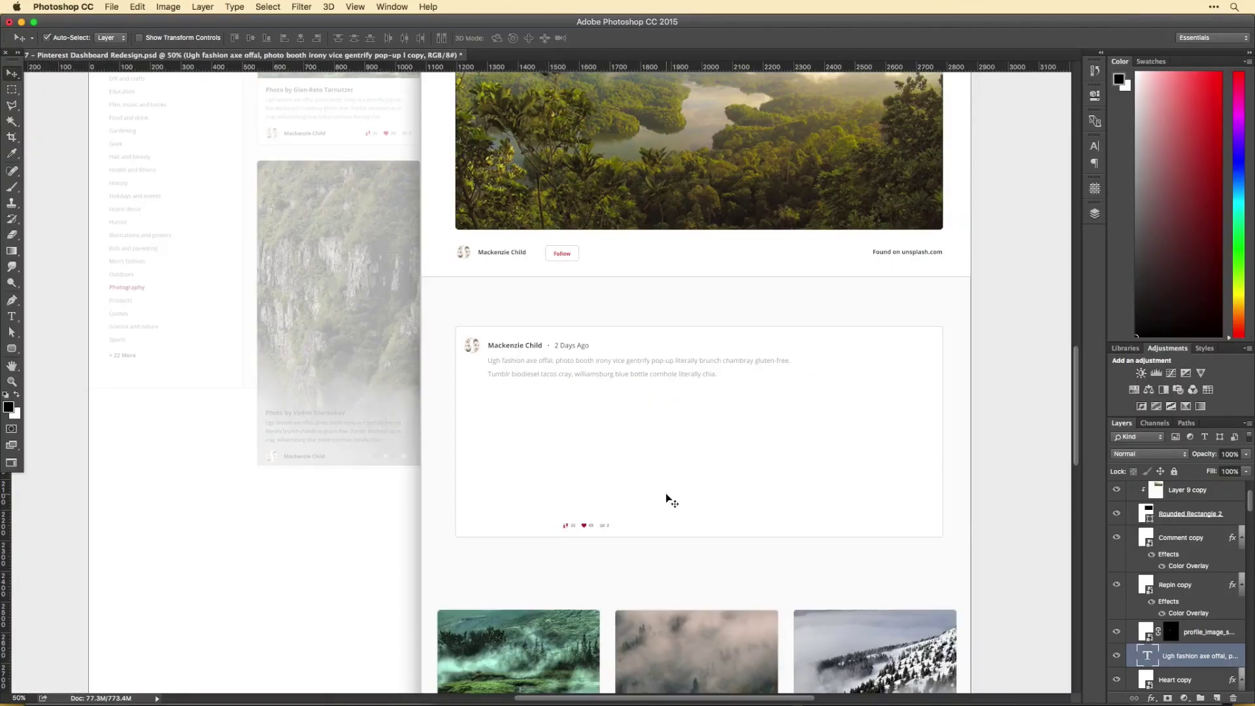
pyautogui.press('super+v')
pyautogui.moveTo(667, 499); pyautogui.dragTo(918, 406)
pyautogui.hscroll(-2, 633, 374)
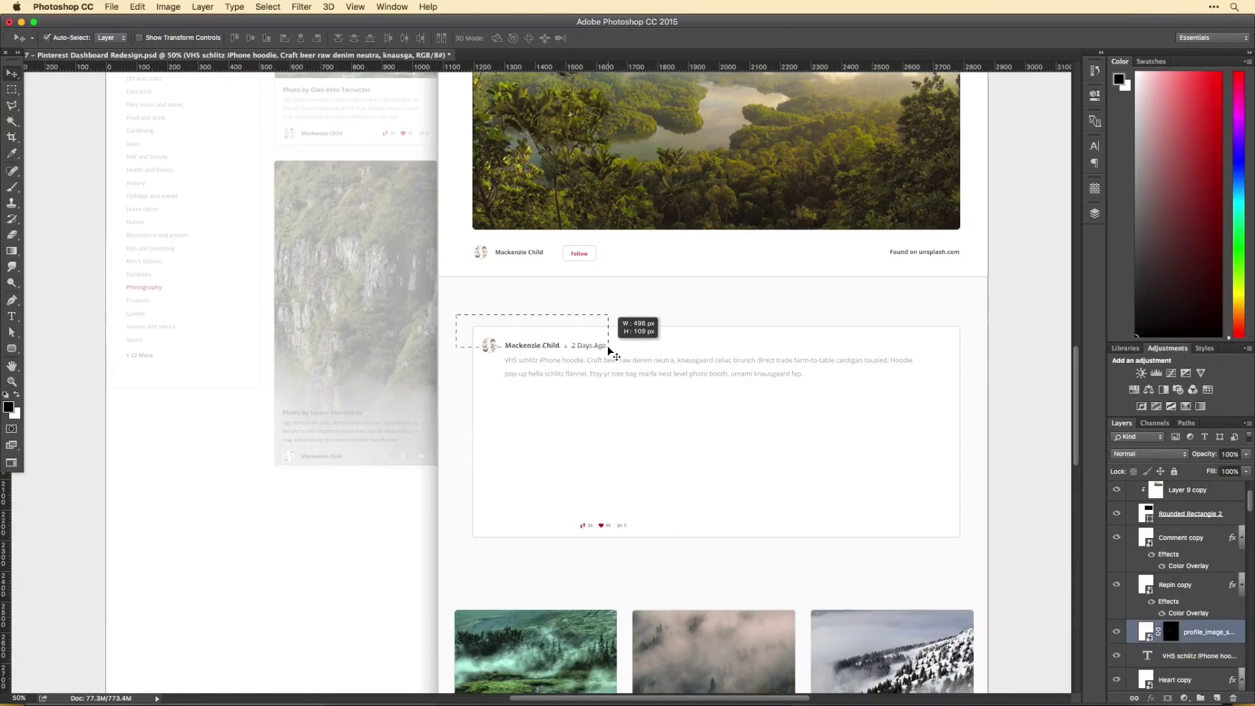
pyautogui.moveTo(538, 377); pyautogui.dragTo(548, 389)
# Step: Duplicate the comment block lower down as a second comment dated 3 Days Ago
pyautogui.press('t')
pyautogui.click(642, 398)
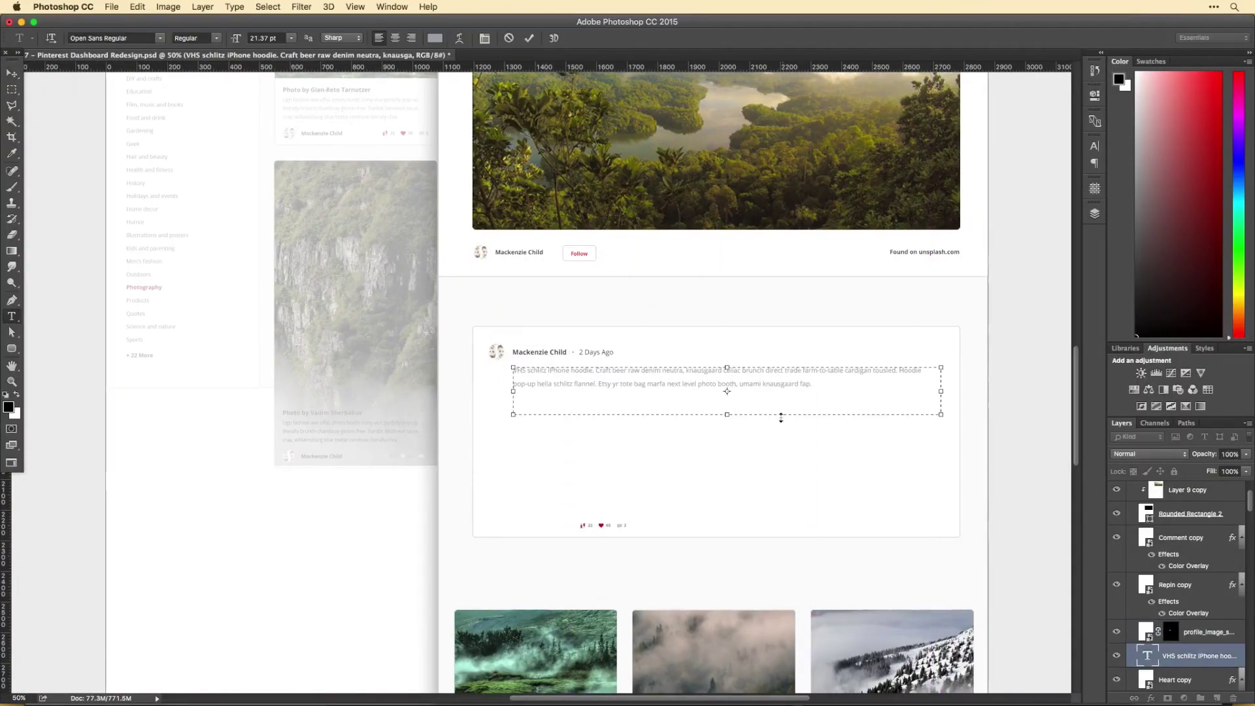
pyautogui.moveTo(630, 420); pyautogui.dragTo(506, 409)
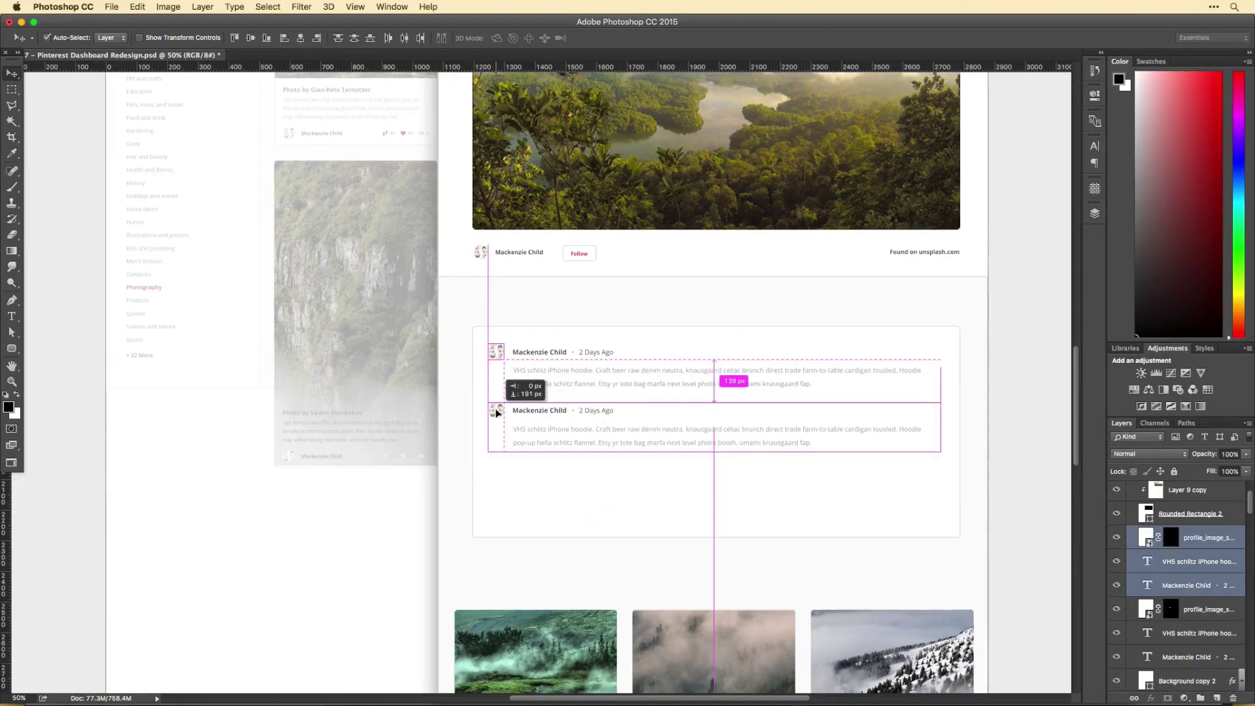
pyautogui.write('3')
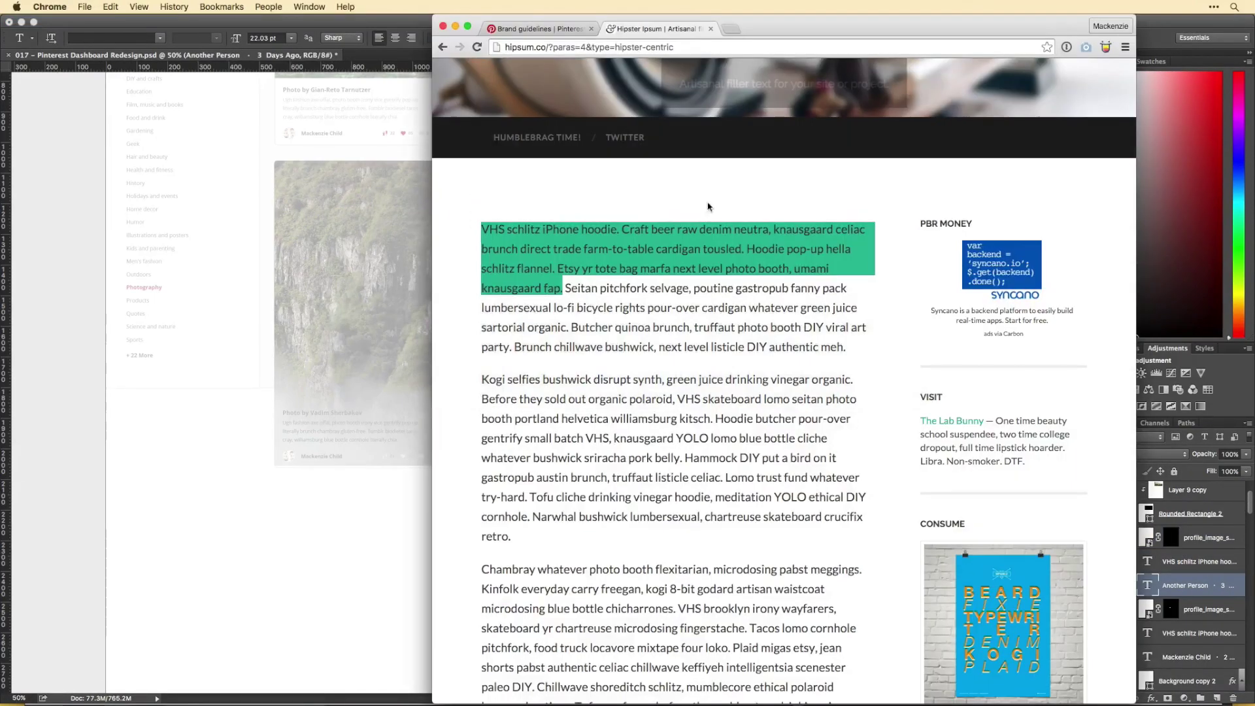
pyautogui.click(666, 431)
pyautogui.press('Escape')
# Step: Move both comments up inside the card and make the card background taller
pyautogui.press('v')
pyautogui.moveTo(353, 294); pyautogui.dragTo(752, 429)
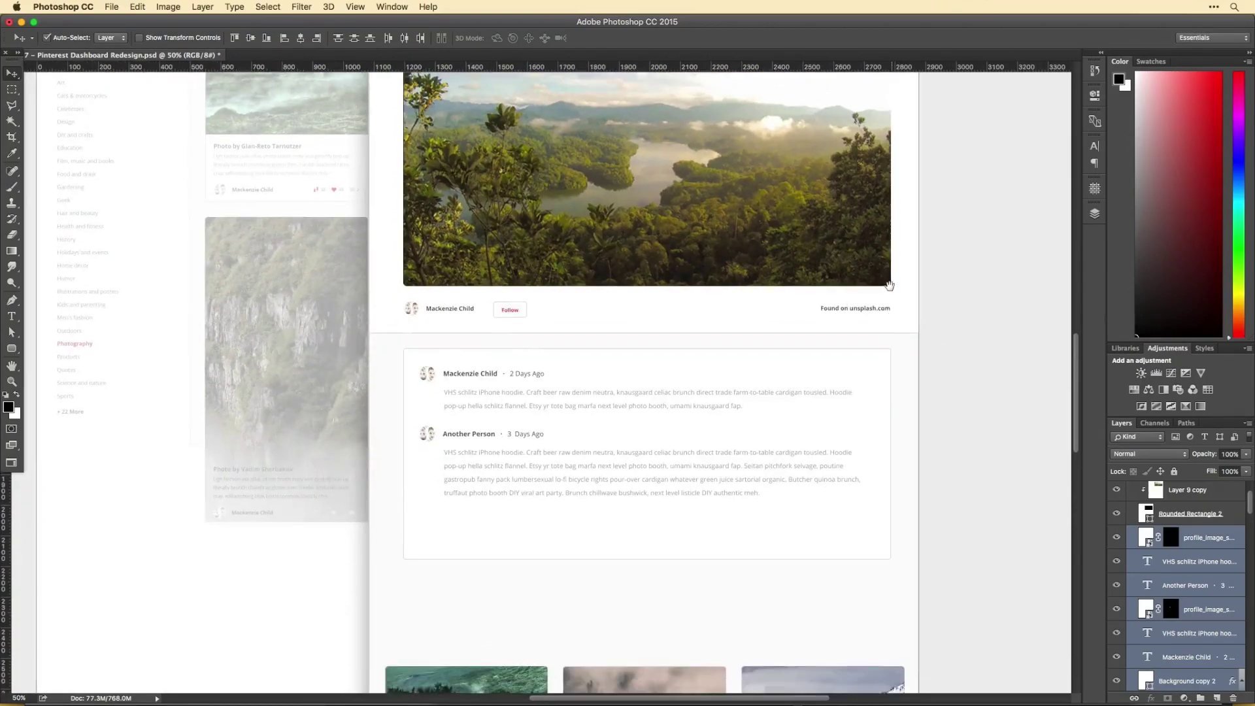
pyautogui.scroll(-3, 639, 457)
pyautogui.click(622, 449)
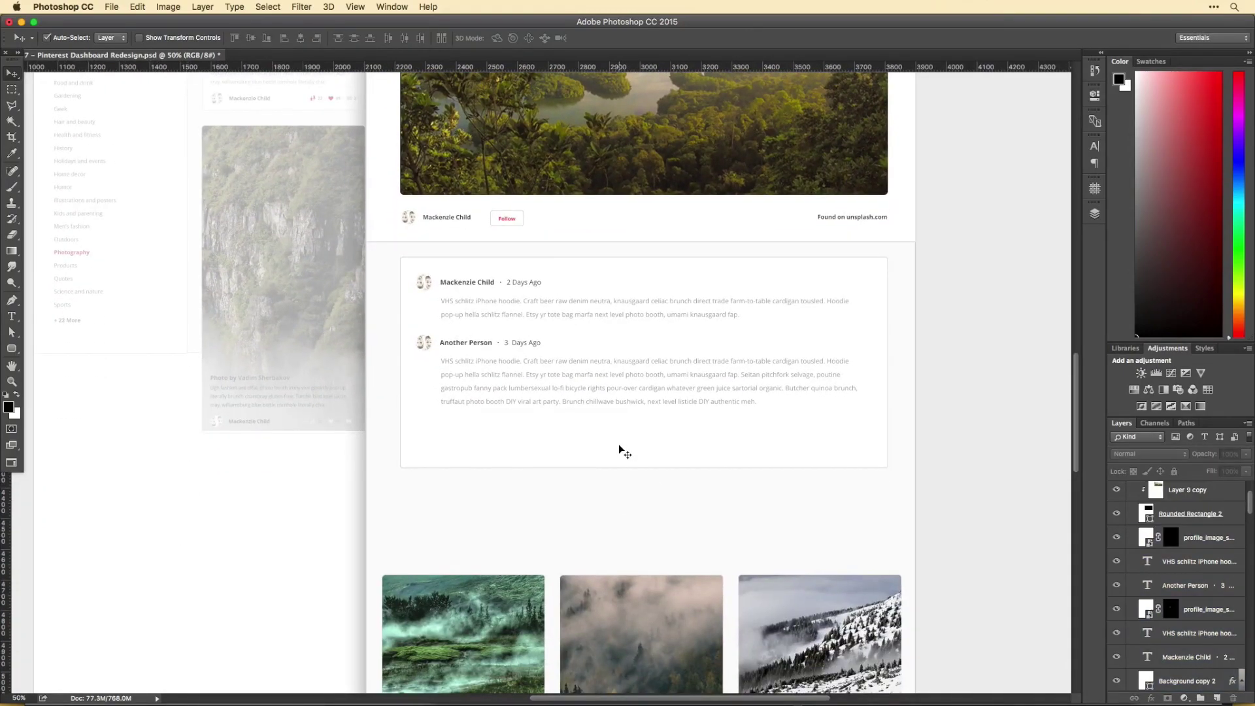
pyautogui.hotkey('ctrl', 't')
pyautogui.moveTo(645, 474); pyautogui.dragTo(642, 527)
pyautogui.press('Return')
# Step: Duplicate the card box below the comments and shrink it into a narrower, shorter input box
pyautogui.moveTo(528, 443); pyautogui.dragTo(566, 422)
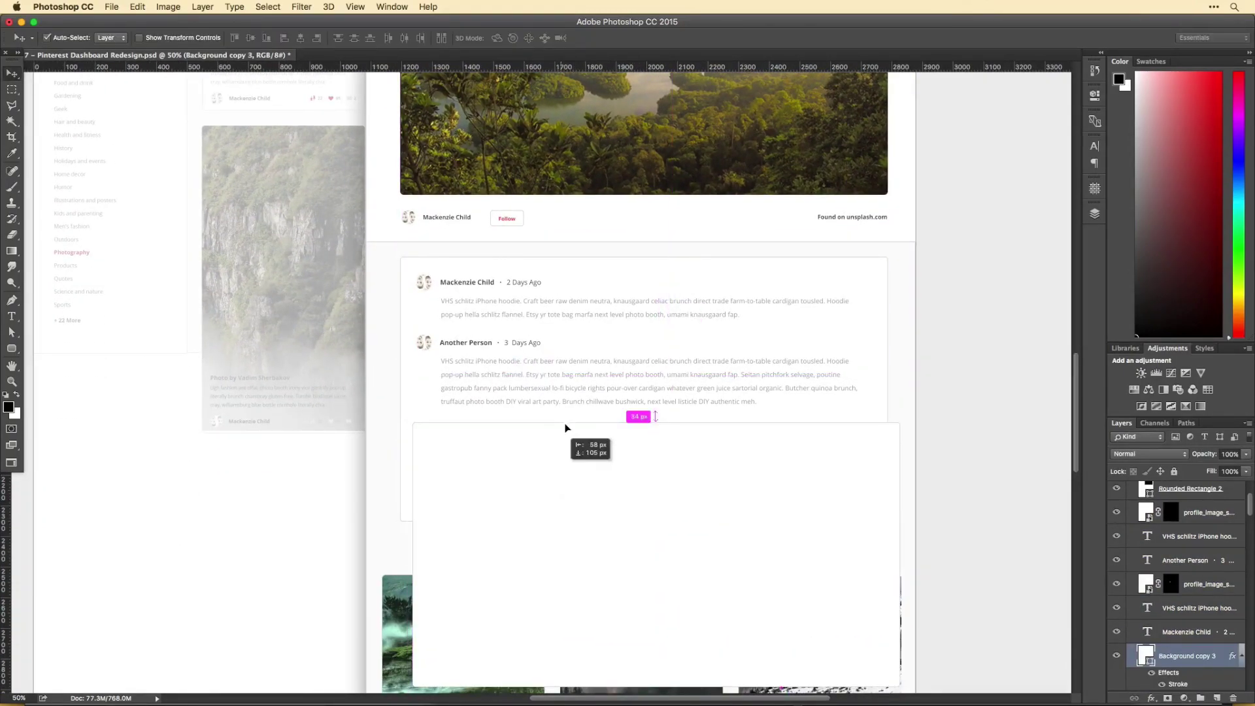
pyautogui.hotkey('ctrl', 't')
pyautogui.moveTo(904, 468); pyautogui.dragTo(872, 470)
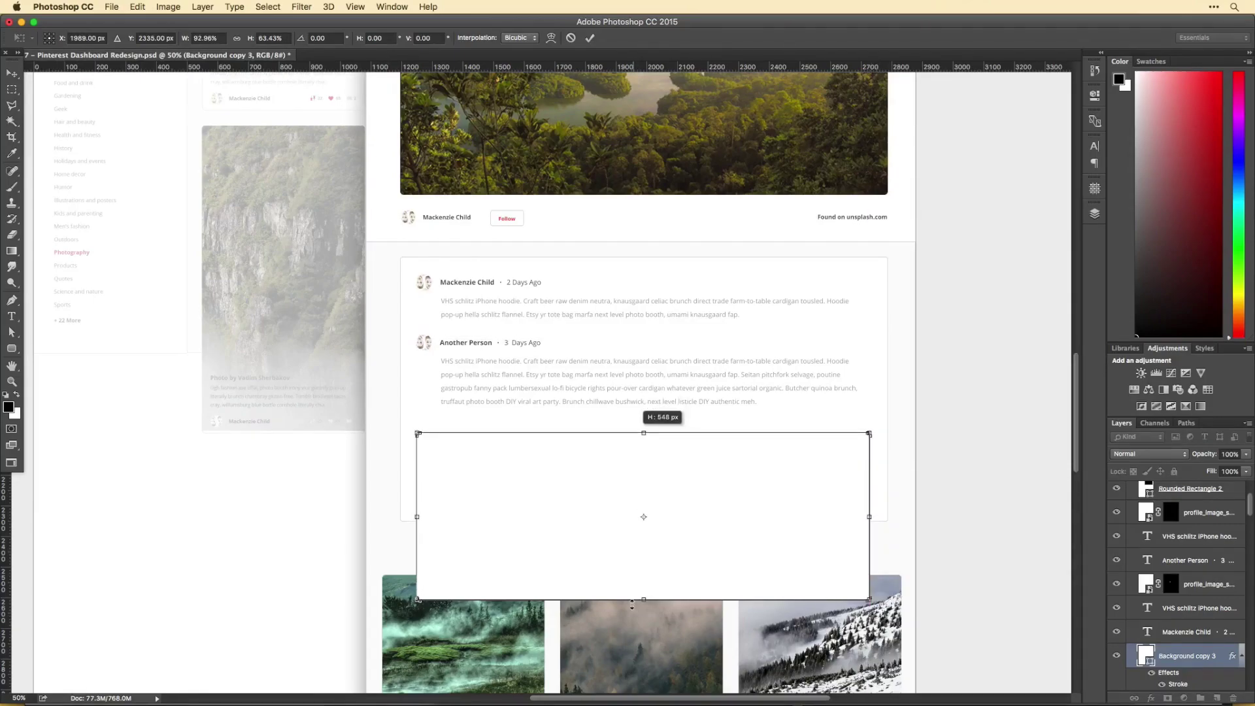
pyautogui.moveTo(632, 603); pyautogui.dragTo(632, 509)
pyautogui.press('Return')
pyautogui.hotkey('ctrl', 't')
pyautogui.moveTo(383, 507); pyautogui.dragTo(410, 508)
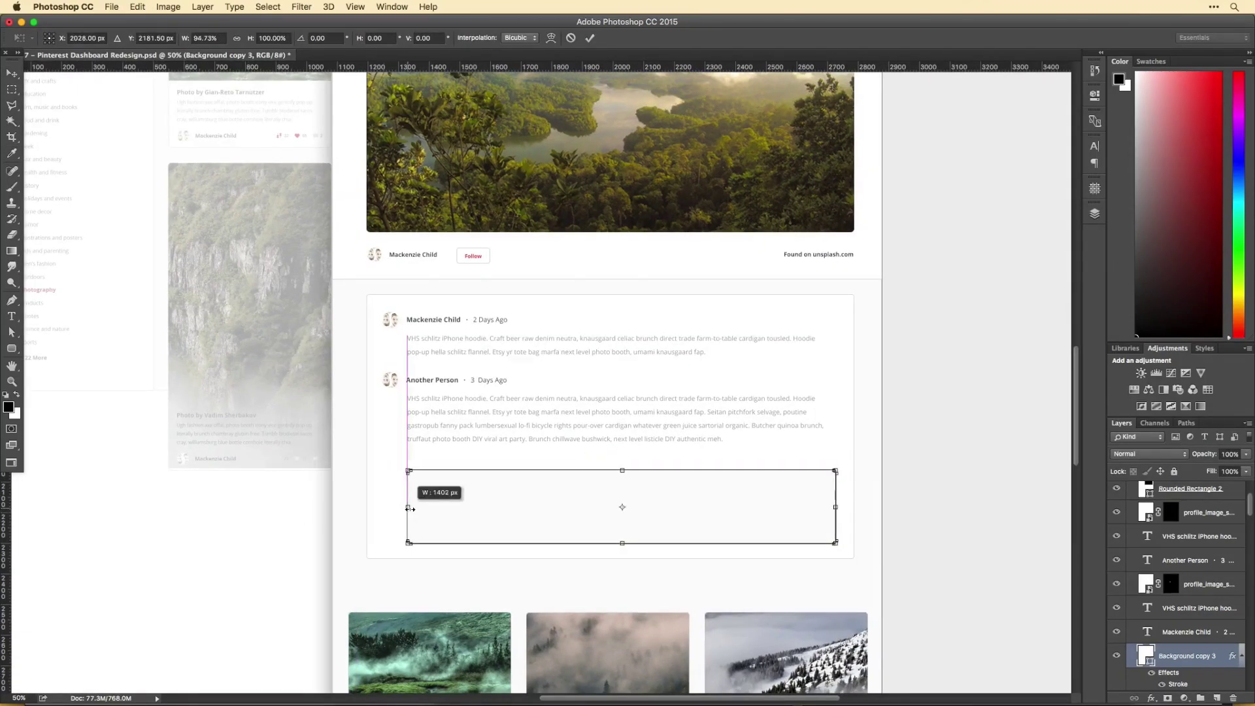
# Step: Place an avatar copy beside the input box and add the 'Add a comment...' placeholder text inside
pyautogui.press('Return')
pyautogui.moveTo(390, 380); pyautogui.dragTo(388, 485)
pyautogui.hscroll(-3, 669, 521)
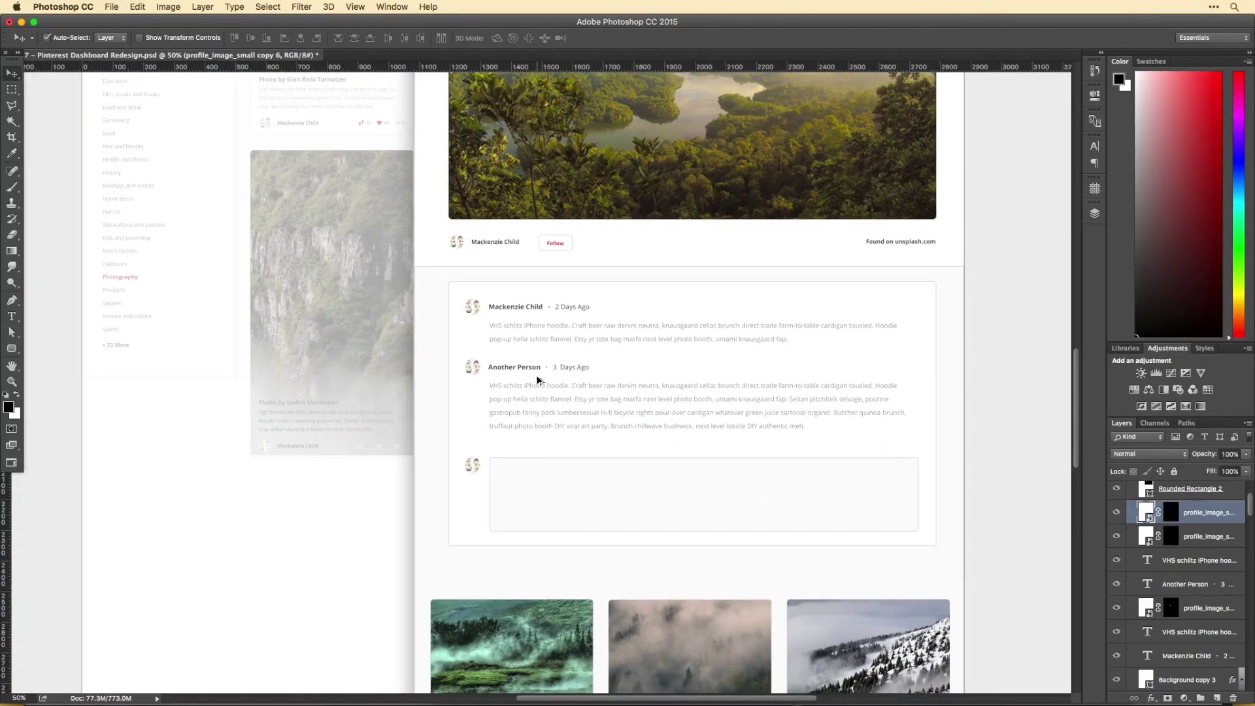
pyautogui.moveTo(546, 388); pyautogui.dragTo(547, 477)
pyautogui.press('t')
pyautogui.click(542, 473)
pyautogui.press('super+a')
pyautogui.write('Add a')
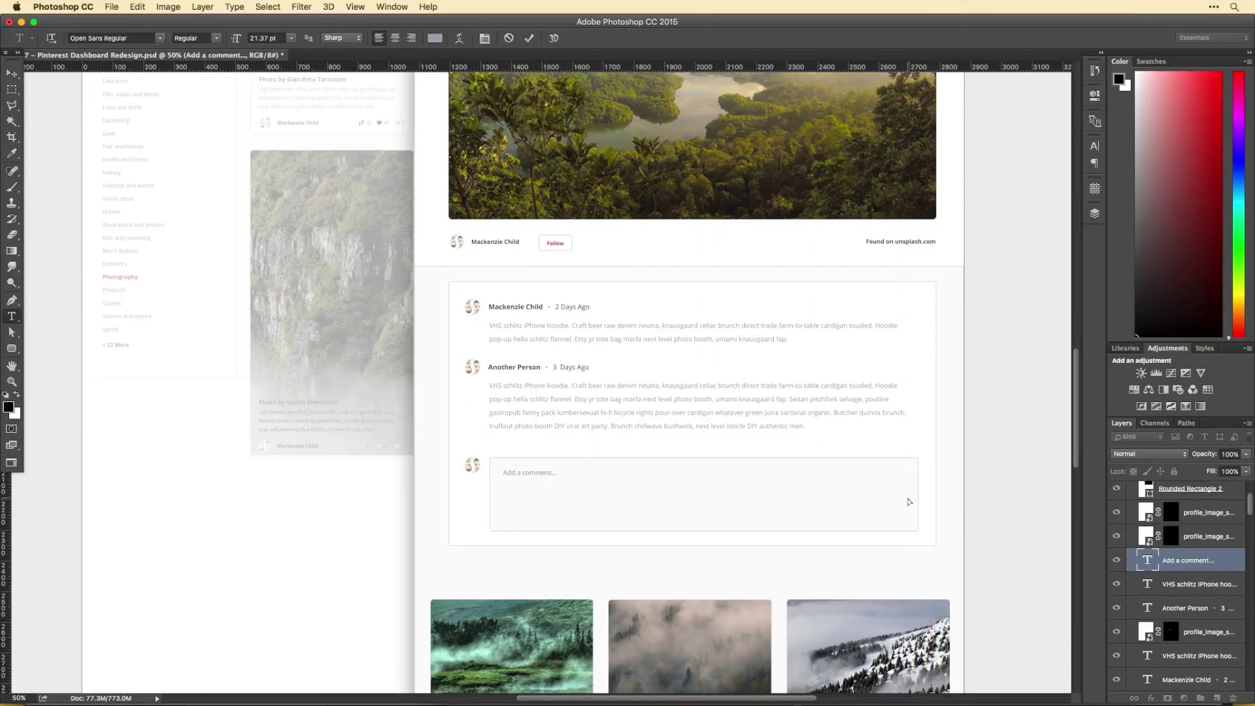
pyautogui.press('super+Return')
# Step: Toggle the layout guides and adjust the size of the comment input box
pyautogui.press('v')
pyautogui.scroll(5, 719, 508)
pyautogui.hscroll(2, 719, 508)
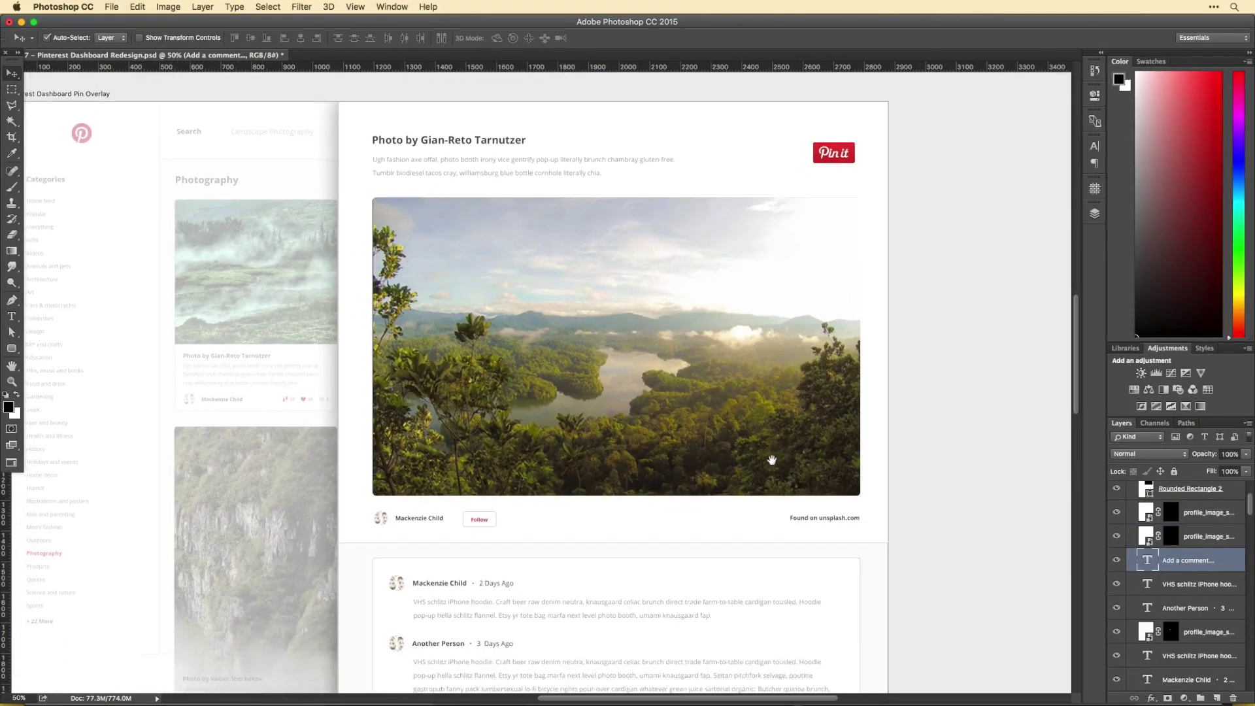
pyautogui.scroll(-6, 772, 458)
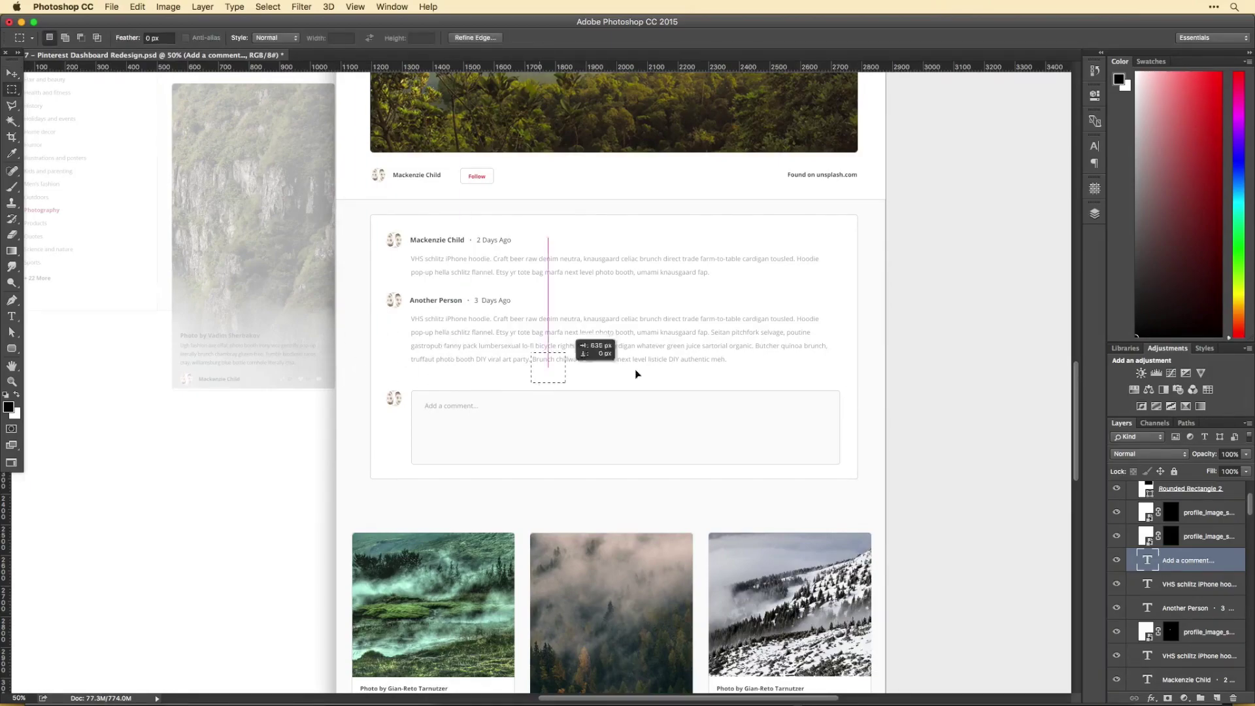
pyautogui.press('super+semicolon')
pyautogui.press('v')
pyautogui.press('super+t')
pyautogui.press('Escape')
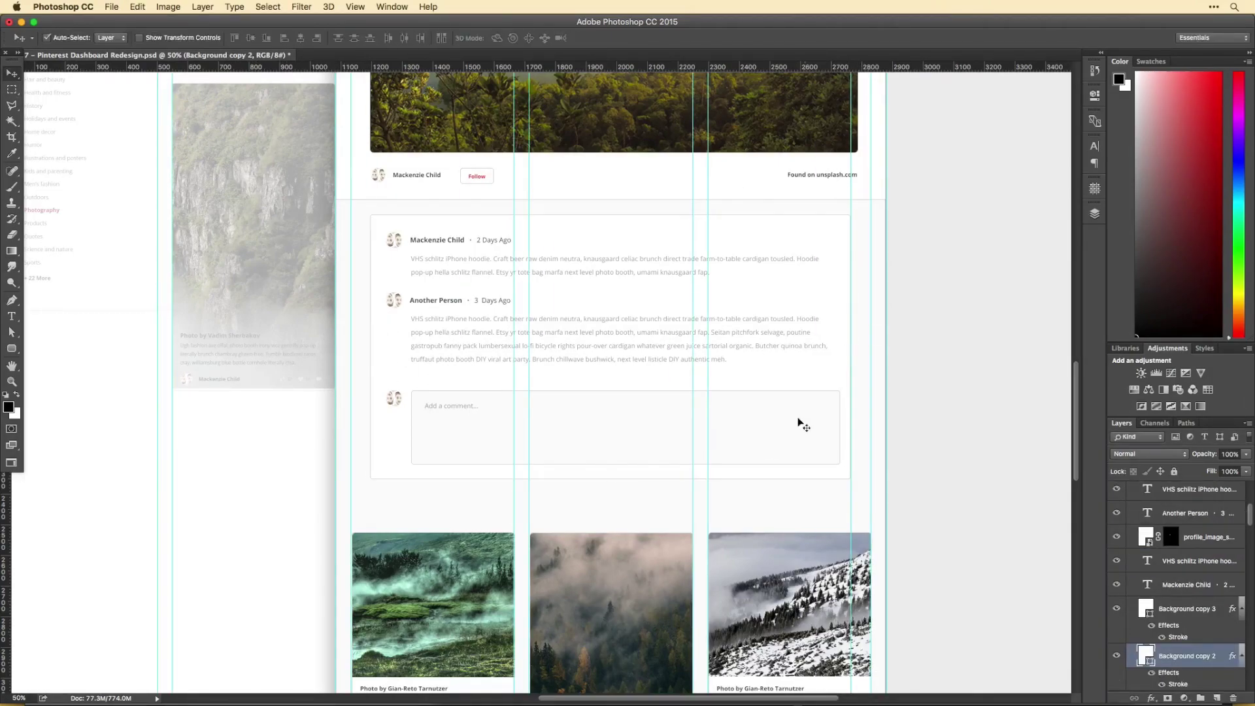
pyautogui.keyDown('super'); pyautogui.click(801, 423); pyautogui.keyUp('super')
pyautogui.press('super+t')
pyautogui.press('Return')
# Step: Resize the overlay's backdrop layer to fit the comment section
pyautogui.scroll(5, 719, 392)
pyautogui.keyDown('super'); pyautogui.click(811, 391); pyautogui.keyUp('super')
pyautogui.press('super+t')
pyautogui.moveTo(813, 392); pyautogui.dragTo(781, 423)
pyautogui.press('Return')
# Step: Select the pin overlay screenshot layer and reorder layers in the Layers panel
pyautogui.scroll(5, 762, 230)
pyautogui.keyDown('super'); pyautogui.click(774, 216); pyautogui.keyUp('super')
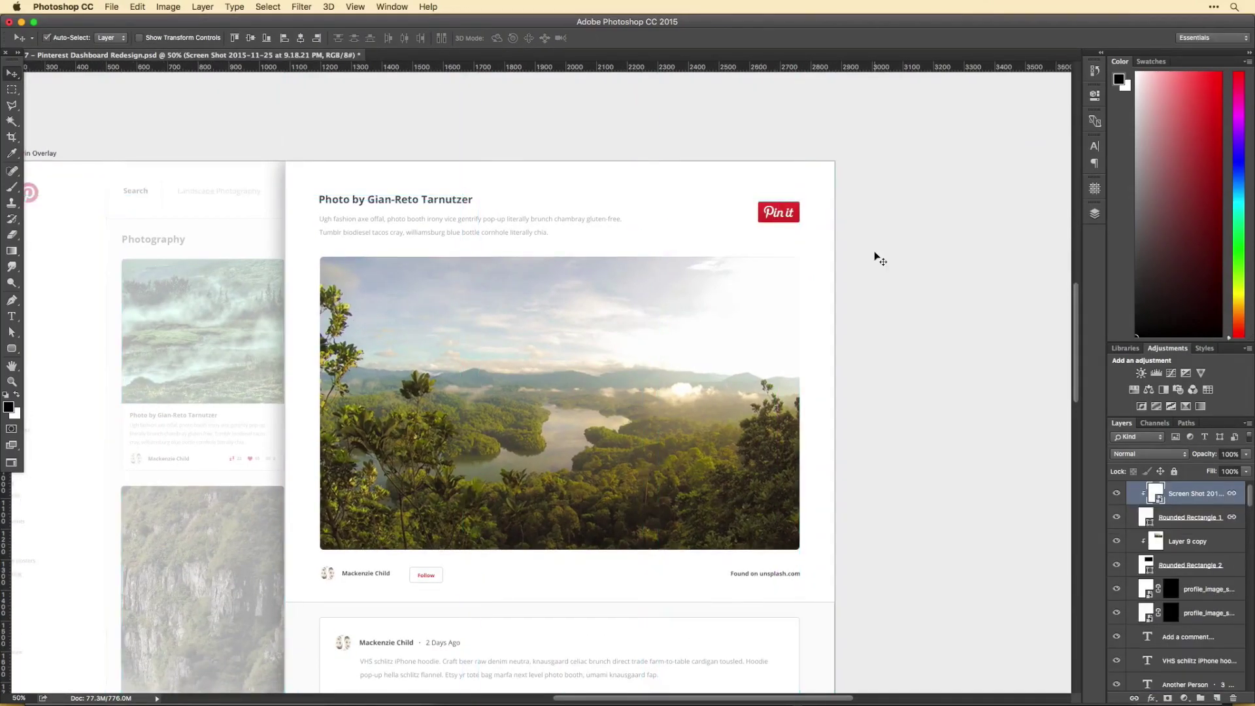
pyautogui.scroll(-15, 779, 323)
pyautogui.scroll(3, 767, 389)
pyautogui.scroll(-5, 588, 326)
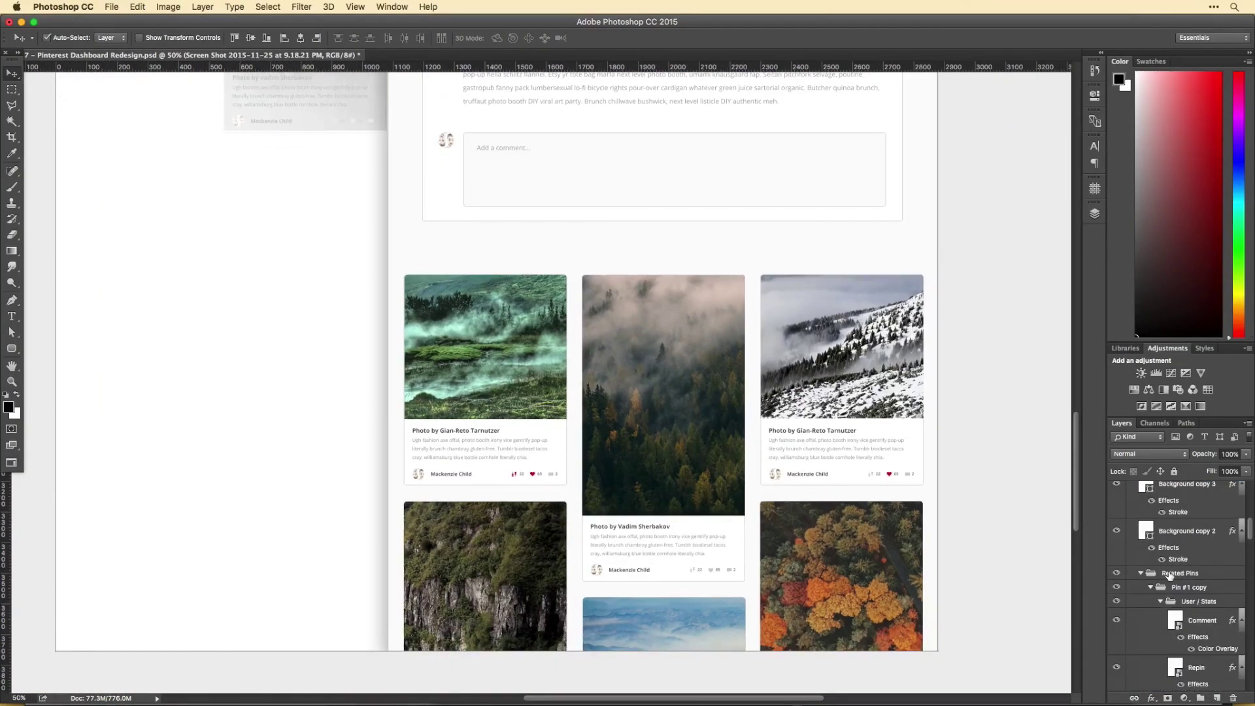
pyautogui.scroll(15, 588, 327)
pyautogui.moveTo(1197, 660); pyautogui.dragTo(1200, 684)
pyautogui.scroll(-10, 956, 451)
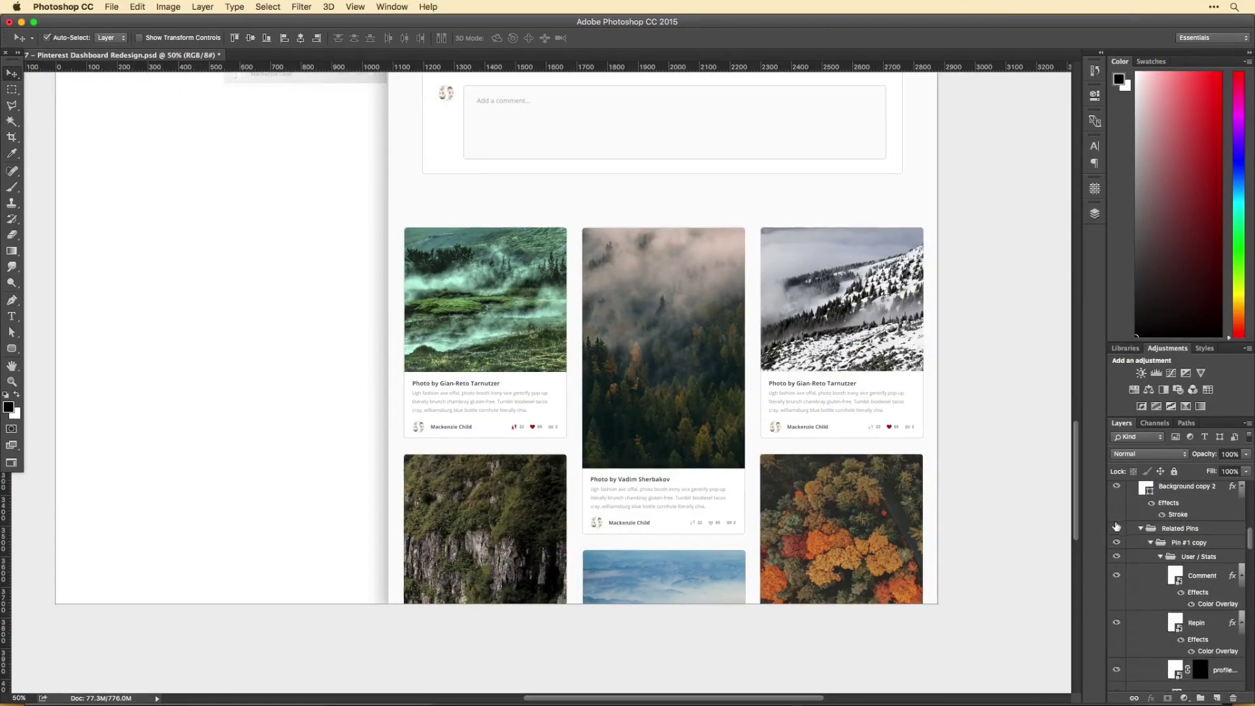
pyautogui.scroll(8, 956, 451)
pyautogui.scroll(-4, 956, 451)
# Step: Move the Related Pins group down beneath the comment input box at 100% scale
pyautogui.click(1179, 532)
pyautogui.press('super+t')
pyautogui.moveTo(356, 190)
pyautogui.mouseDown()
pyautogui.moveTo(551, 412)
pyautogui.moveTo(539, 325)
pyautogui.mouseUp()
pyautogui.scroll(3, 556, 420)
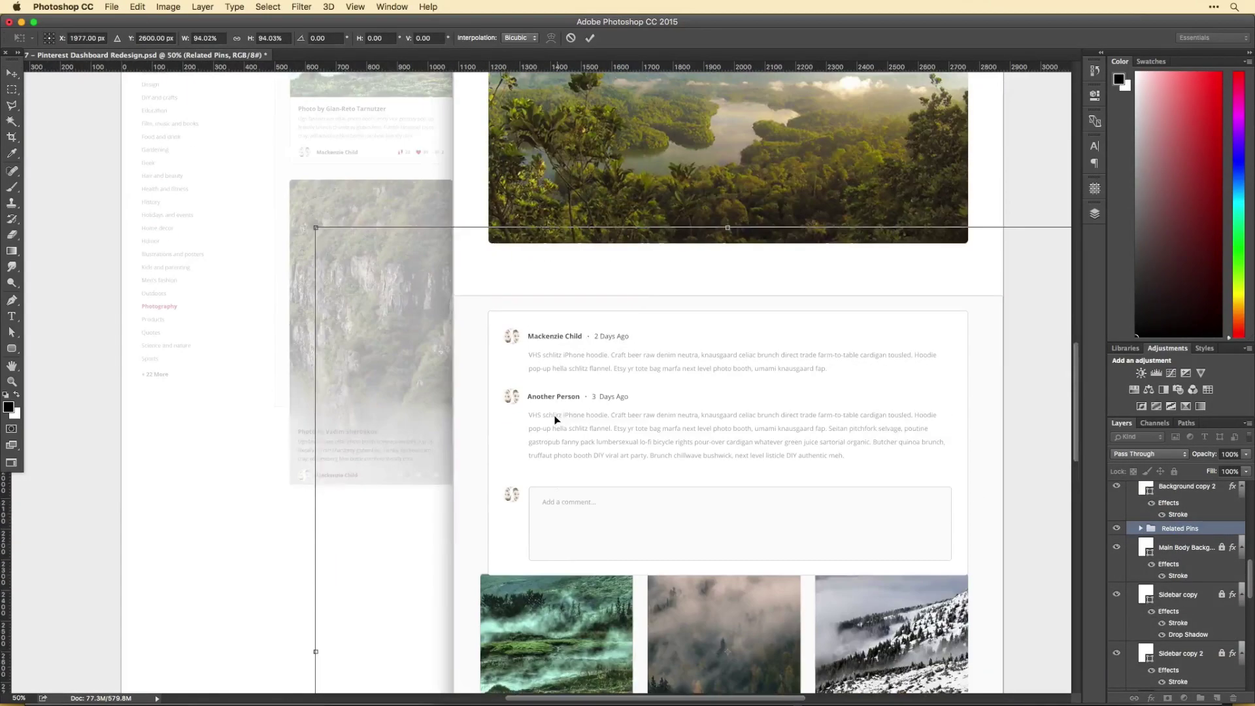
pyautogui.moveTo(322, 237); pyautogui.dragTo(329, 248)
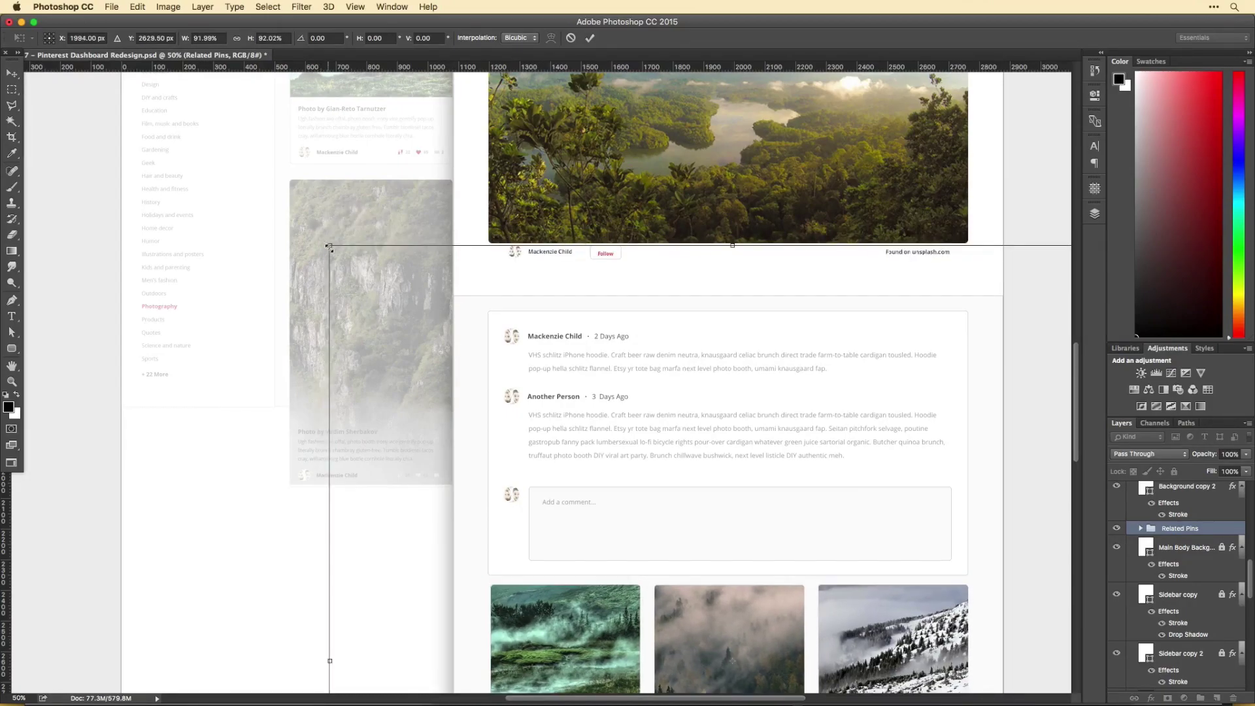
pyautogui.hotkey('ctrl', 'z')
pyautogui.scroll(-5, 754, 314)
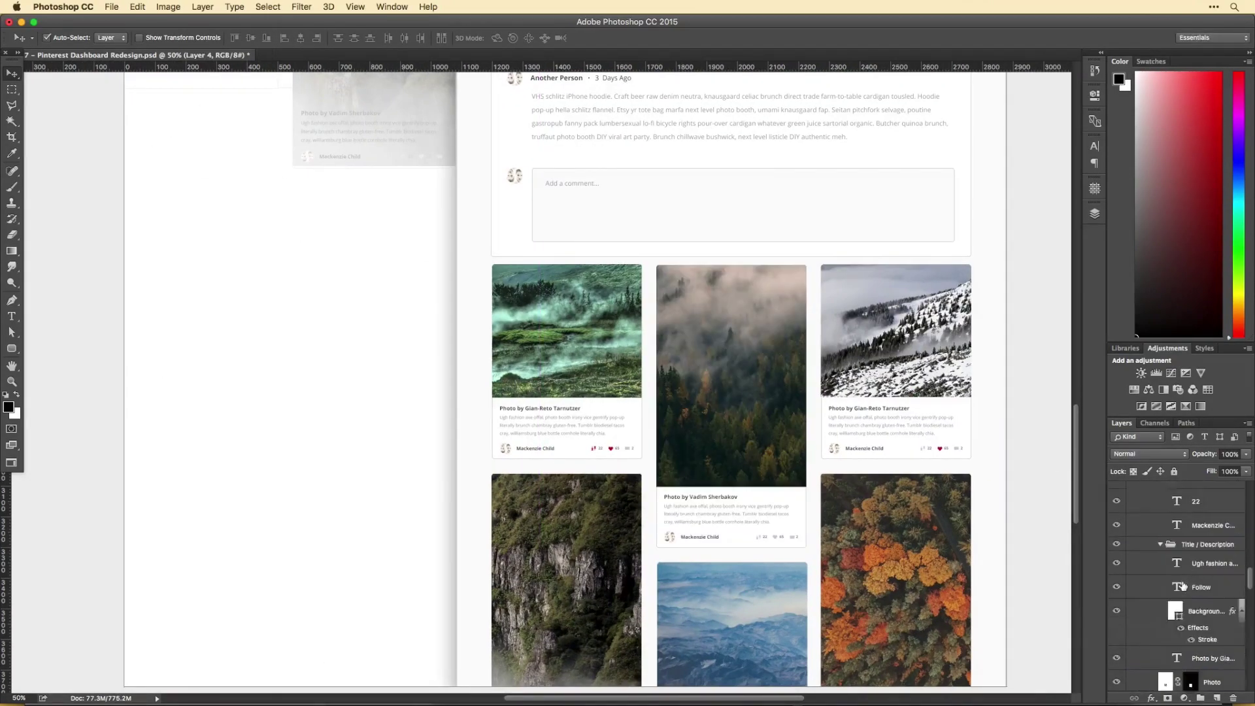
pyautogui.hotkey('shift', 'Down')
pyautogui.hotkey('shift', 'Down')
pyautogui.hotkey('shift', 'Down')
pyautogui.press('Return')
pyautogui.hscroll(2, 735, 393)
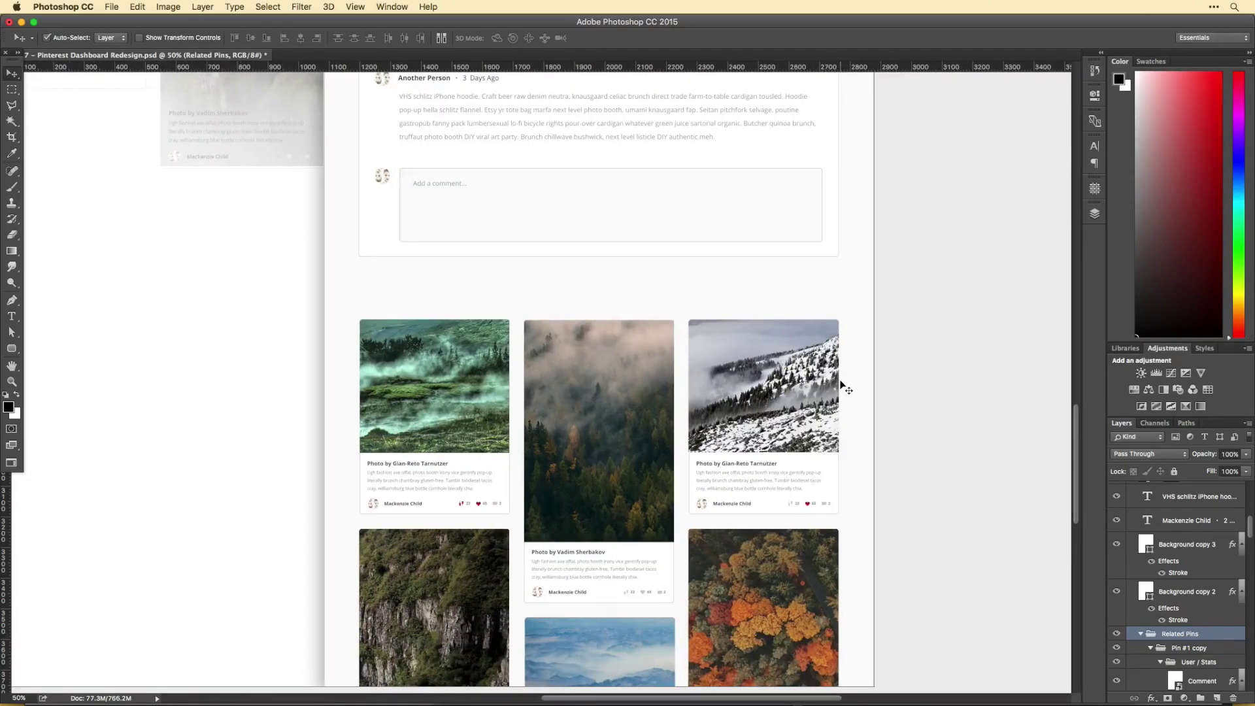
pyautogui.scroll(5, 735, 393)
# Step: Shift the author, Follow and source row slightly to the left
pyautogui.moveTo(338, 296); pyautogui.dragTo(822, 325)
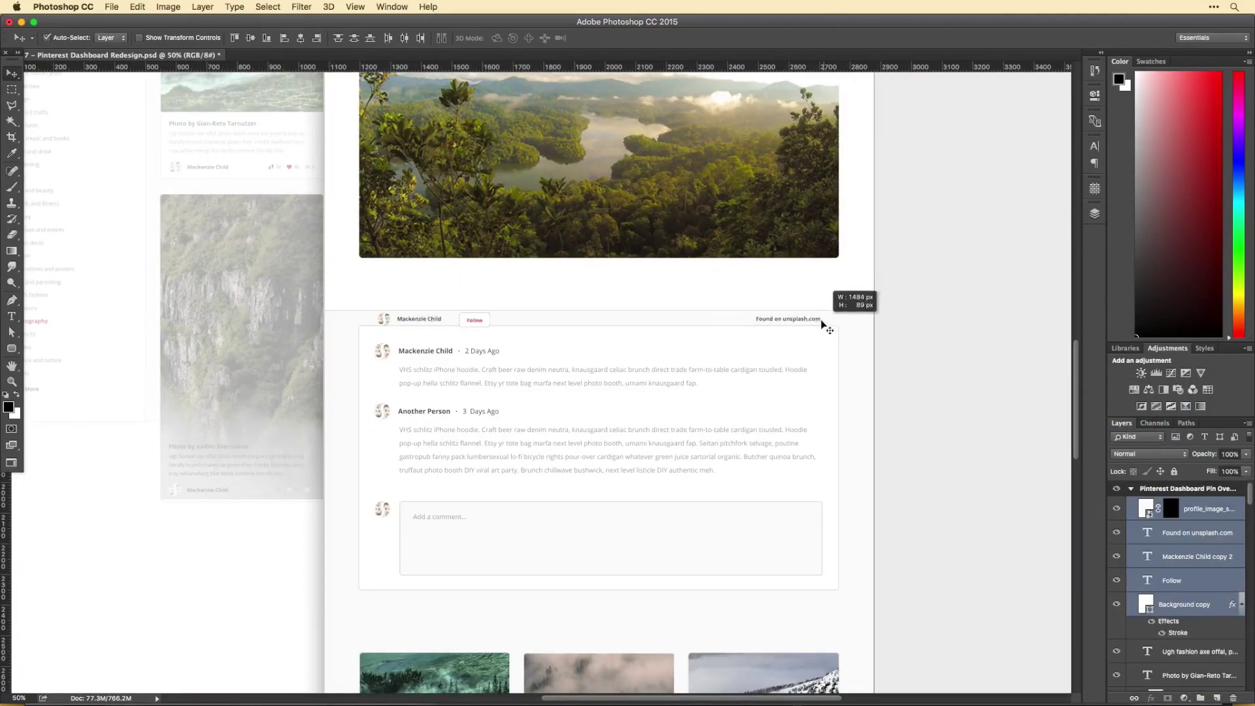
pyautogui.press('super+t')
pyautogui.hotkey('shift', 'Left')
pyautogui.hotkey('shift', 'Left')
pyautogui.hotkey('shift', 'Left')
pyautogui.press('Return')
# Step: Duplicate the photo title below the comments and retype it as 'Related Pins'
pyautogui.scroll(3, 511, 397)
pyautogui.hscroll(-1, 510, 397)
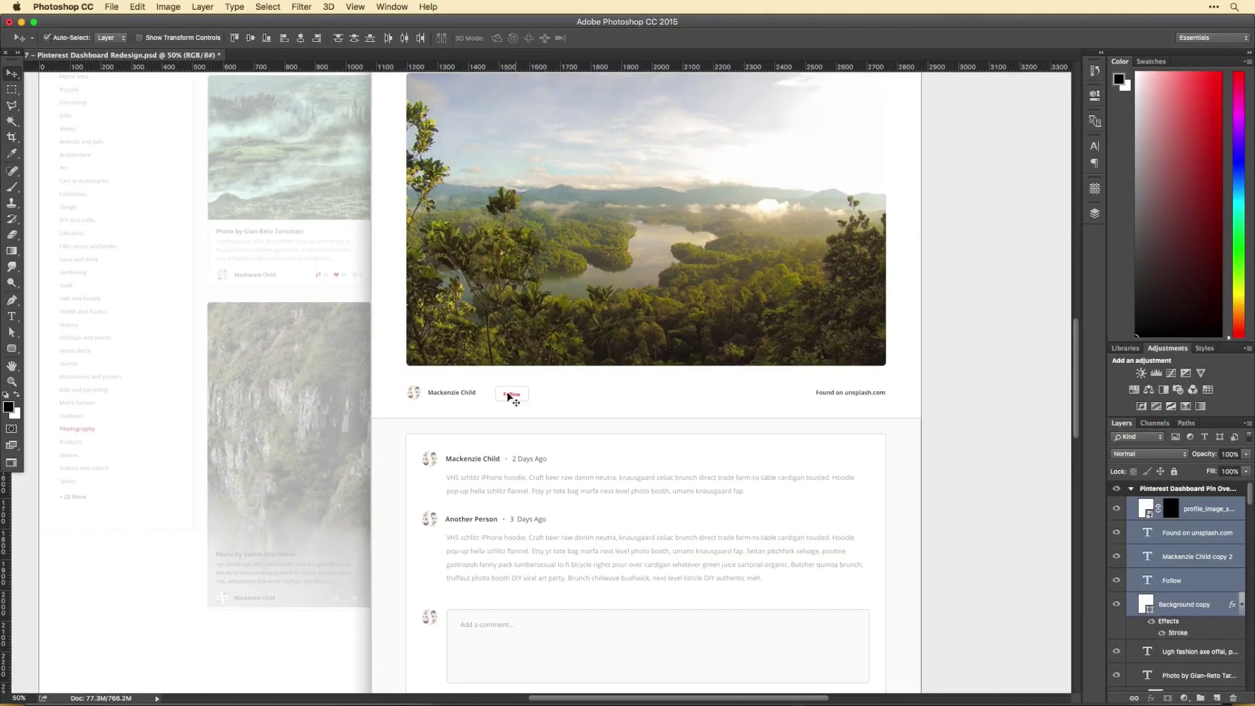
pyautogui.scroll(5, 533, 407)
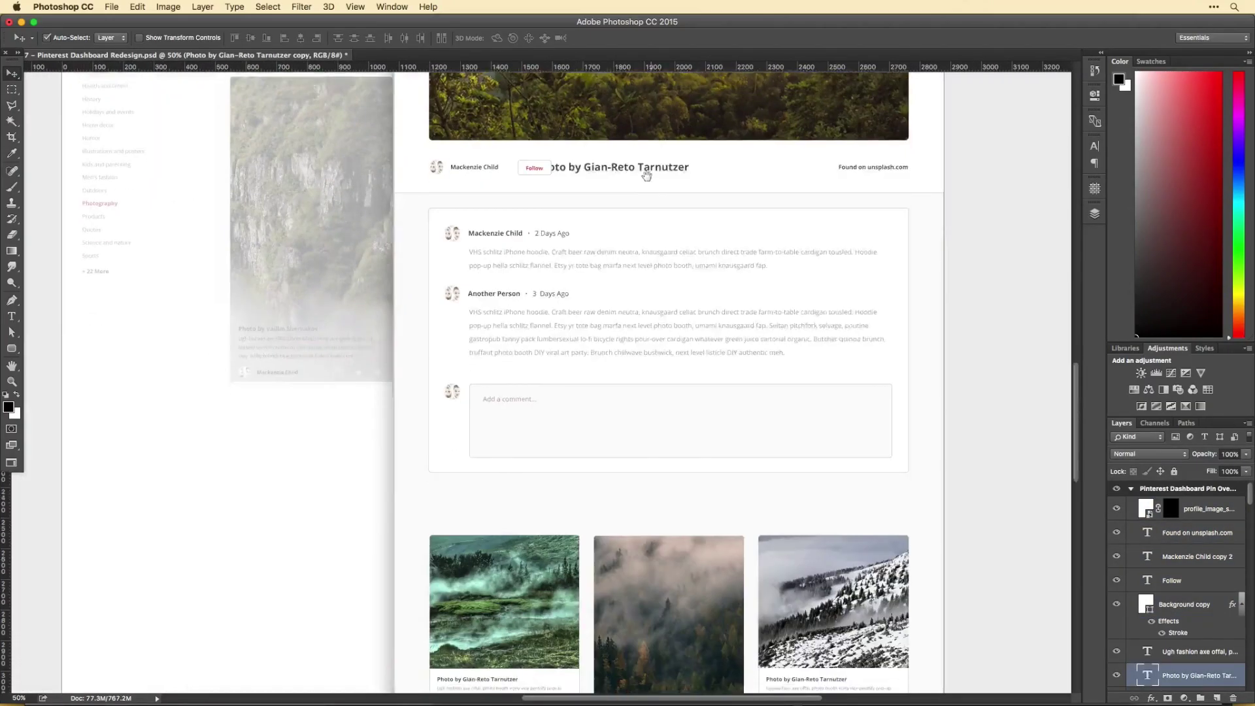
pyautogui.moveTo(470, 204); pyautogui.dragTo(533, 501)
pyautogui.scroll(-10, 588, 491)
pyautogui.doubleClick(533, 497)
pyautogui.write('Related Pins')
pyautogui.press('super+Return')
# Step: Move the Related Pins heading into the Related Pins layer group and collapse it
pyautogui.scroll(-4, 526, 501)
pyautogui.hscroll(2, 526, 501)
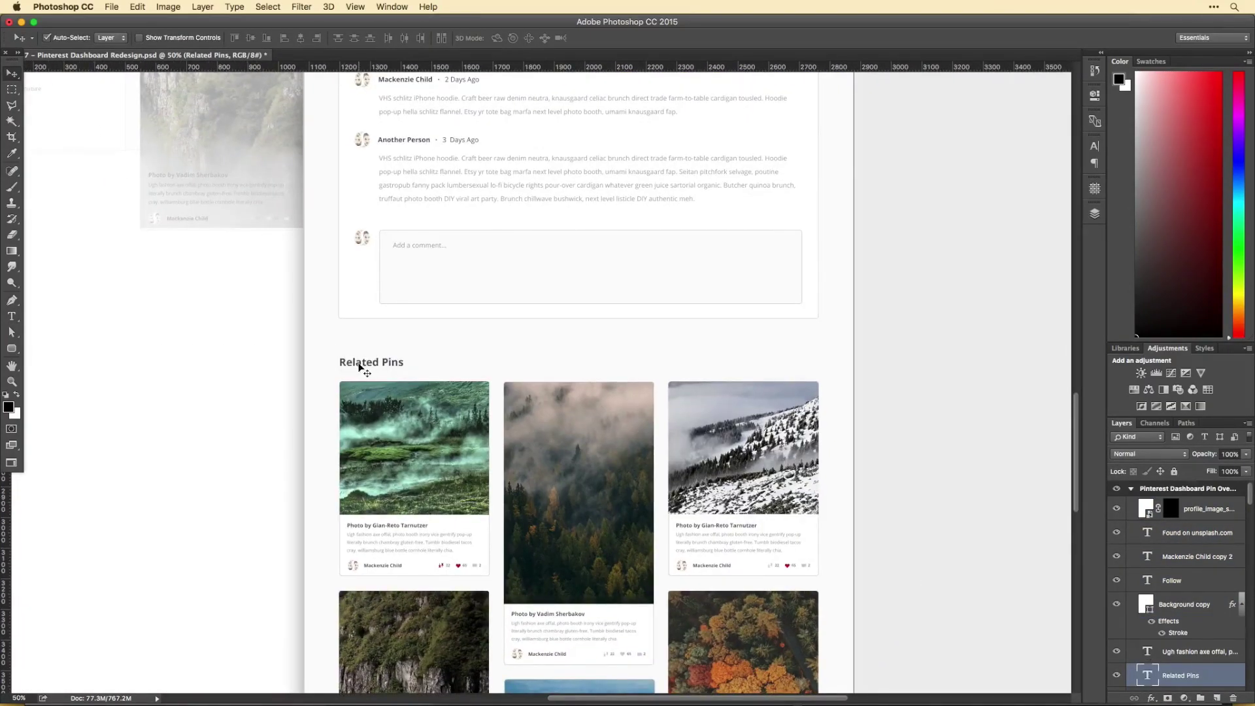
pyautogui.scroll(-3, 1177, 588)
pyautogui.moveTo(1184, 598); pyautogui.dragTo(1170, 528)
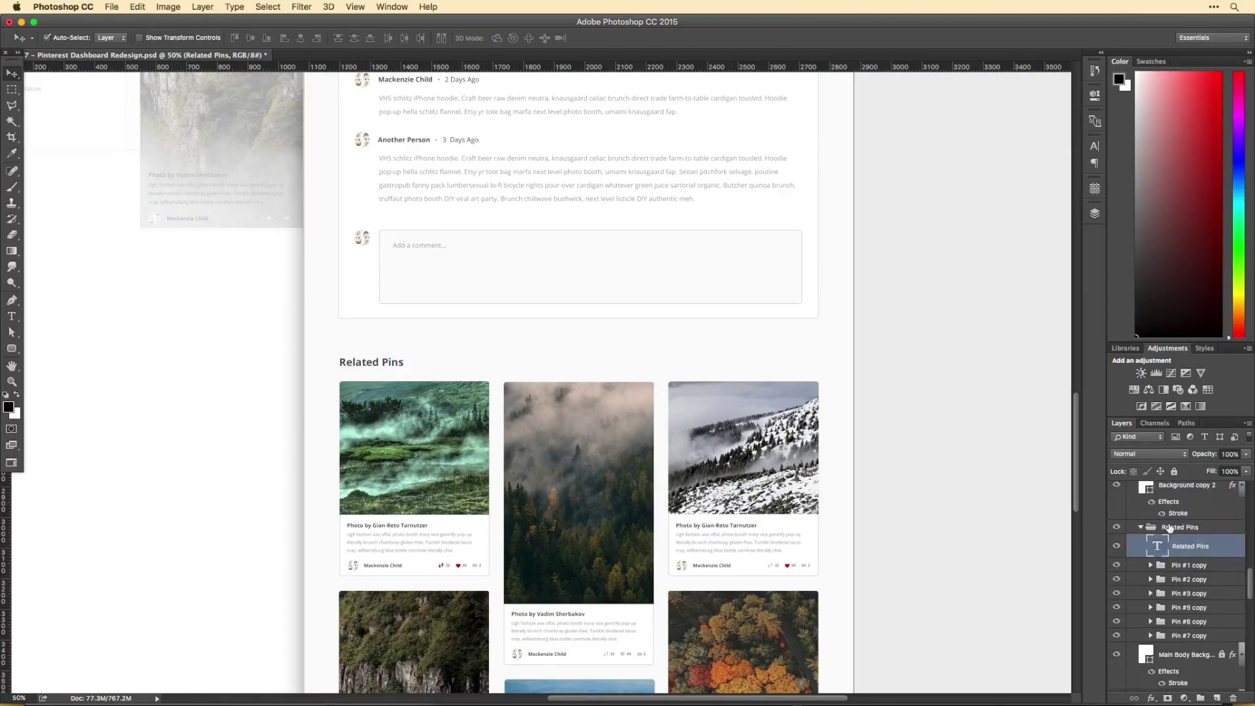
pyautogui.click(1141, 527)
pyautogui.scroll(5, 340, 221)
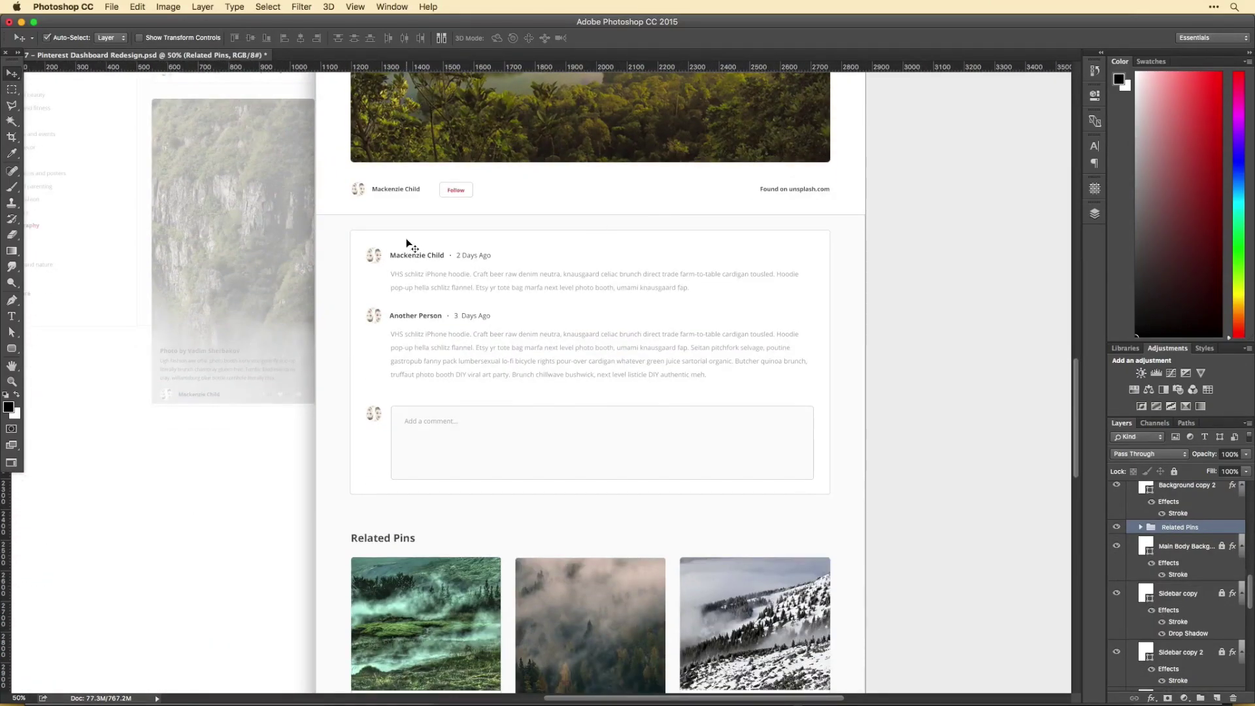
pyautogui.click(1210, 656)
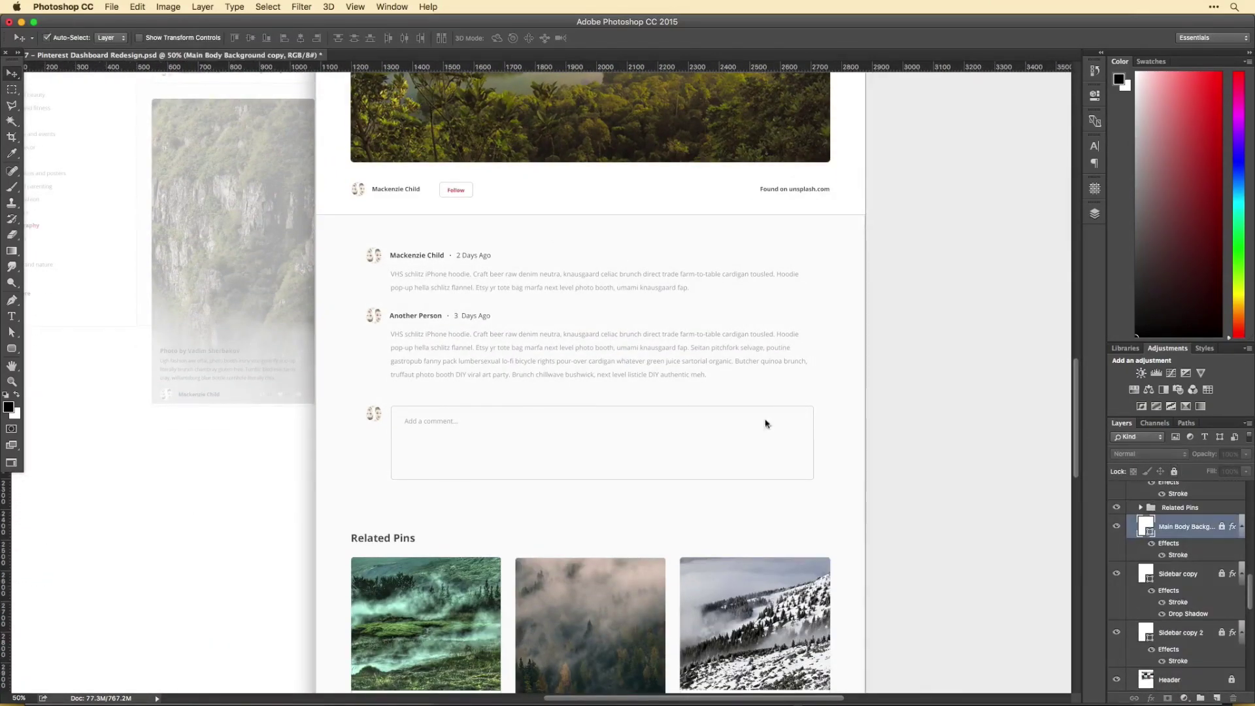
# Step: Move the card background down, nudge the comments up-left, and widen the comment input box
pyautogui.moveTo(592, 365); pyautogui.dragTo(592, 432)
pyautogui.hscroll(2, 591, 432)
pyautogui.moveTo(336, 294); pyautogui.dragTo(794, 532)
pyautogui.moveTo(712, 522); pyautogui.dragTo(696, 509)
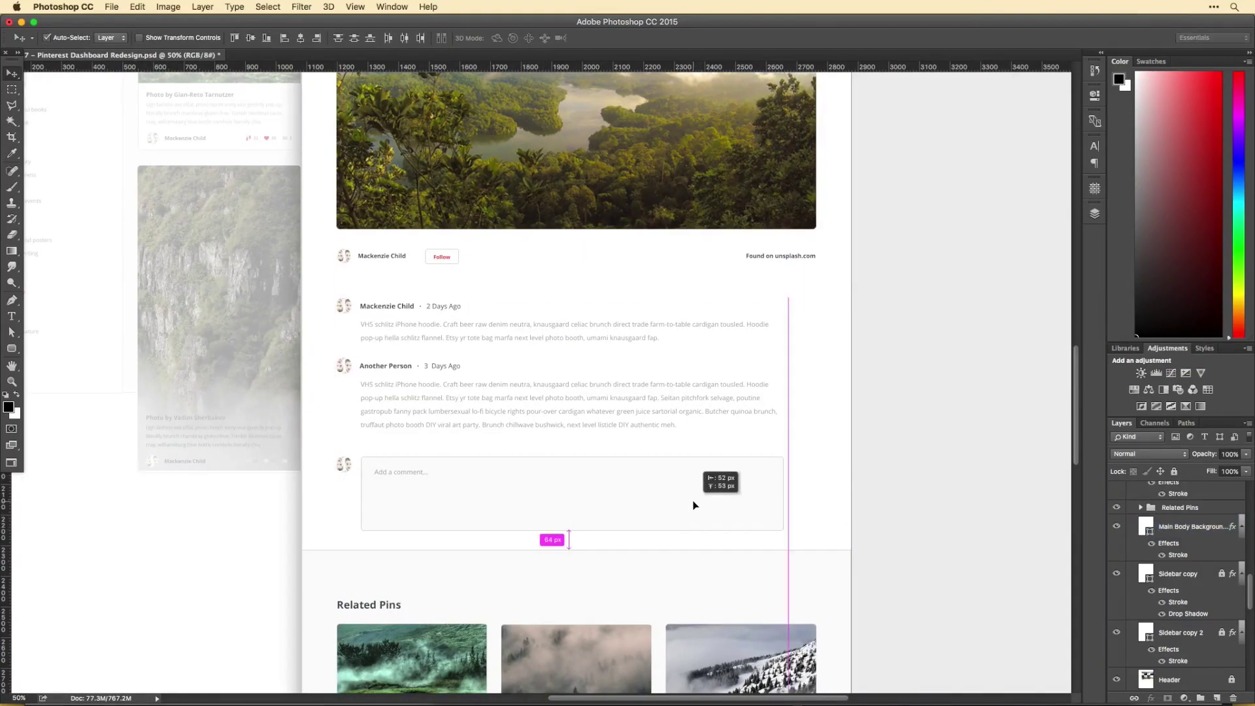
pyautogui.click(697, 508)
pyautogui.hotkey('ctrl', 't')
pyautogui.moveTo(784, 496); pyautogui.dragTo(816, 495)
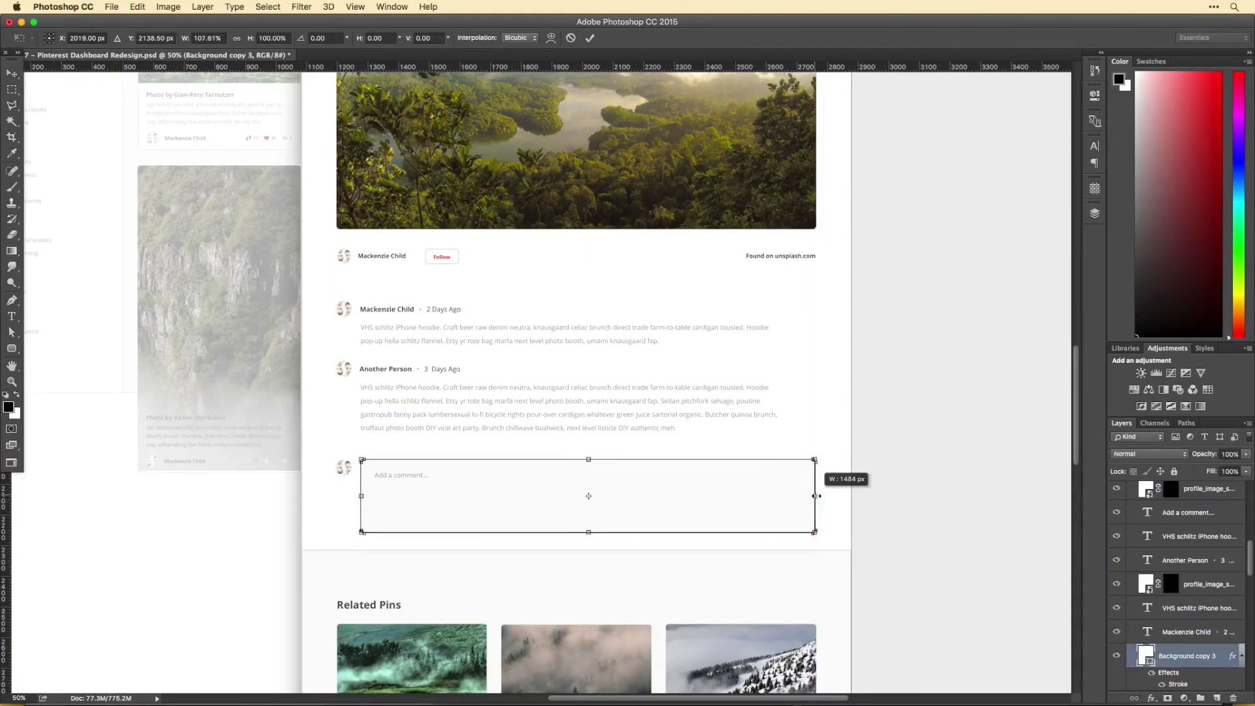
# Step: Draw a 1 px light grey (#dcd9d9) divider line under the author row
pyautogui.press('Return')
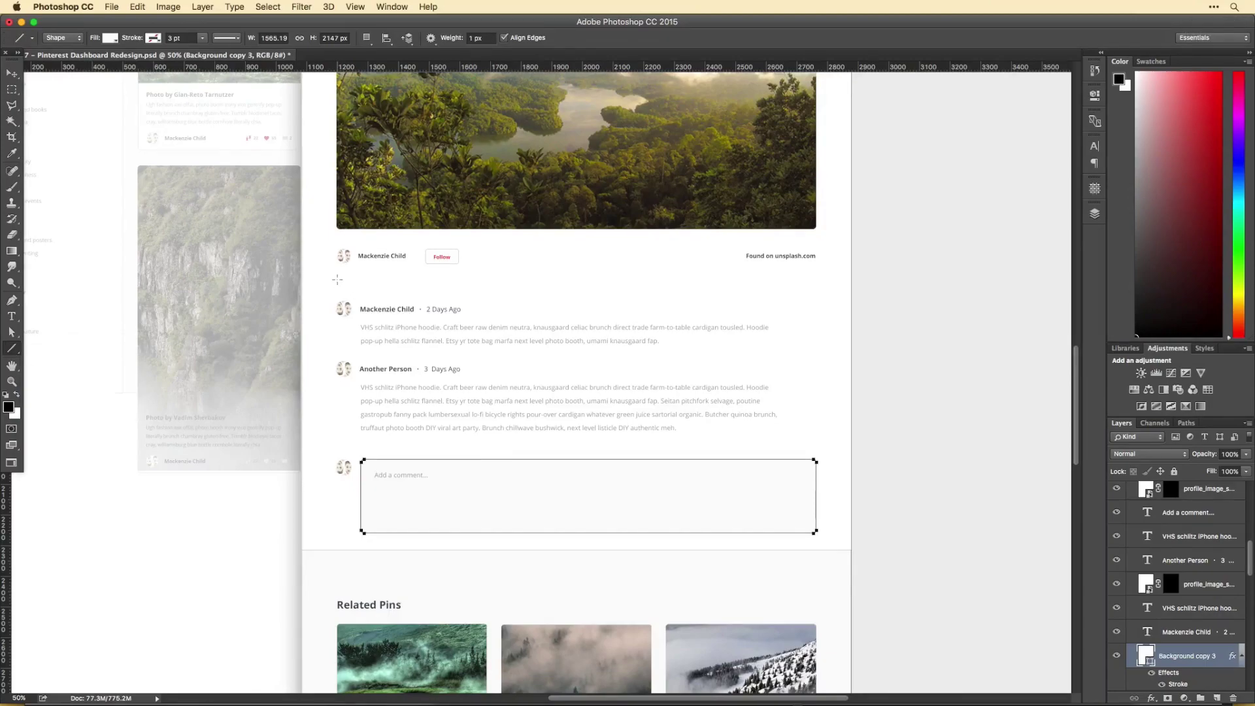
pyautogui.moveTo(337, 280); pyautogui.dragTo(815, 279)
pyautogui.doubleClick(1146, 656)
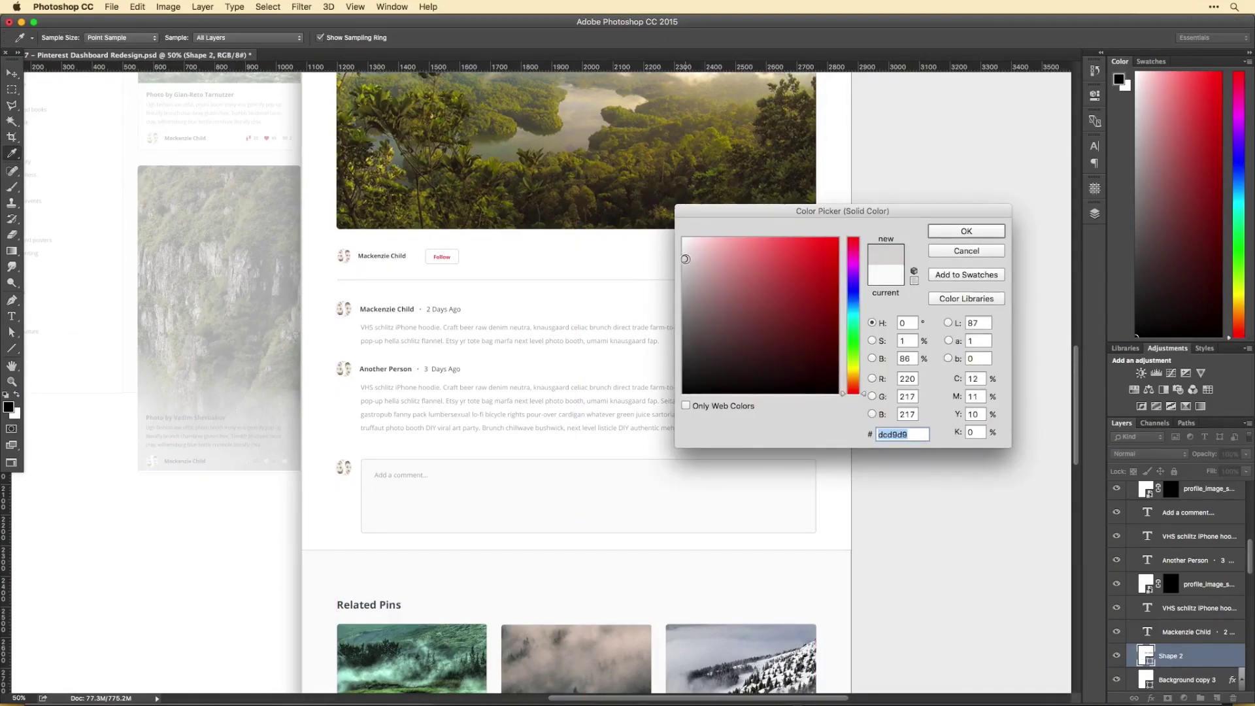
pyautogui.press('Return')
pyautogui.press('v')
pyautogui.click(782, 258)
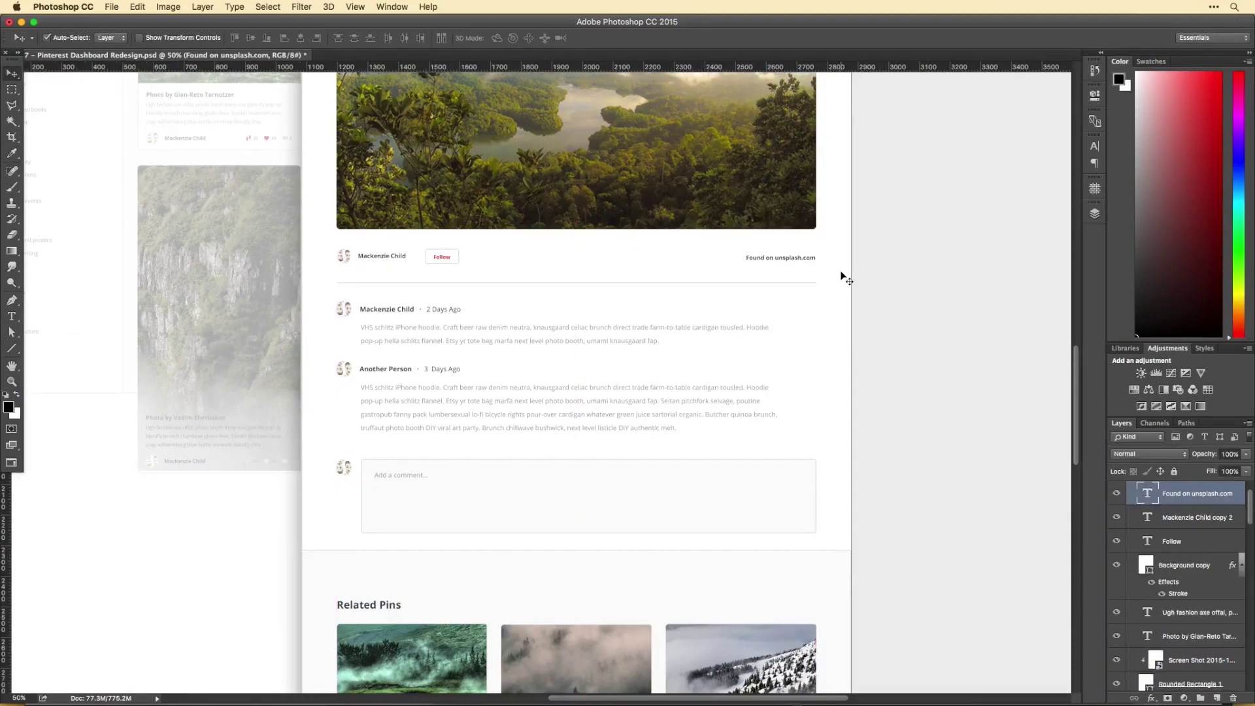
pyautogui.click(781, 433)
# Step: Copy the close X from the Illustrator wireframe into the Photoshop overlay
pyautogui.scroll(-5, 703, 438)
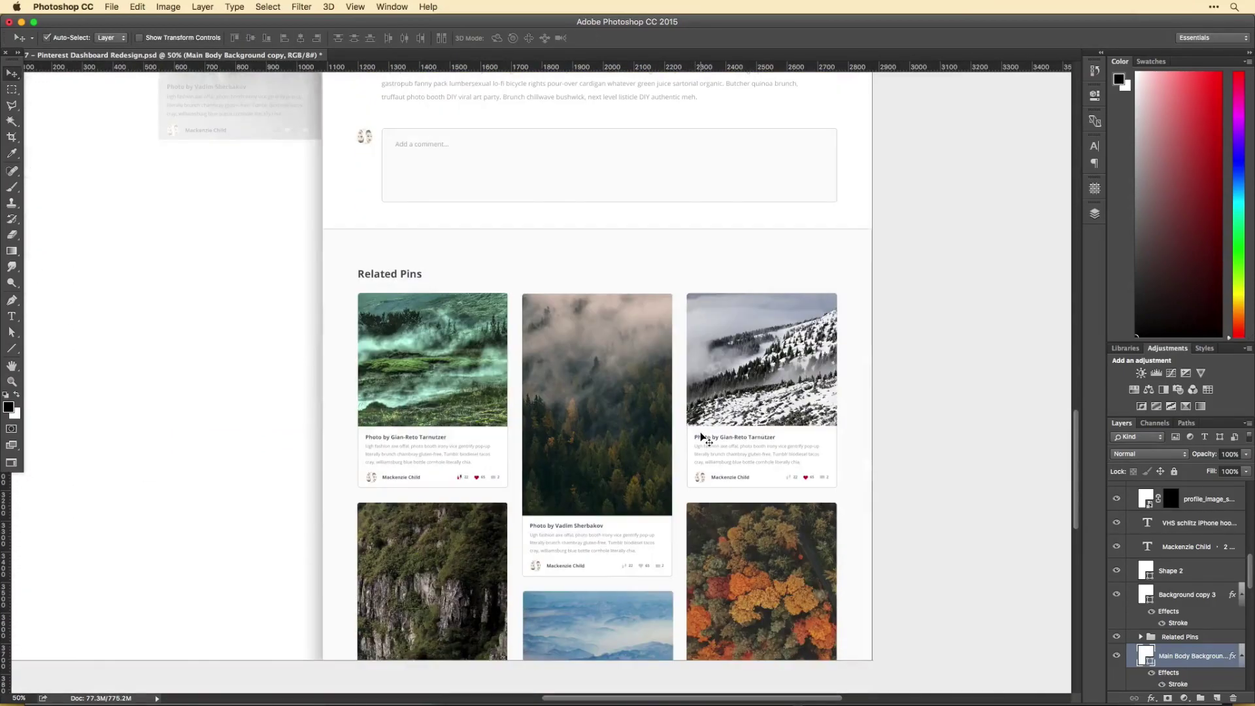
pyautogui.scroll(-3, 703, 437)
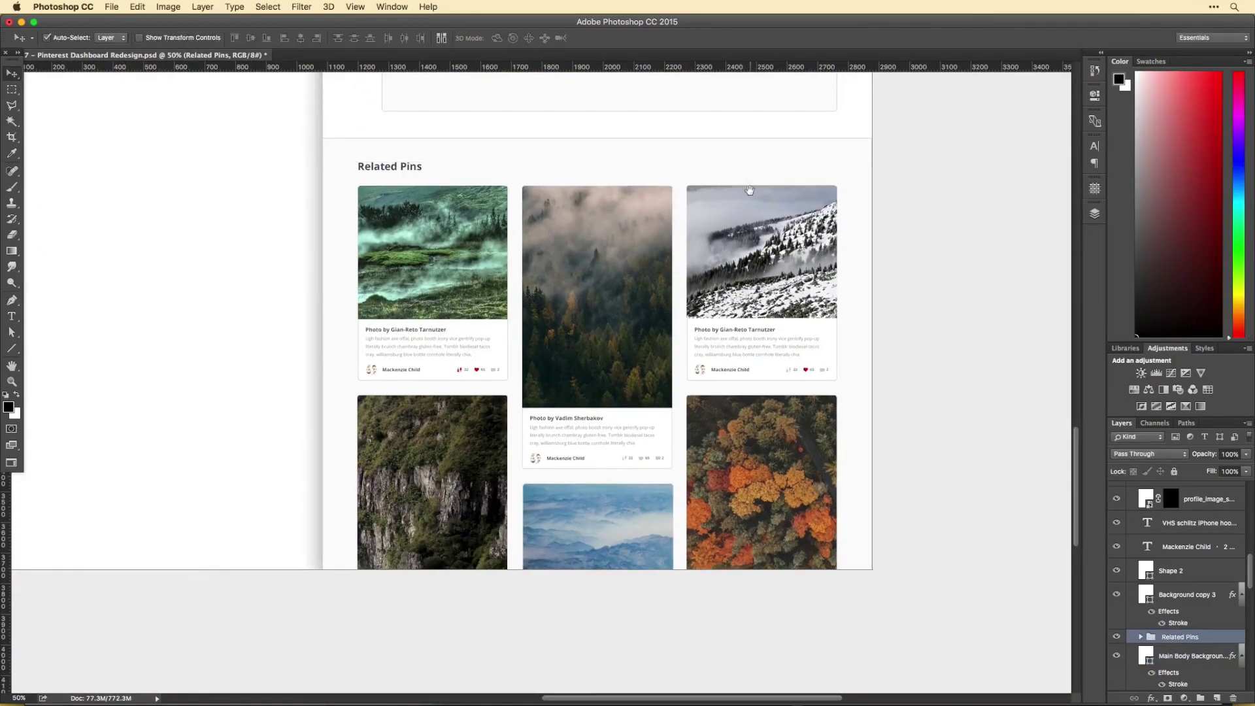
pyautogui.scroll(-1, 748, 191)
pyautogui.scroll(5, 803, 388)
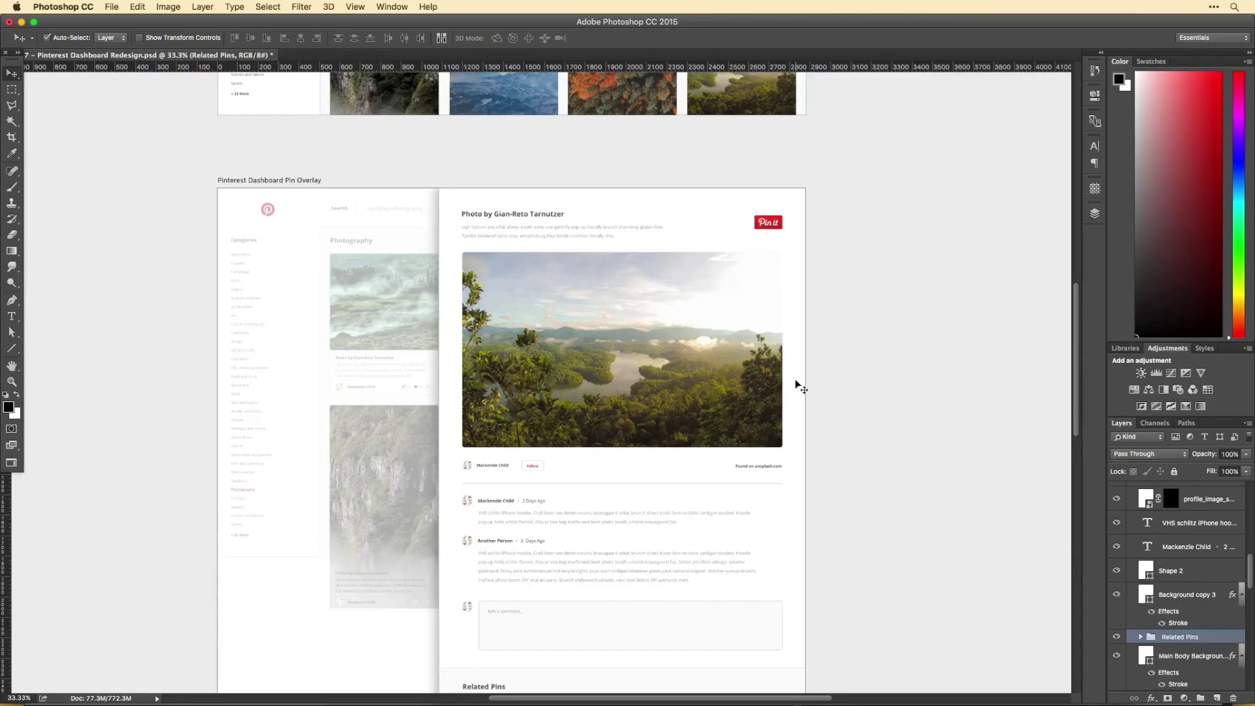
pyautogui.scroll(-4, 799, 384)
pyautogui.scroll(3, 850, 386)
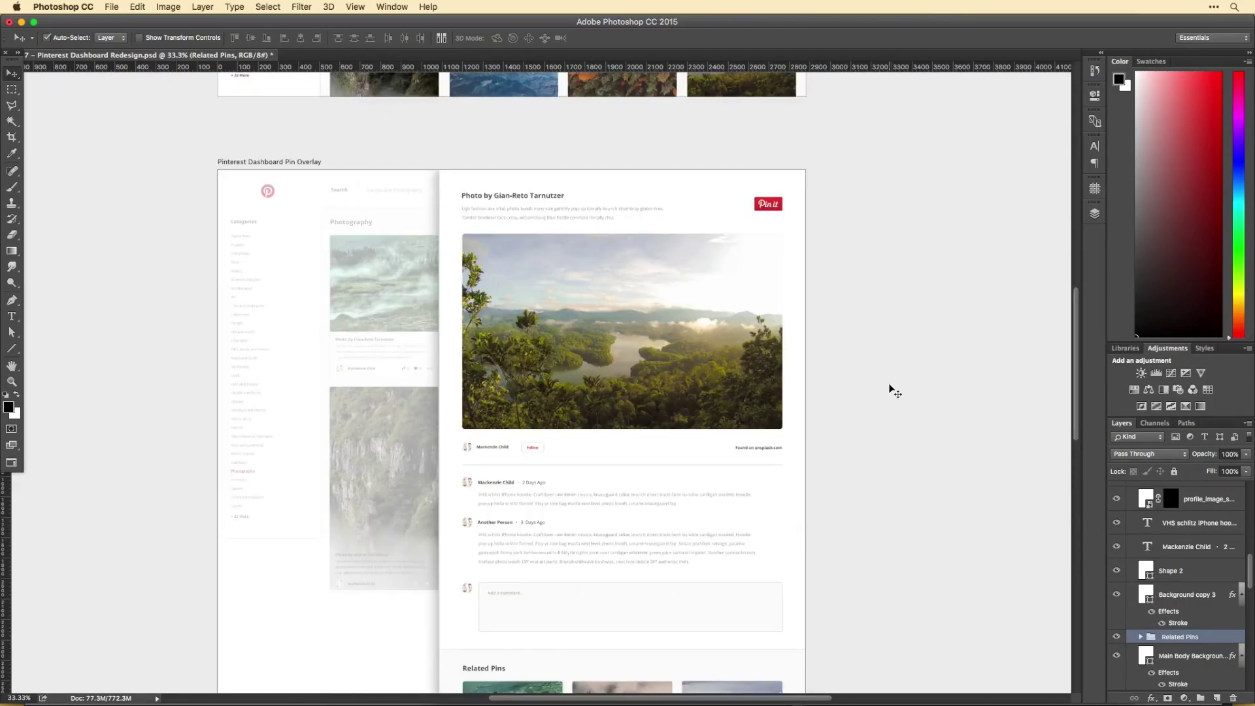
pyautogui.press('super+Tab')
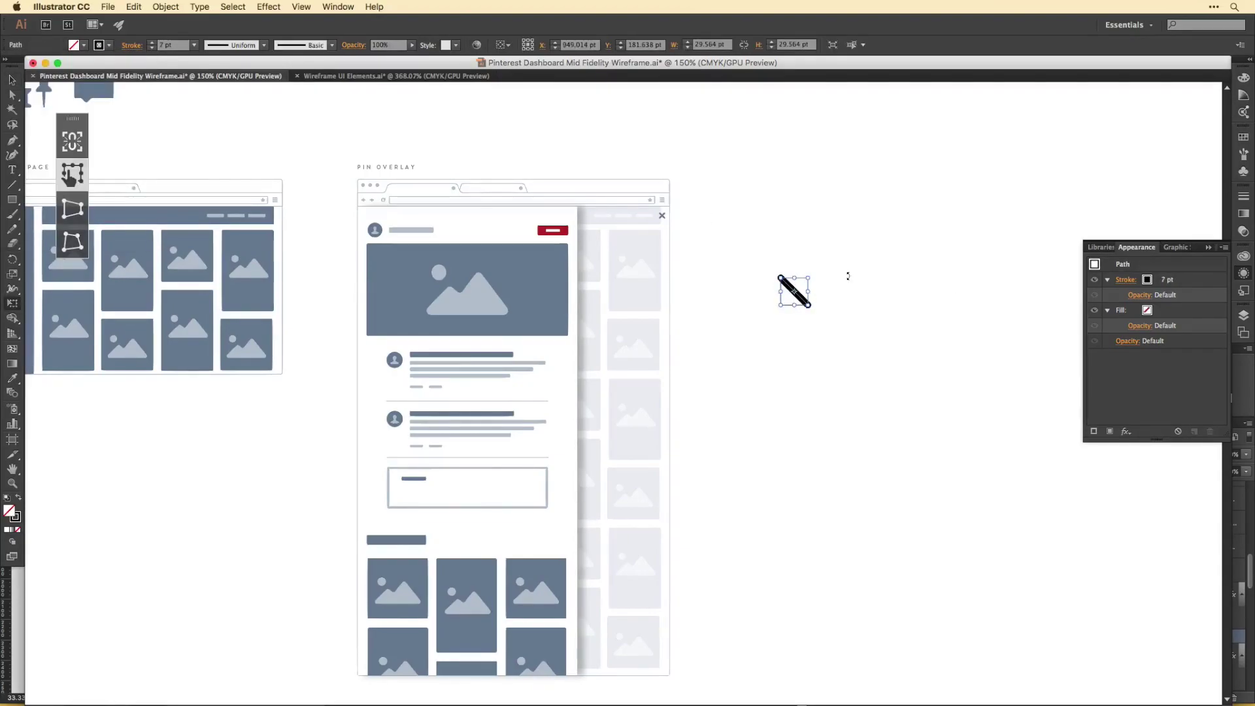
pyautogui.press('super+Tab')
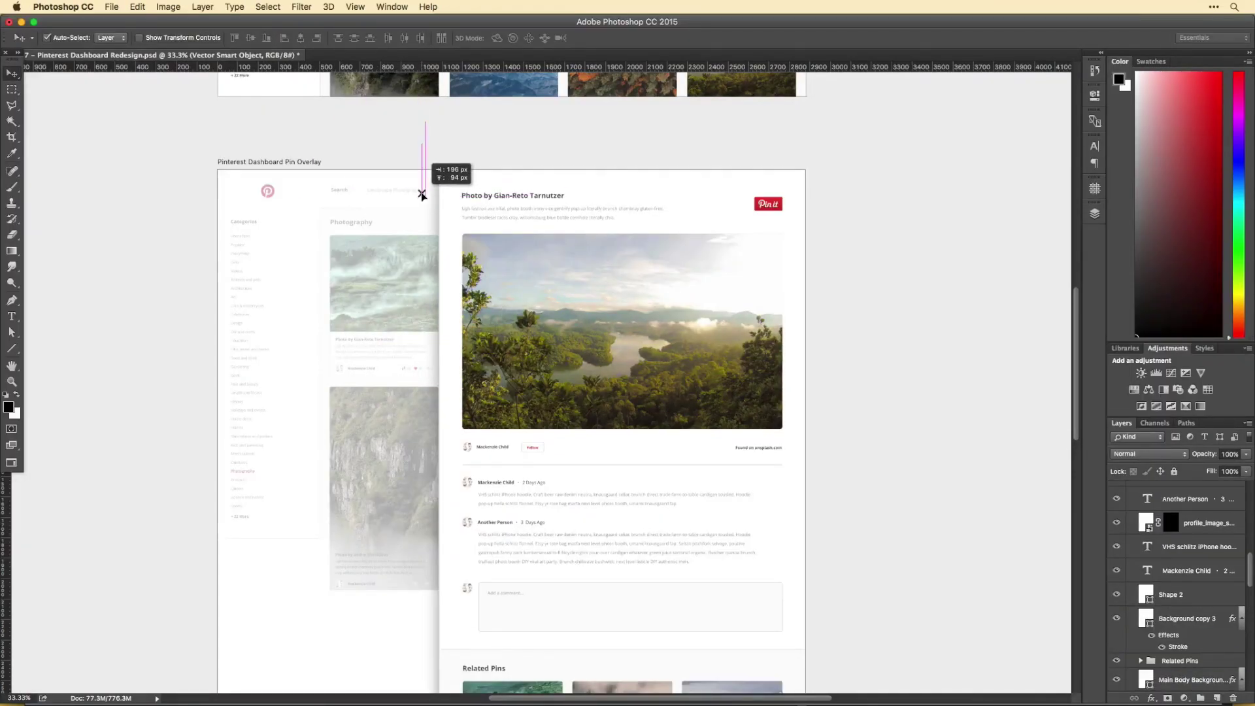
# Step: Place the close X beside the search bar, raise the title block slightly, and group layers
pyautogui.moveTo(267, 193); pyautogui.dragTo(414, 193)
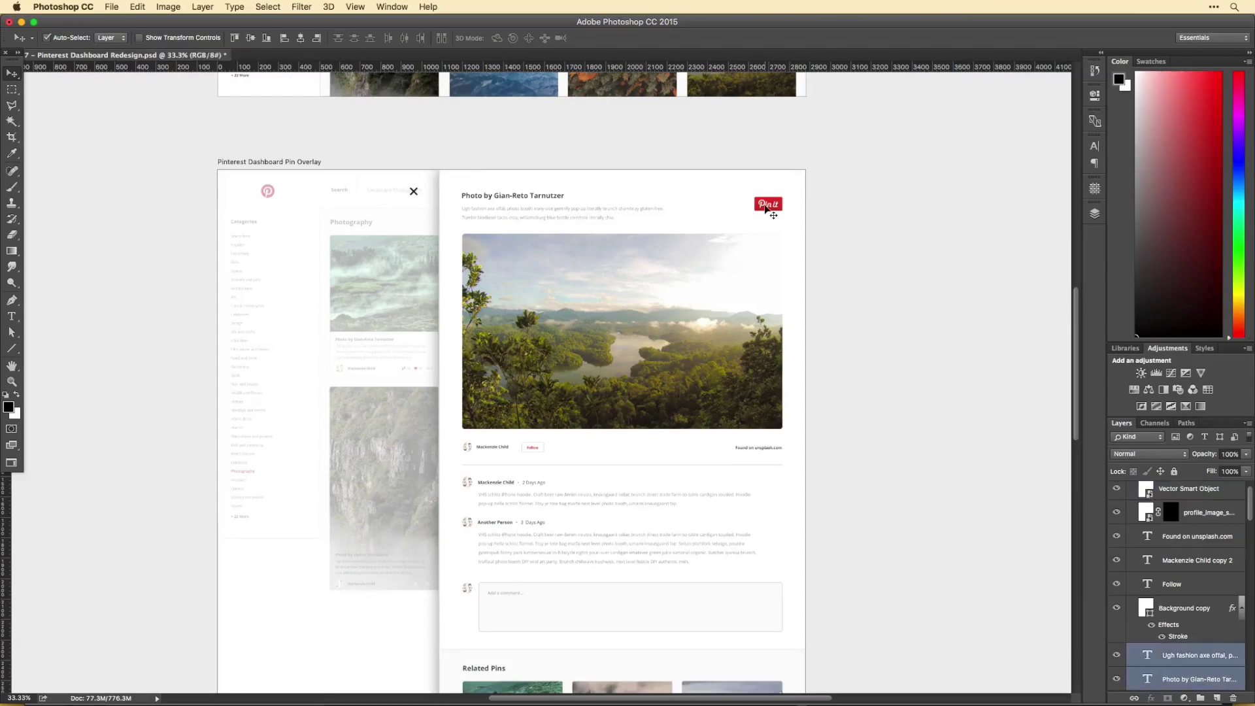
pyautogui.moveTo(502, 199); pyautogui.dragTo(502, 195)
pyautogui.press('super+g')
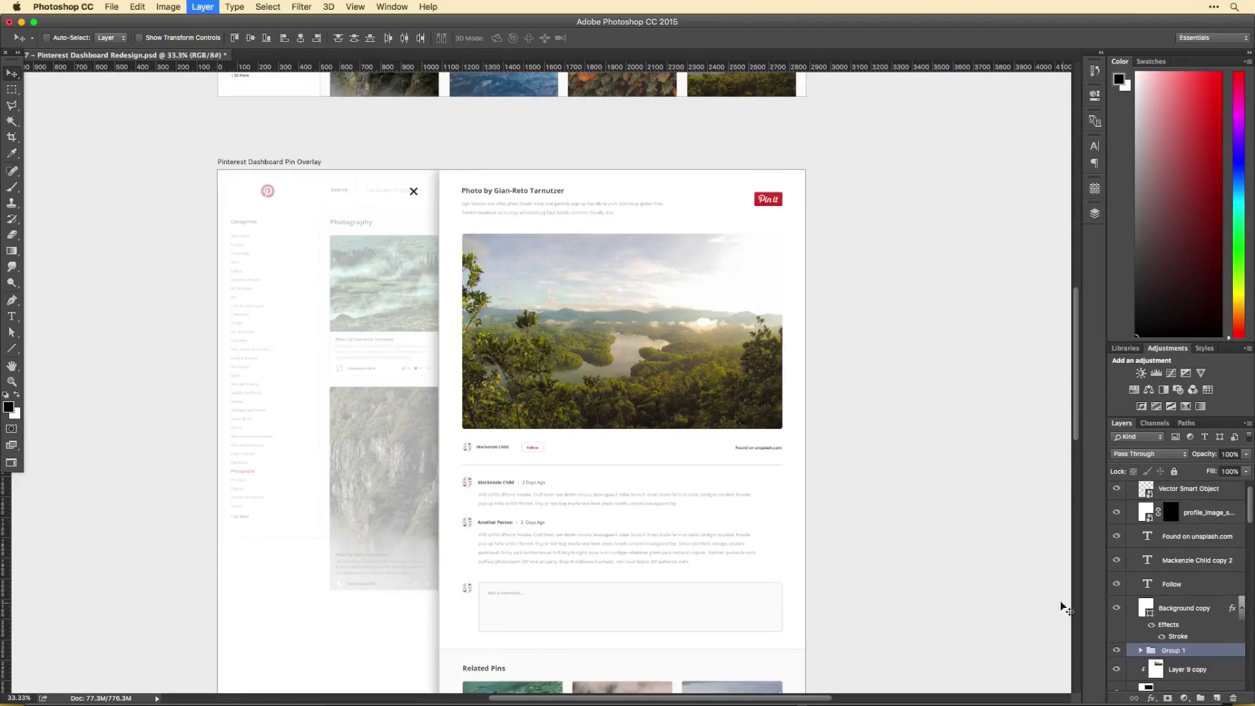
pyautogui.keyDown('shift'); pyautogui.click(1178, 608); pyautogui.keyUp('shift')
pyautogui.write('Header')
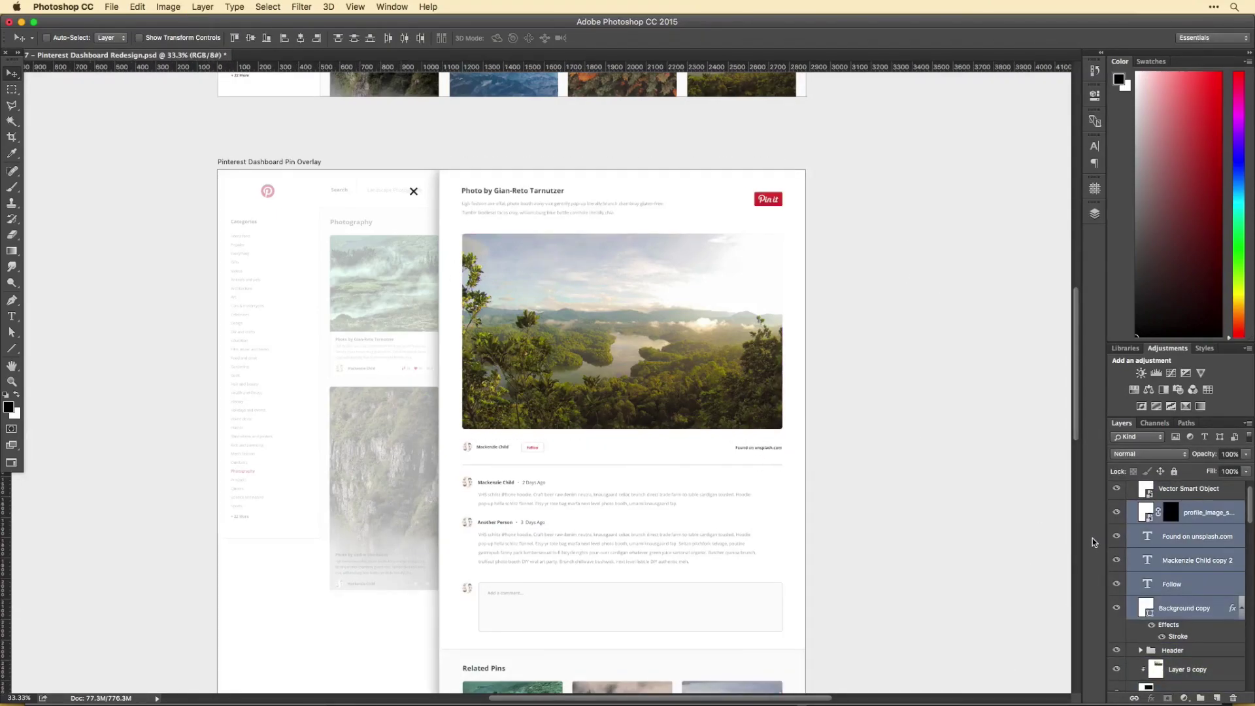
pyautogui.press('super+g')
pyautogui.press('super+g')
# Step: Name groups 'PinLink' and 'Comment One', and group the second comment and comment input
pyautogui.doubleClick(1170, 536)
pyautogui.write('Pin Image')
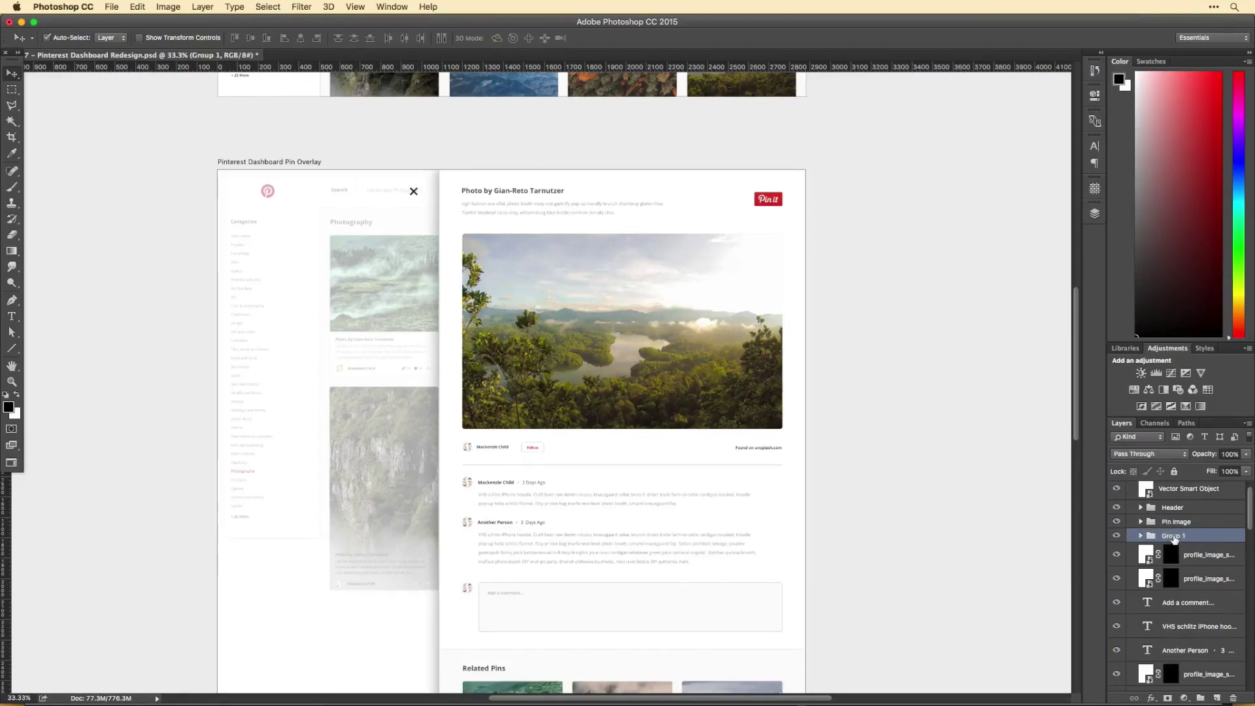
pyautogui.write('Link')
pyautogui.press('Return')
pyautogui.scroll(-3, 680, 403)
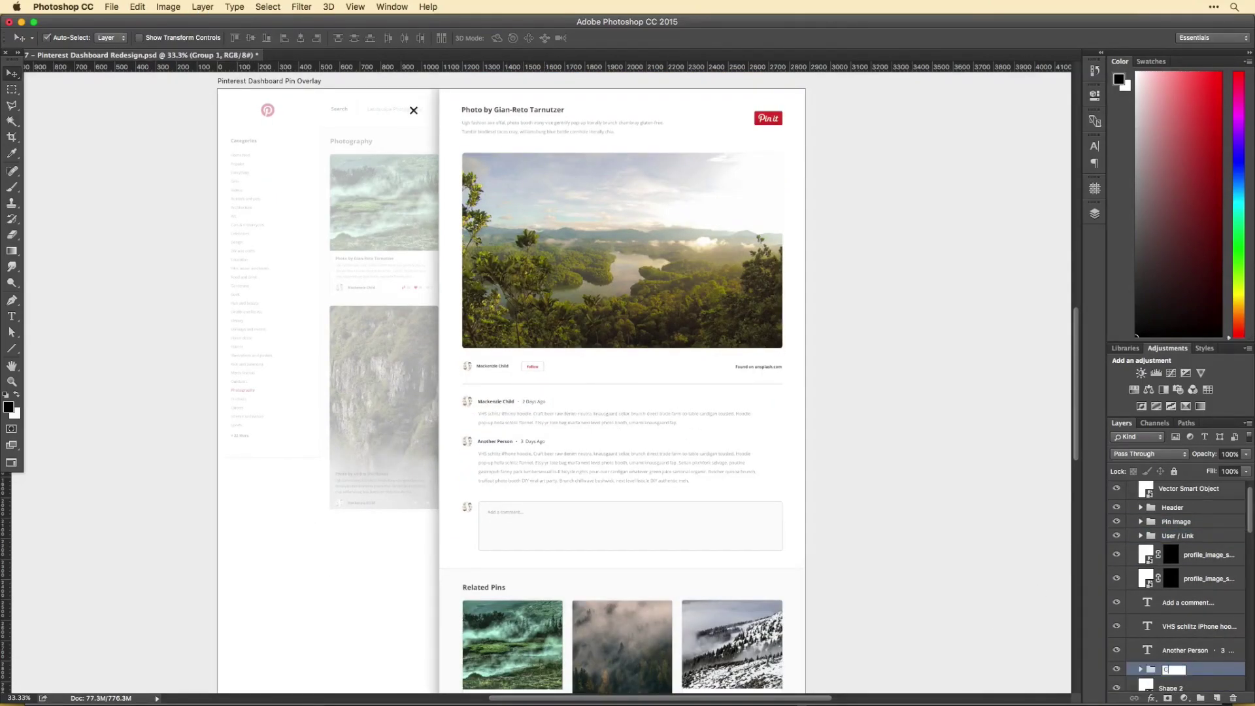
pyautogui.write('omment One')
pyautogui.press('Return')
pyautogui.press('super+g')
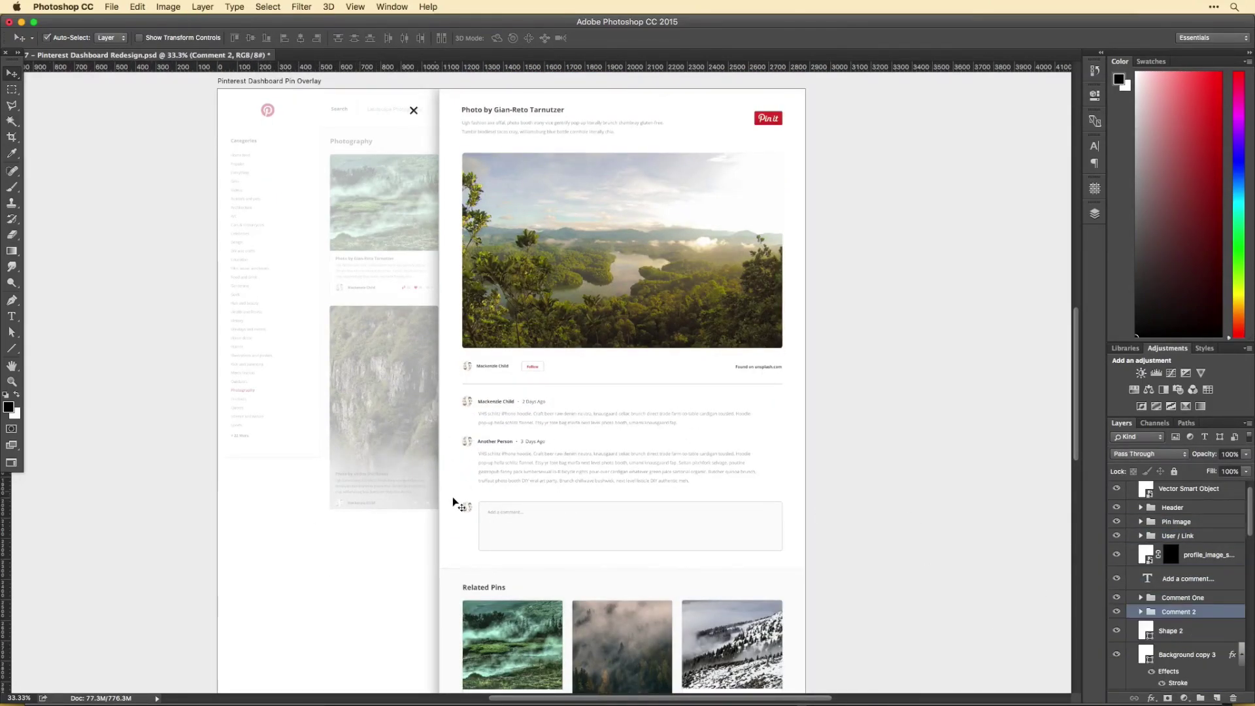
pyautogui.press('super+g')
pyautogui.press('Return')
# Step: Group all comment folders together, rename the close X layer, group divider and background, collapse groups
pyautogui.keyDown('shift'); pyautogui.click(1178, 550); pyautogui.keyUp('shift')
pyautogui.press('super+g')
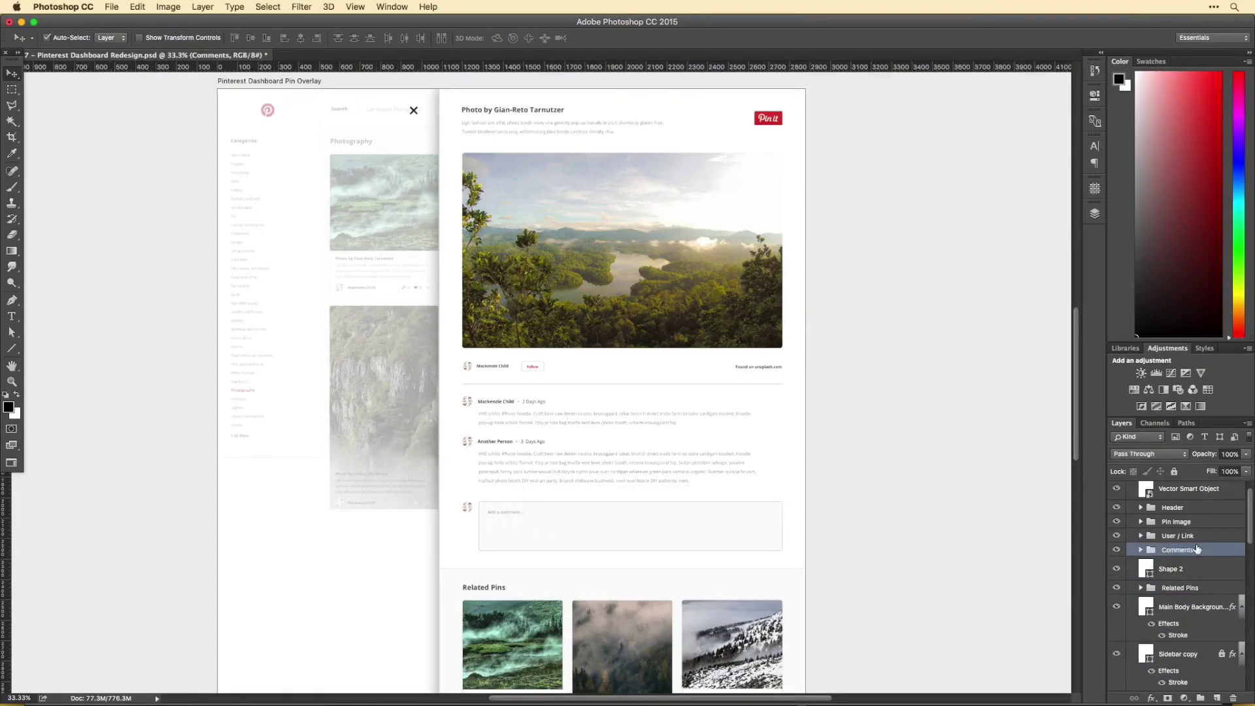
pyautogui.doubleClick(1189, 488)
pyautogui.write('Close Button')
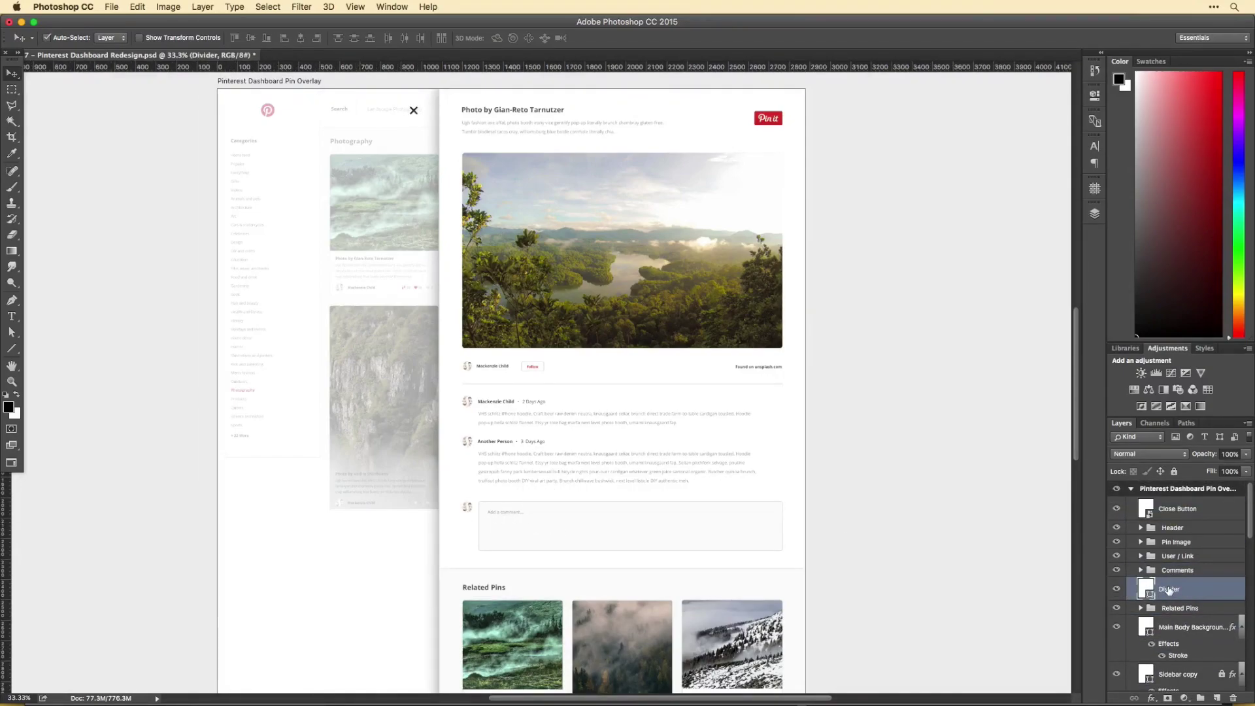
pyautogui.press('super+g')
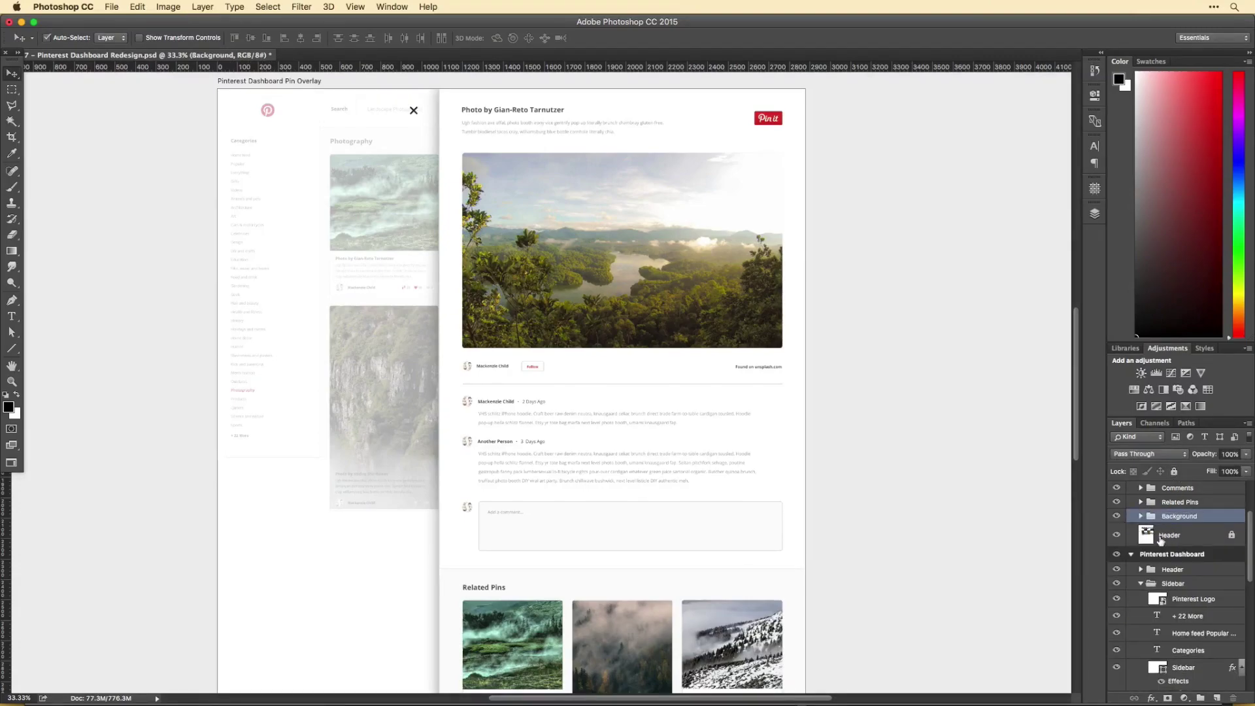
pyautogui.click(1141, 583)
pyautogui.click(1131, 554)
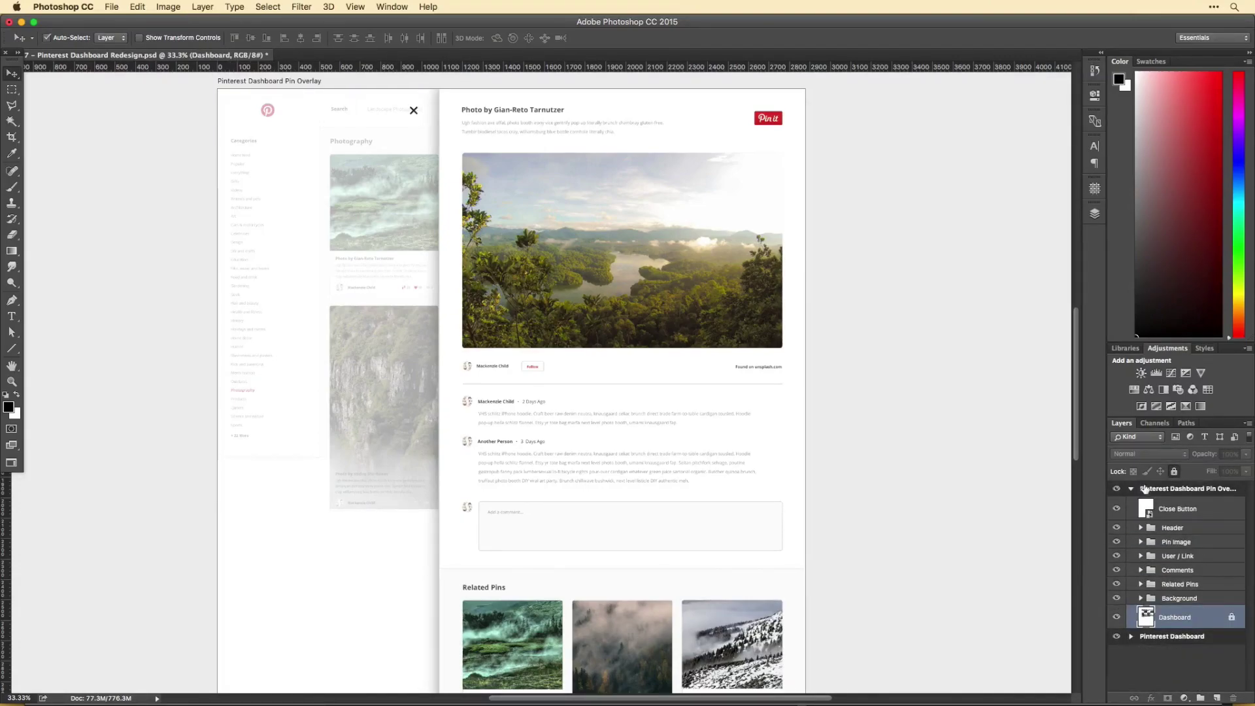
pyautogui.click(1131, 489)
pyautogui.scroll(1, 860, 367)
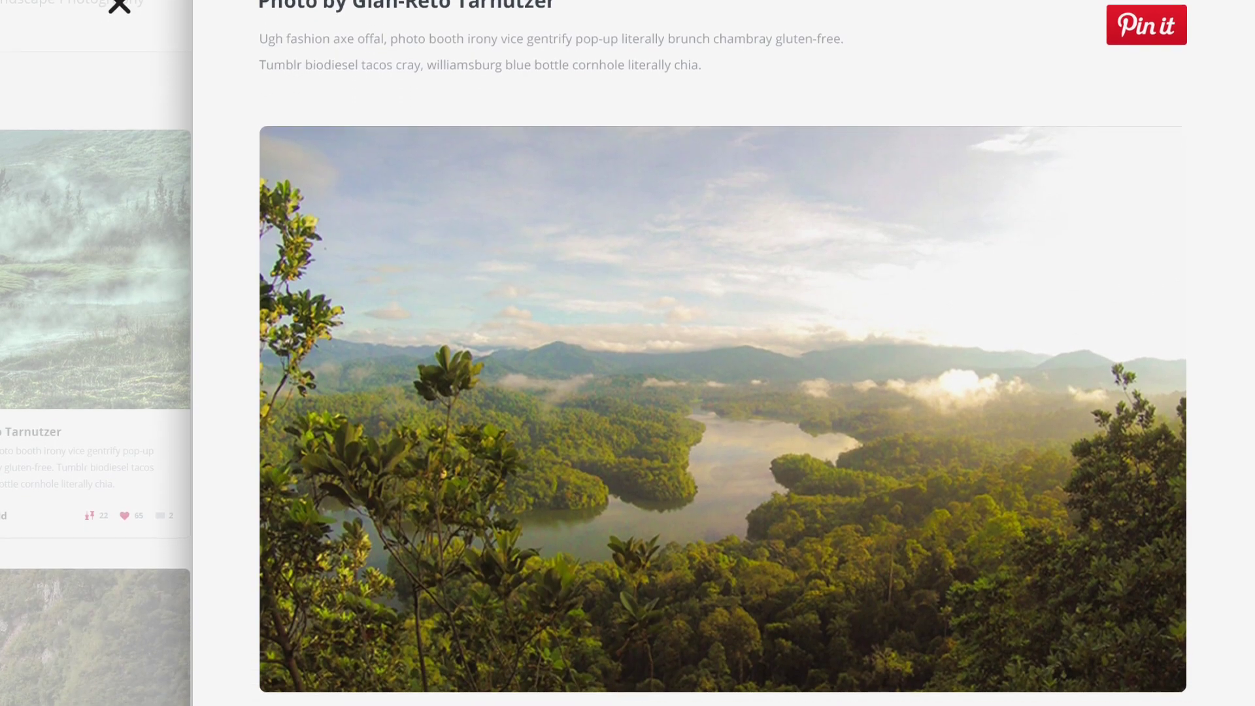